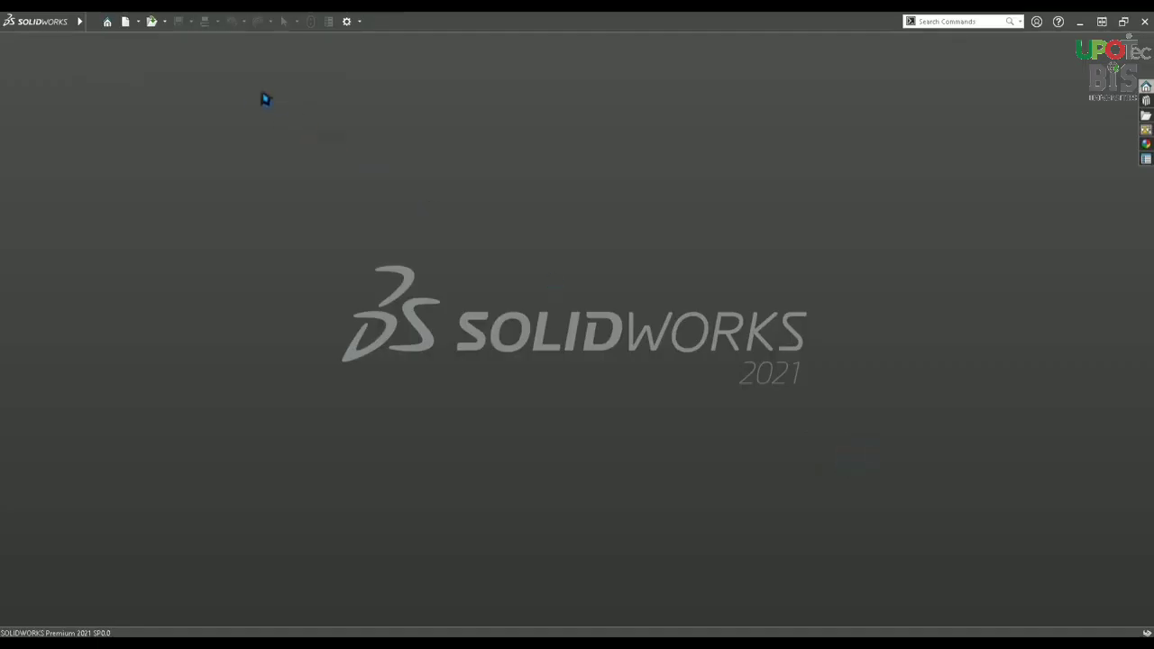
Create a new part document using MMGS units.
left_click(139, 24)
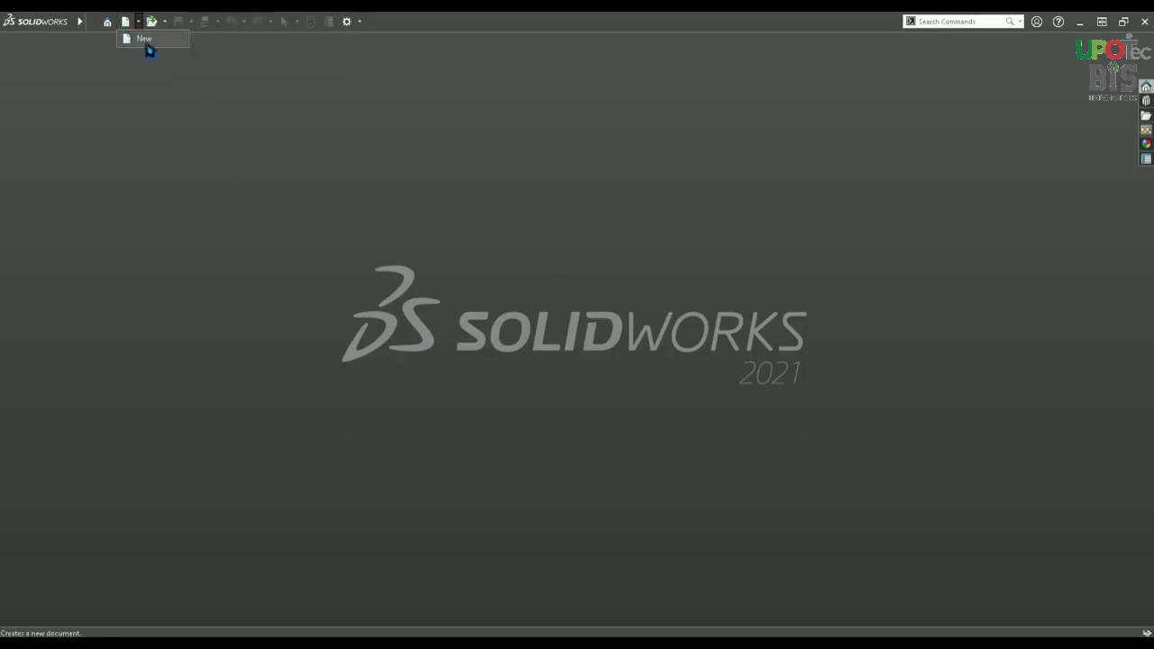
left_click(149, 47)
left_click(656, 473)
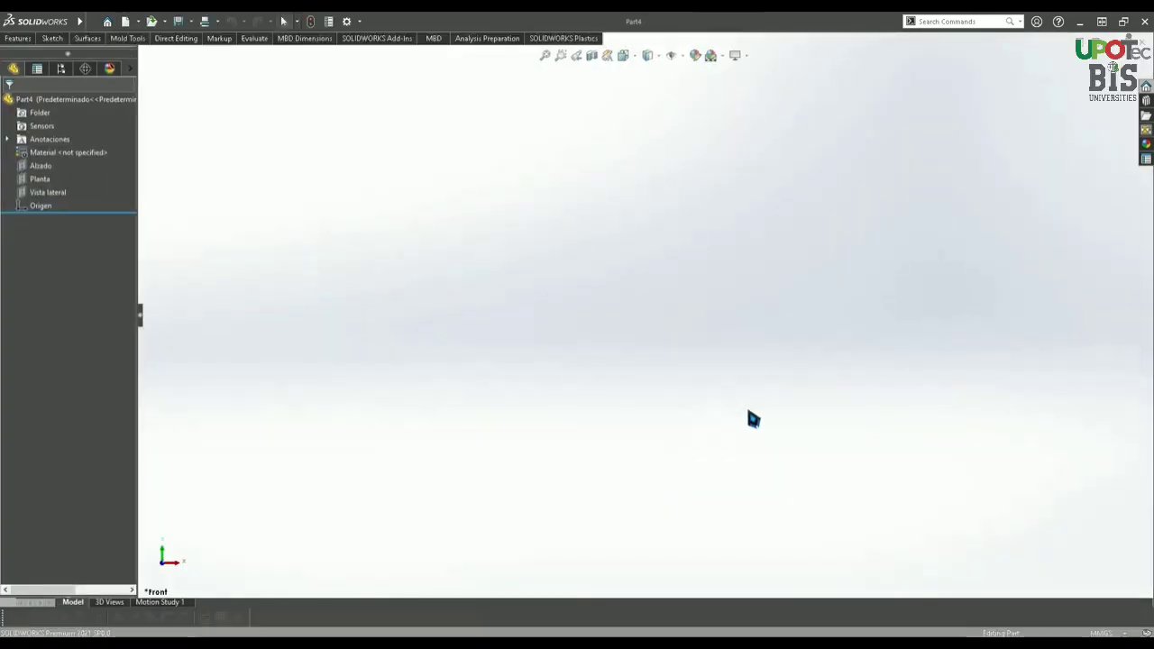
left_click(1102, 633)
left_click(1054, 584)
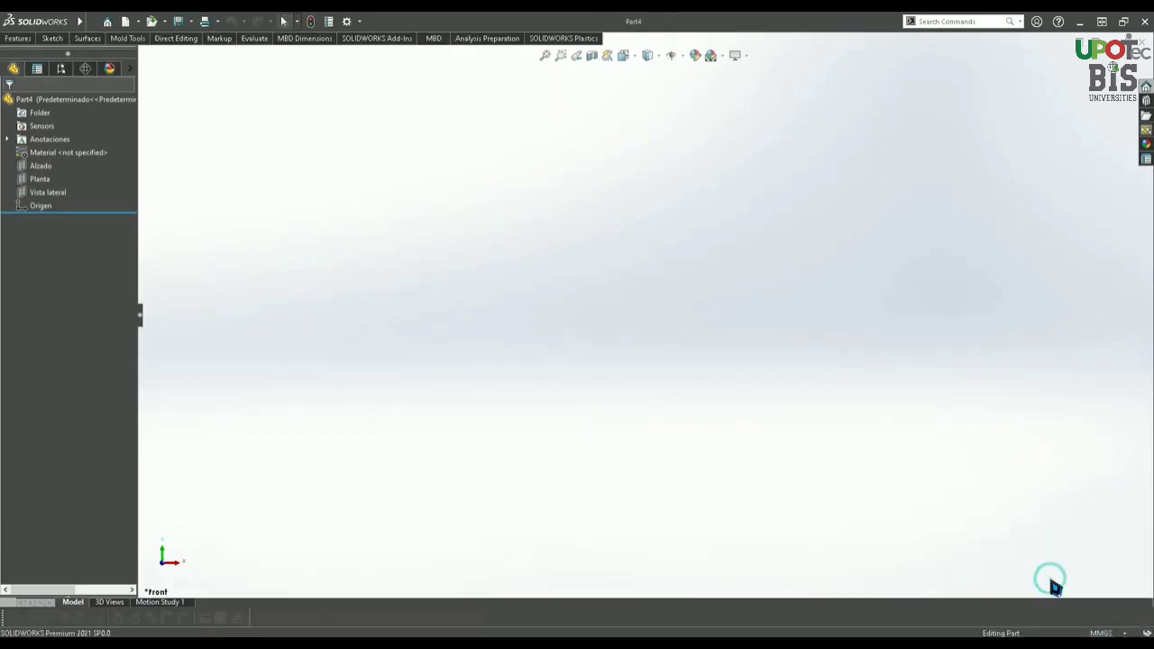
Start a new sketch on the Alzado plane.
left_click(51, 38)
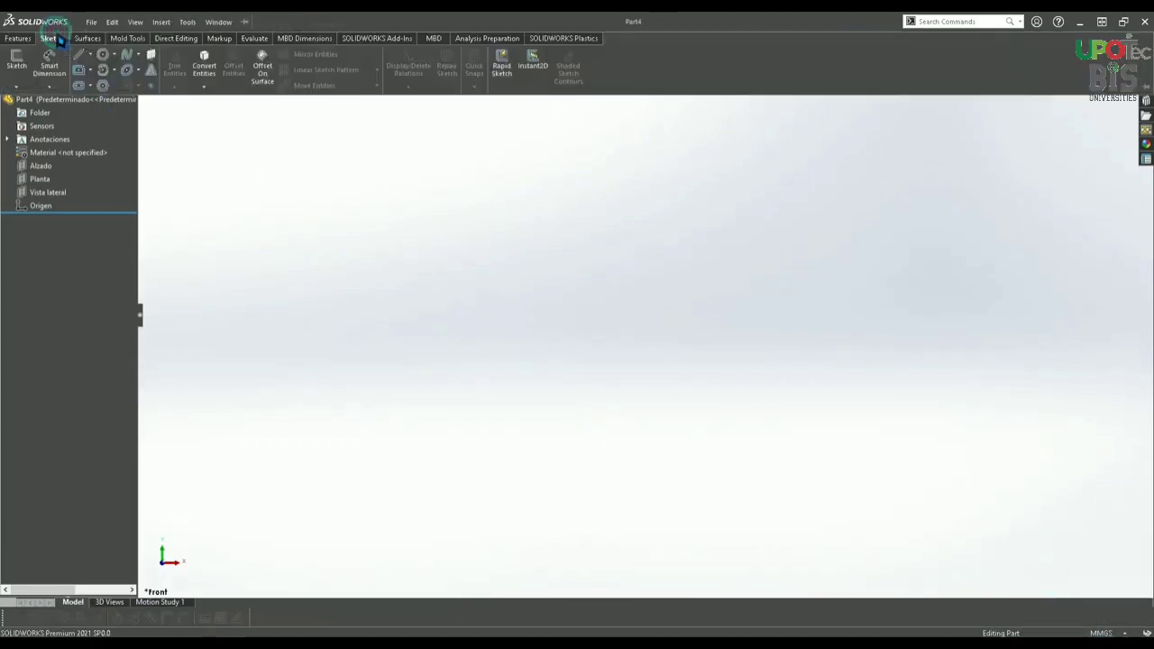
left_click(16, 61)
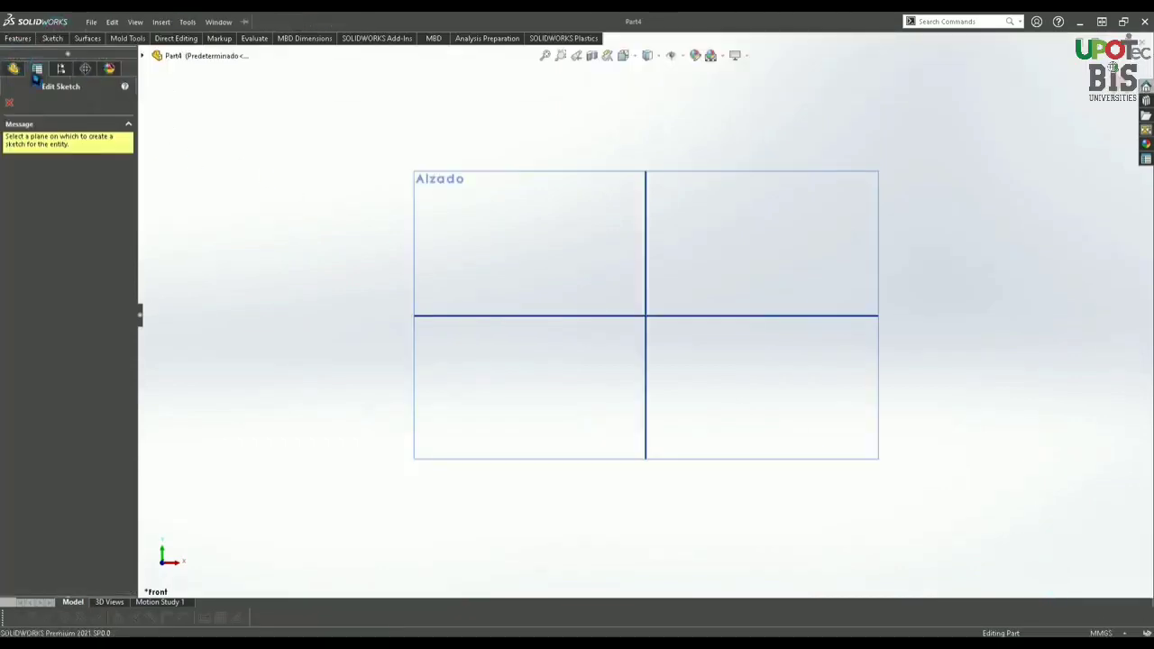
left_click(512, 242)
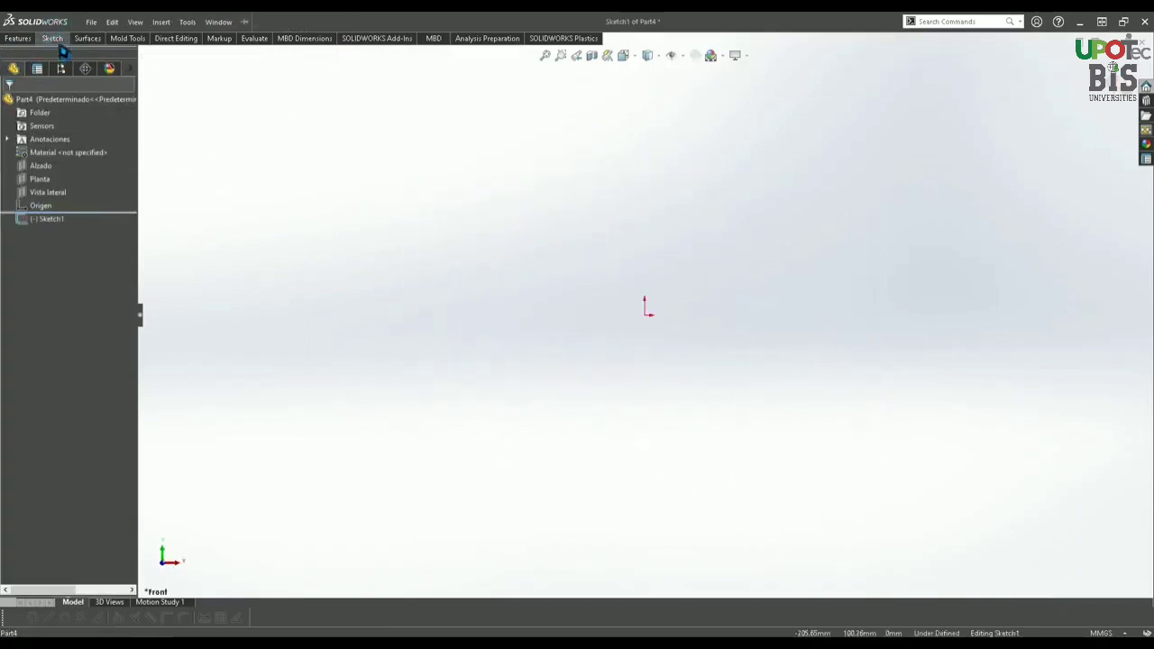
Sketch a center rectangle about 113 mm wide and 119 mm high, centred on the origin.
left_click(90, 71)
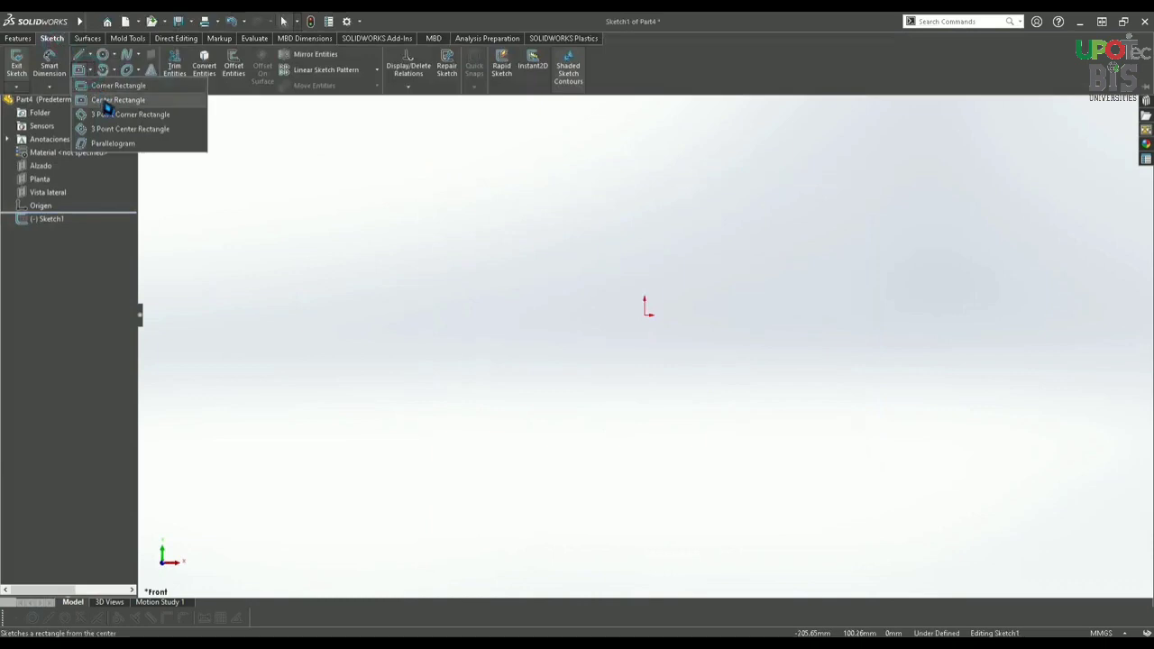
left_click(105, 103)
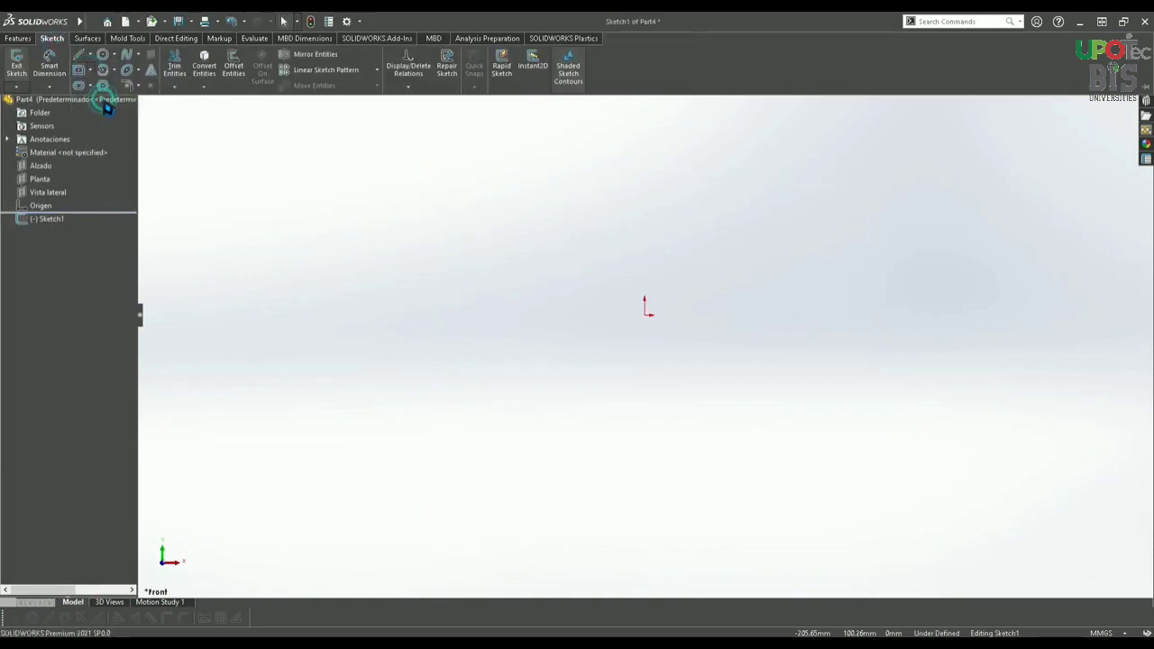
left_click(645, 313)
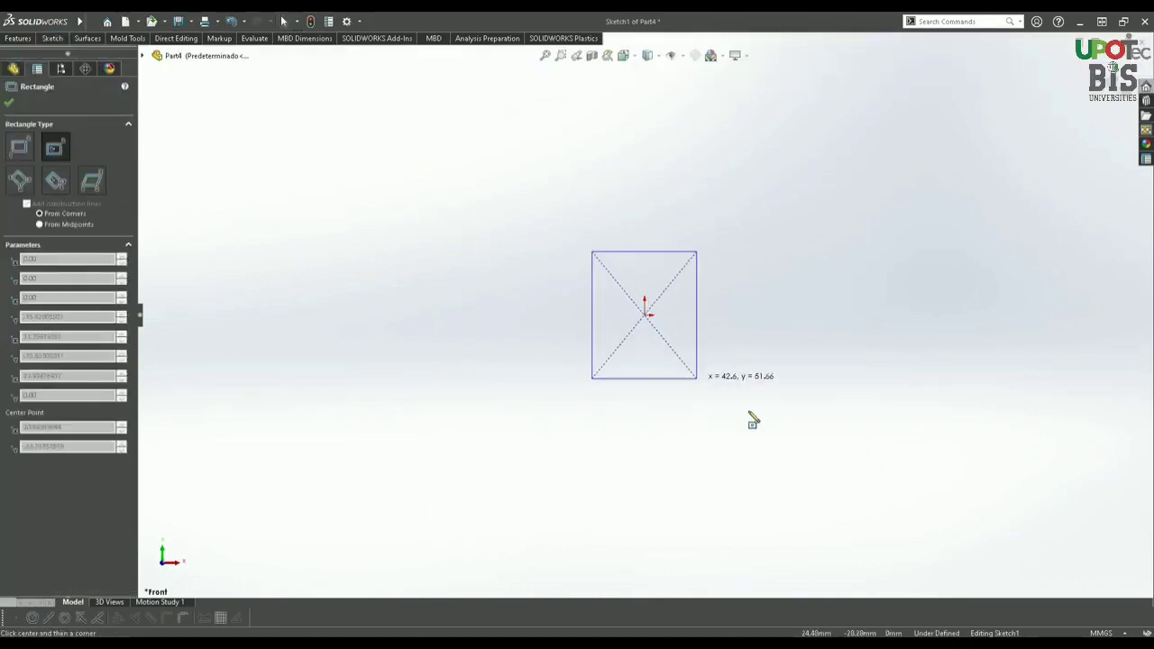
left_click(783, 462)
right_click(826, 406)
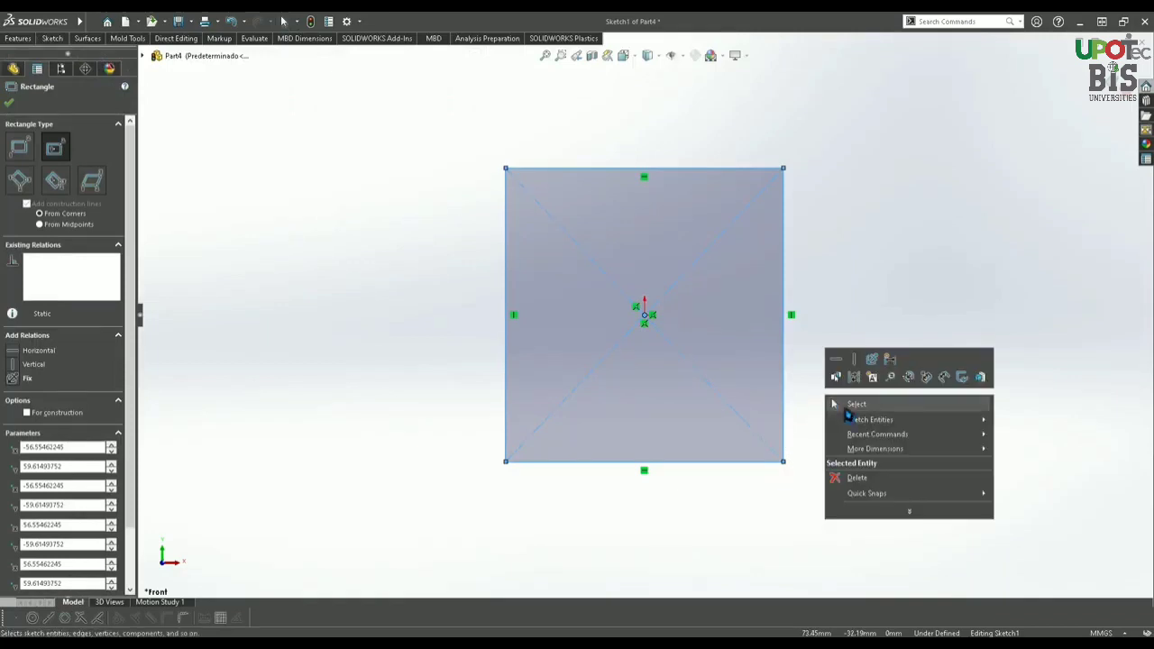
left_click(844, 406)
Add an Equal relation between the rectangle's left and upper edges to make it a square.
left_click(508, 275)
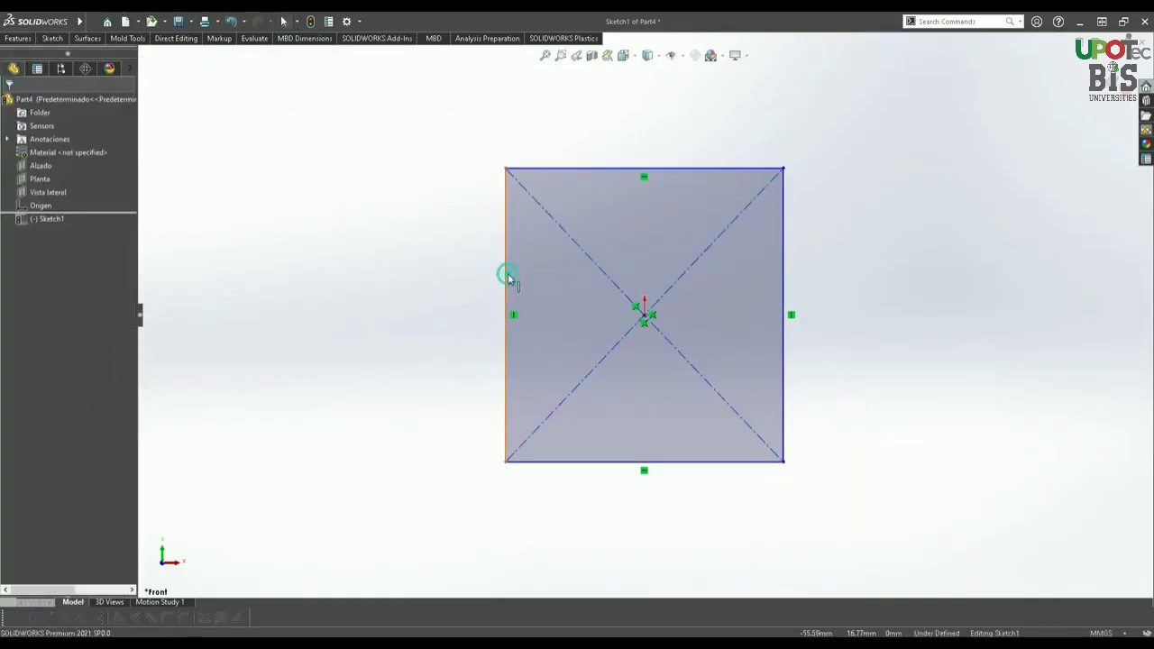
left_click(561, 170, "ctrl")
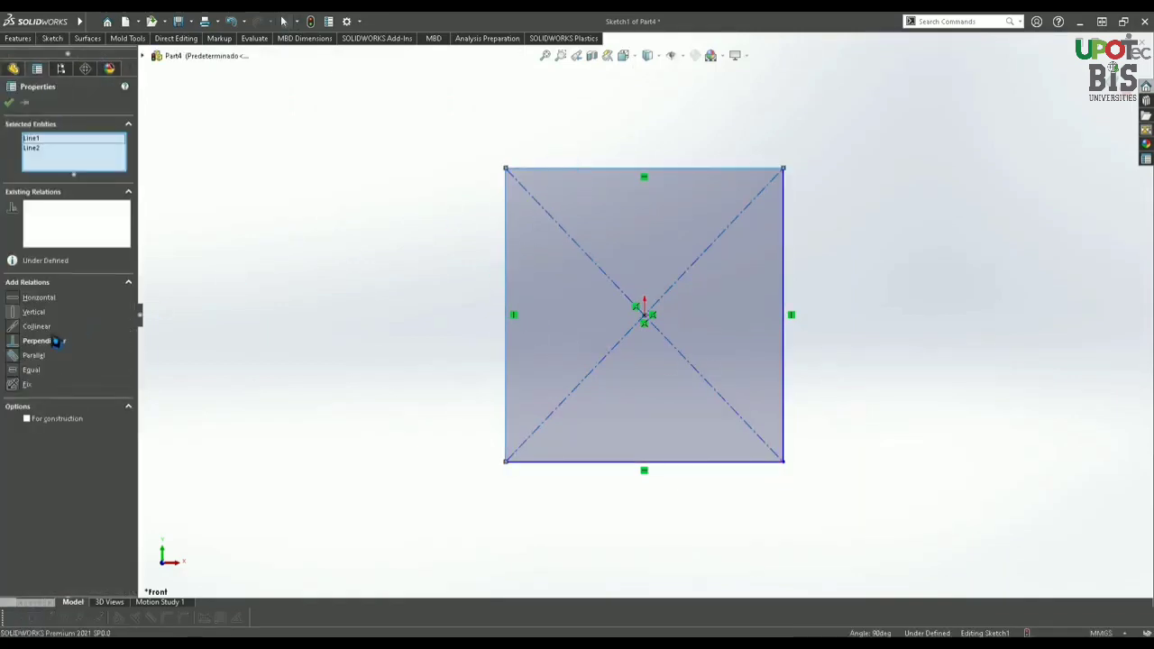
left_click(18, 371)
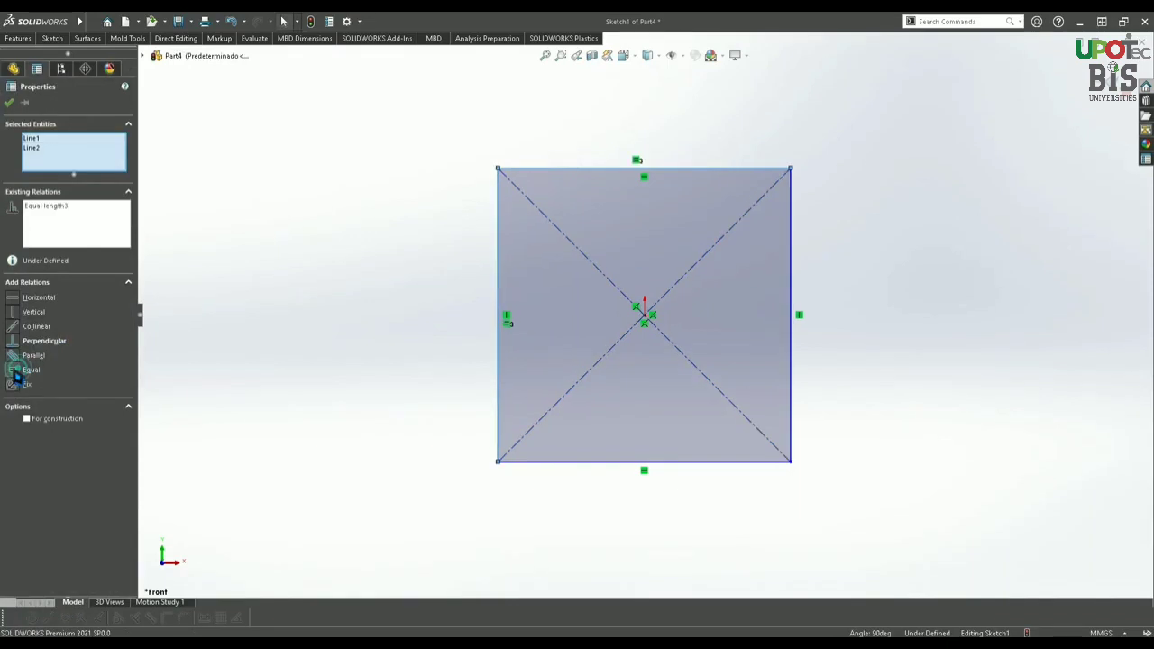
left_click(9, 104)
Dimension the square's left edge to 3.25 mm.
left_click(58, 39)
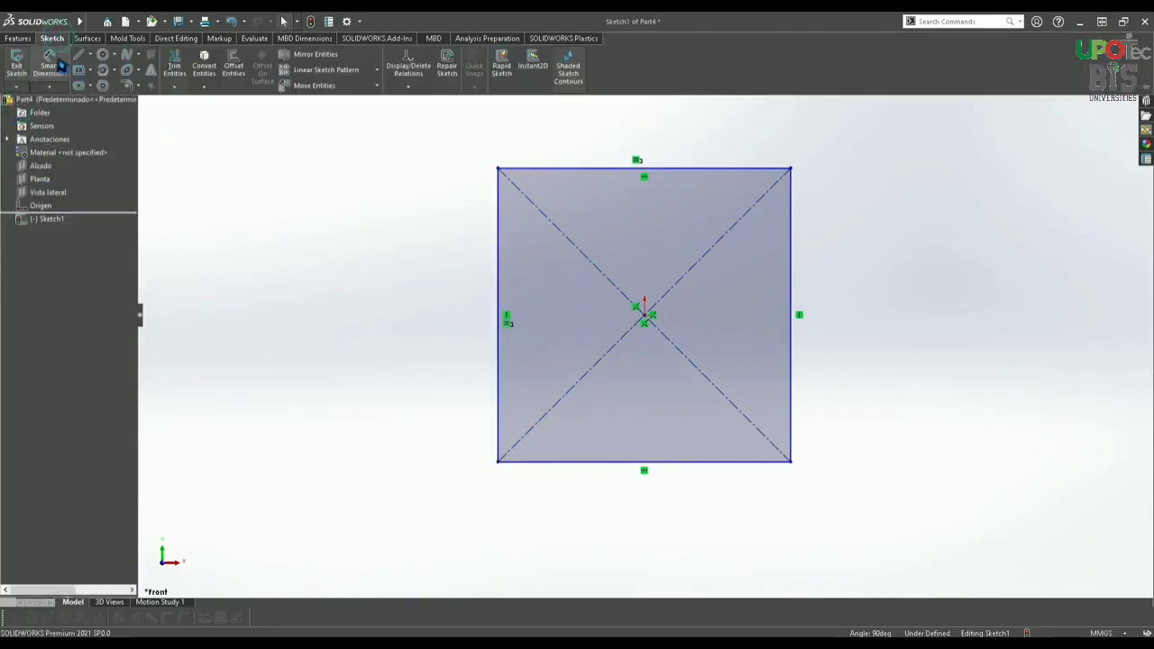
left_click(57, 63)
left_click(497, 268)
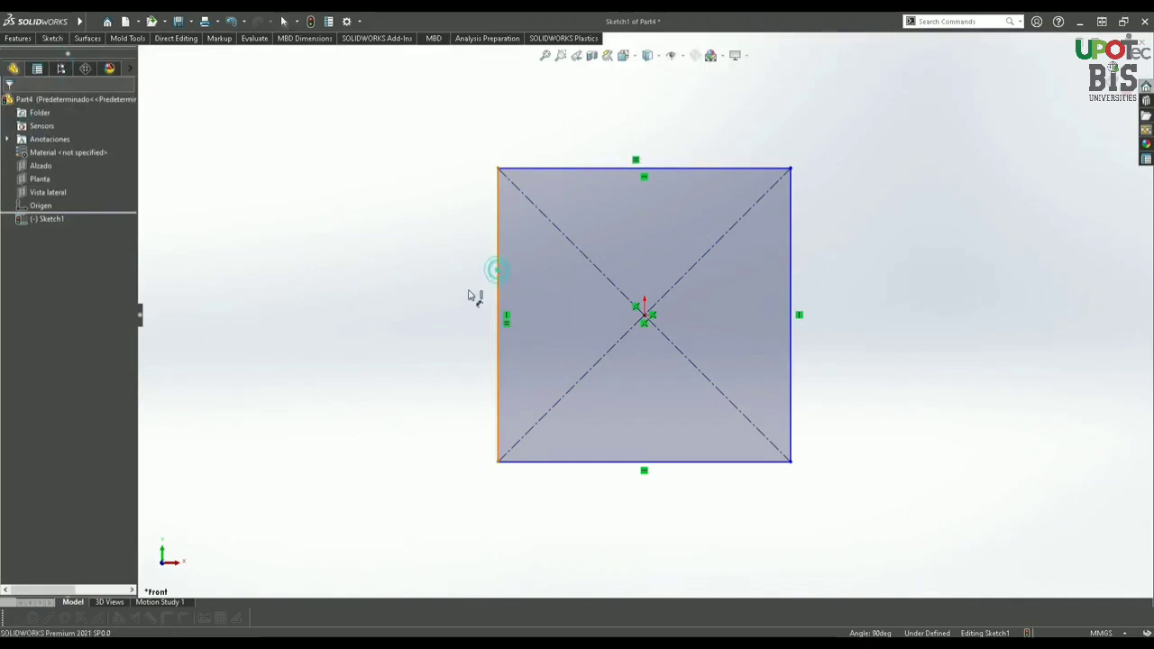
left_click(456, 323)
type("3.75")
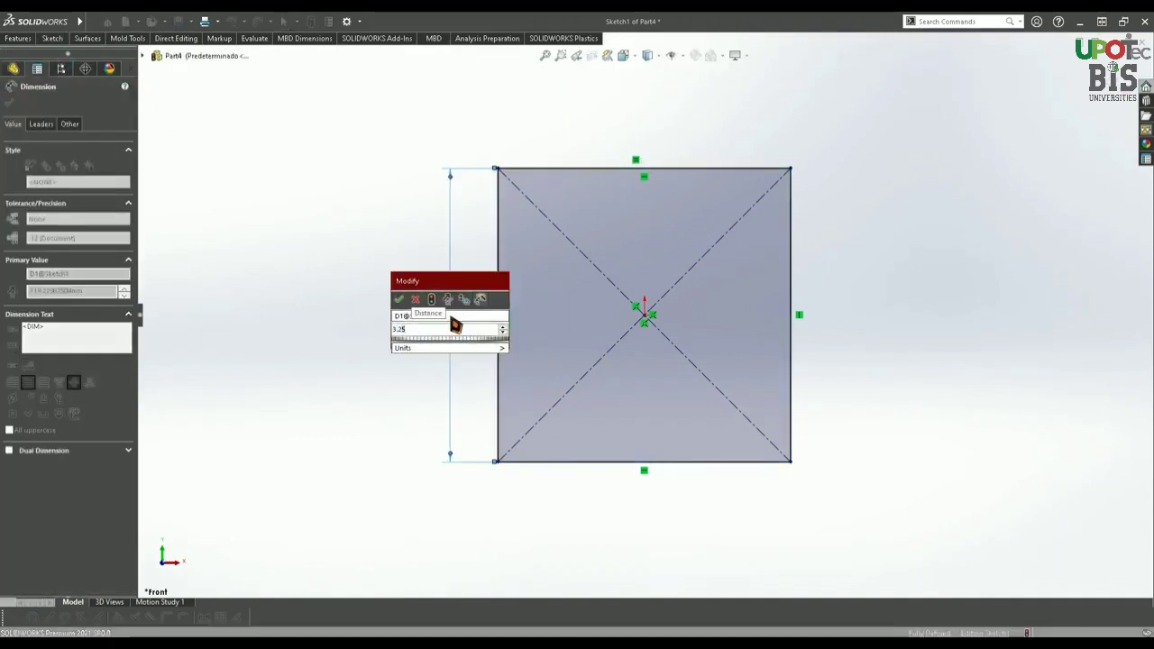
key("Return")
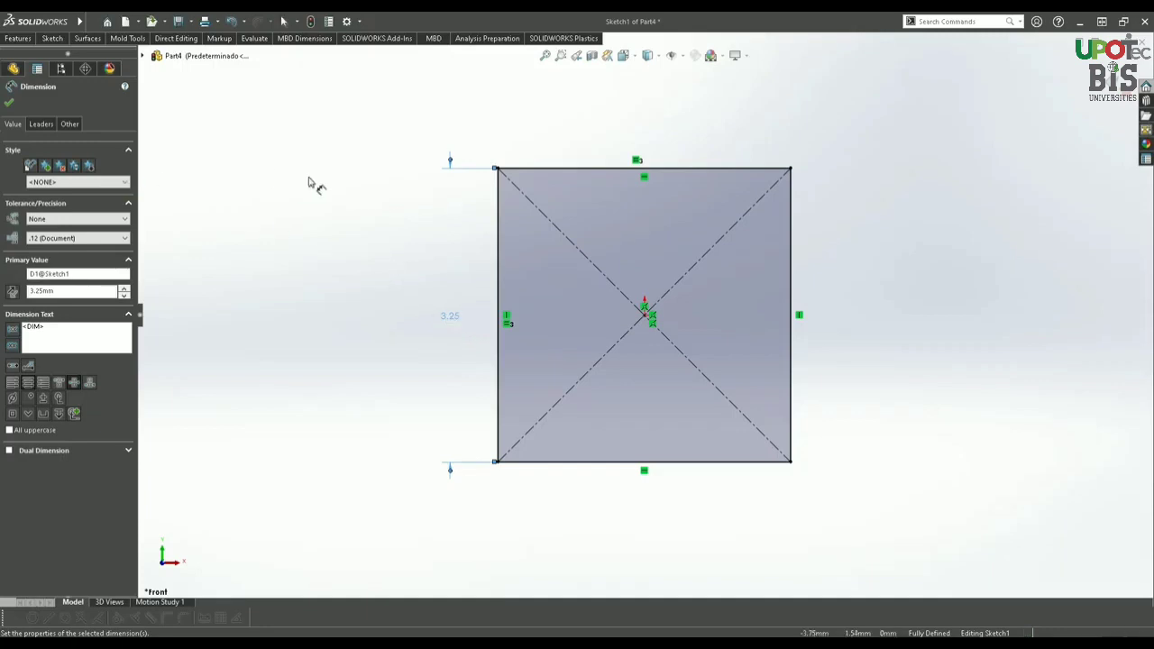
right_click(308, 183)
left_click(318, 215)
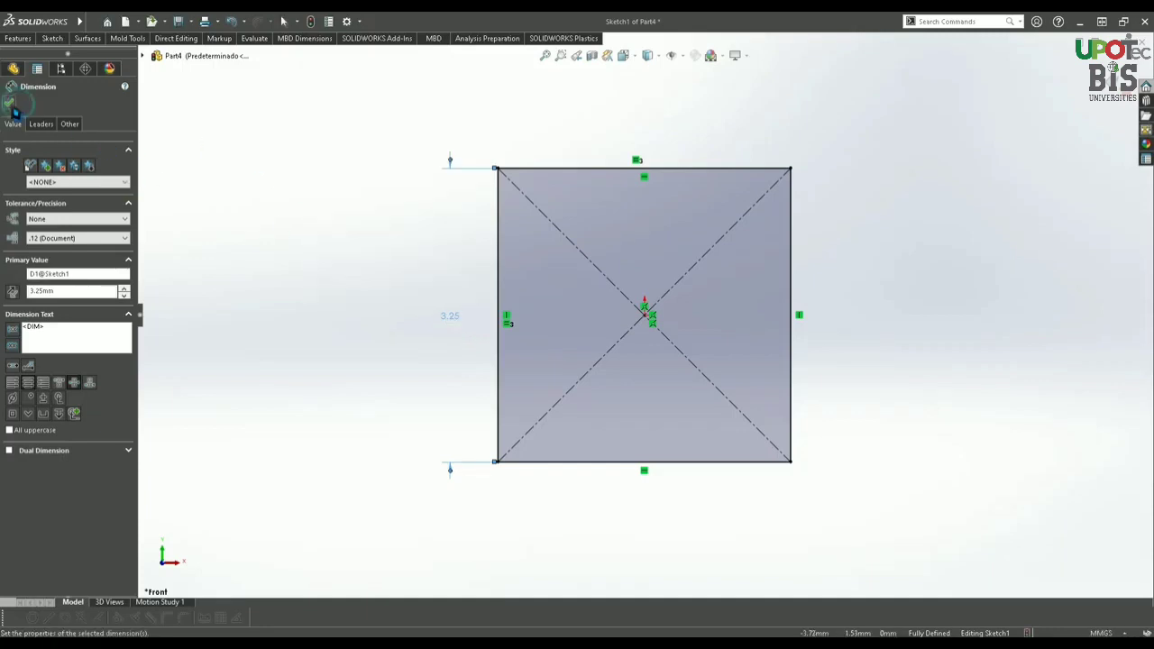
left_click(11, 106)
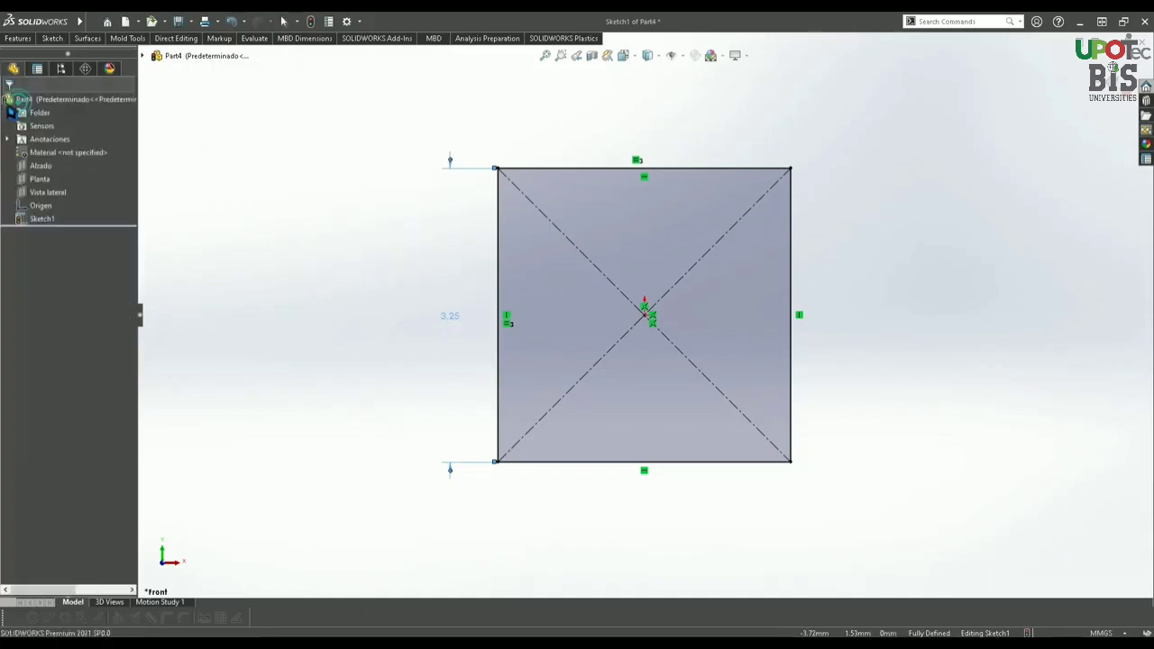
Add 0.38 mm sketch fillets to the two upper corners of the square, accepting deletion of the equal relation.
key("f")
scroll(629, 258, "down", 2)
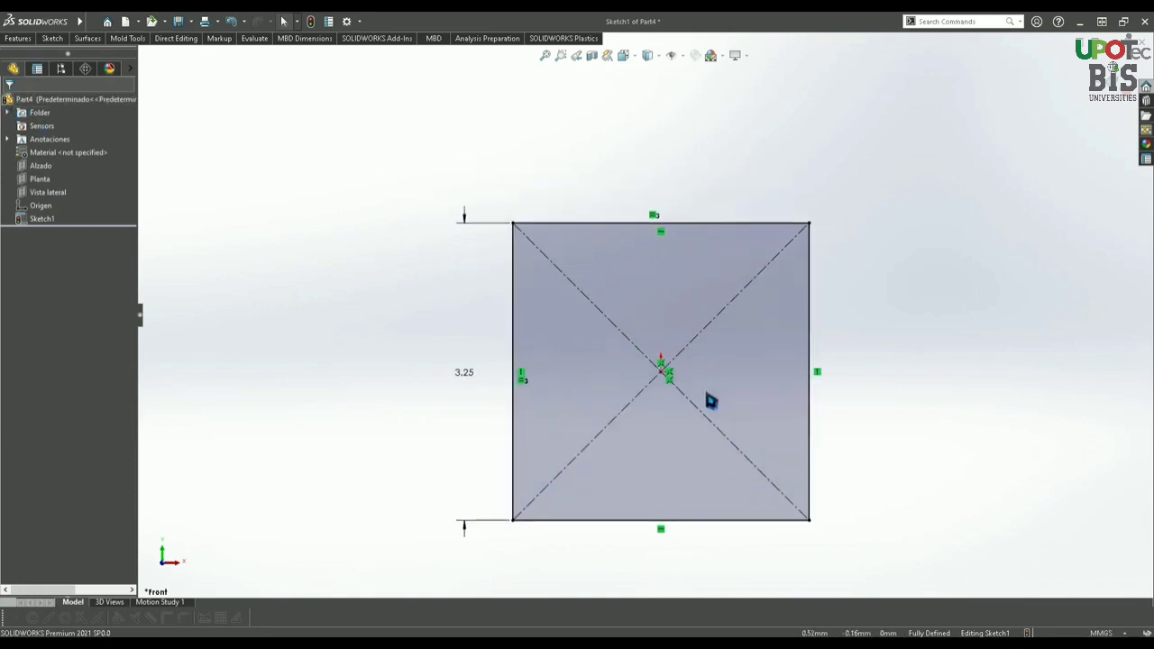
left_click(54, 38)
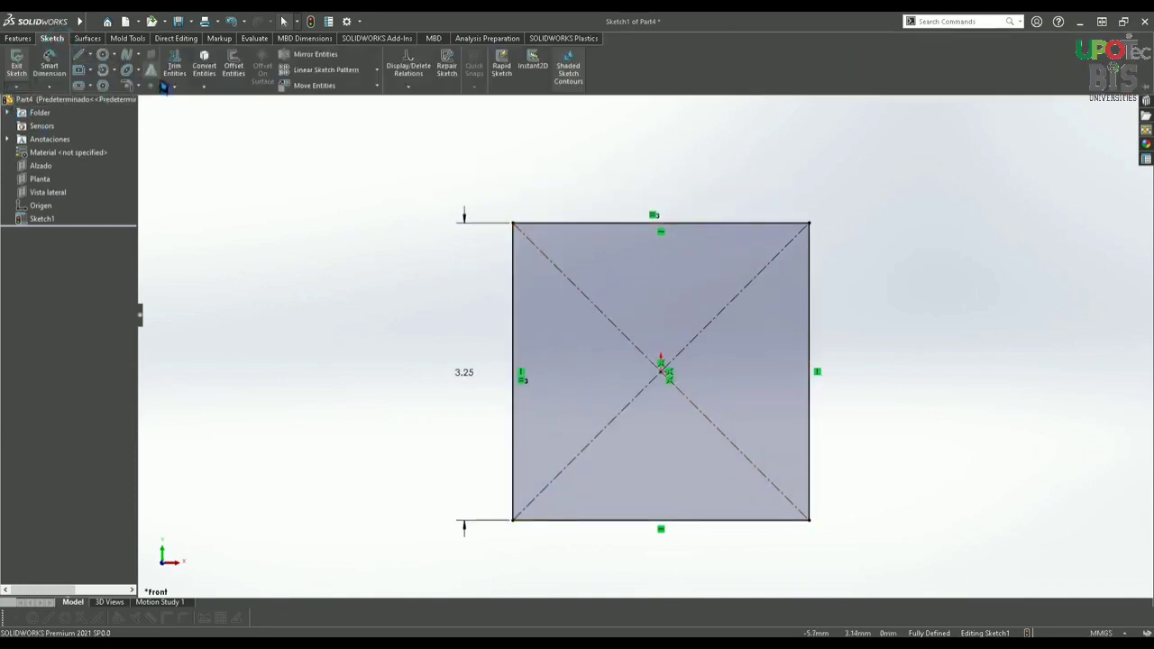
left_click(128, 86)
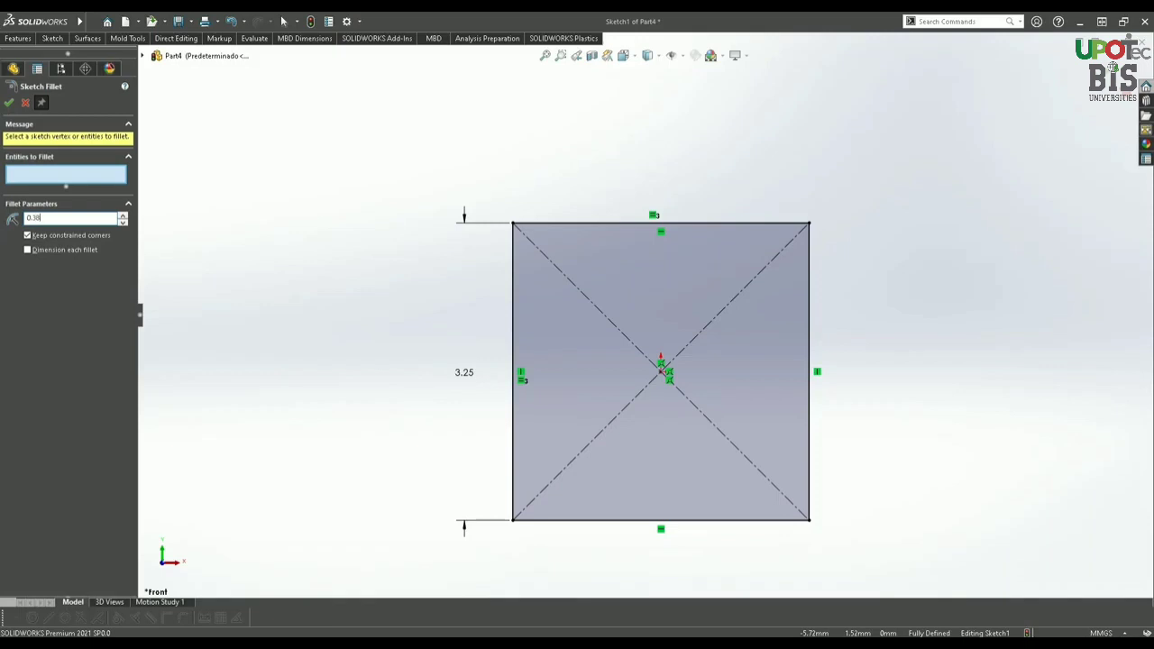
left_click(515, 247)
left_click(548, 224)
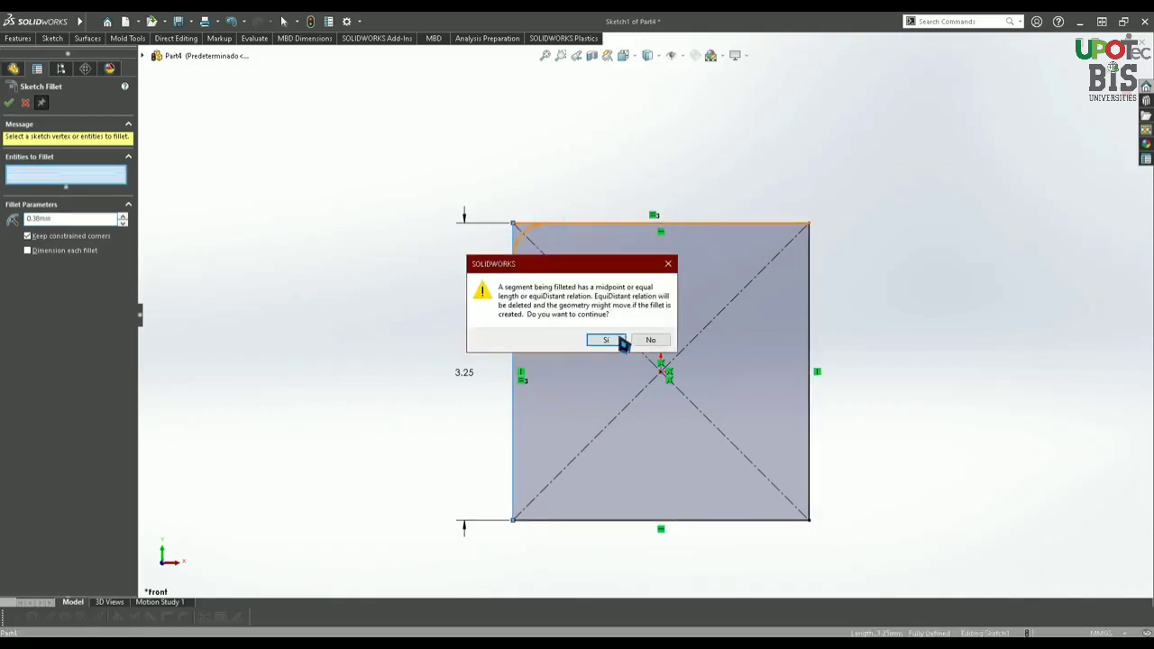
left_click(621, 341)
left_click(762, 223)
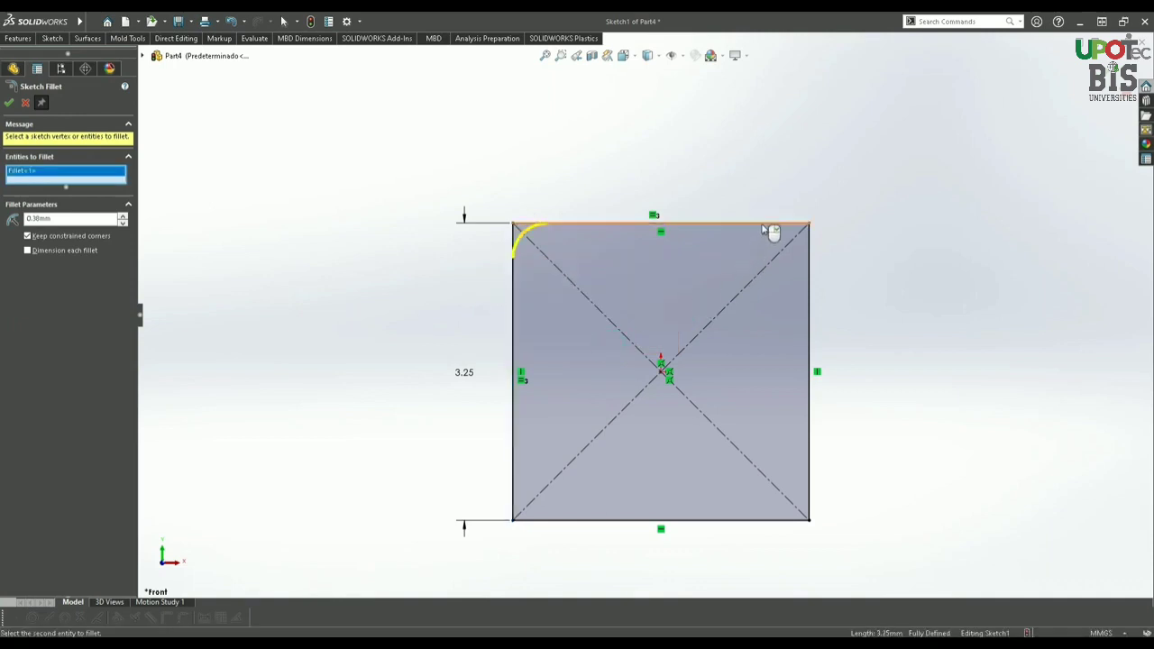
left_click(810, 285)
left_click(610, 341)
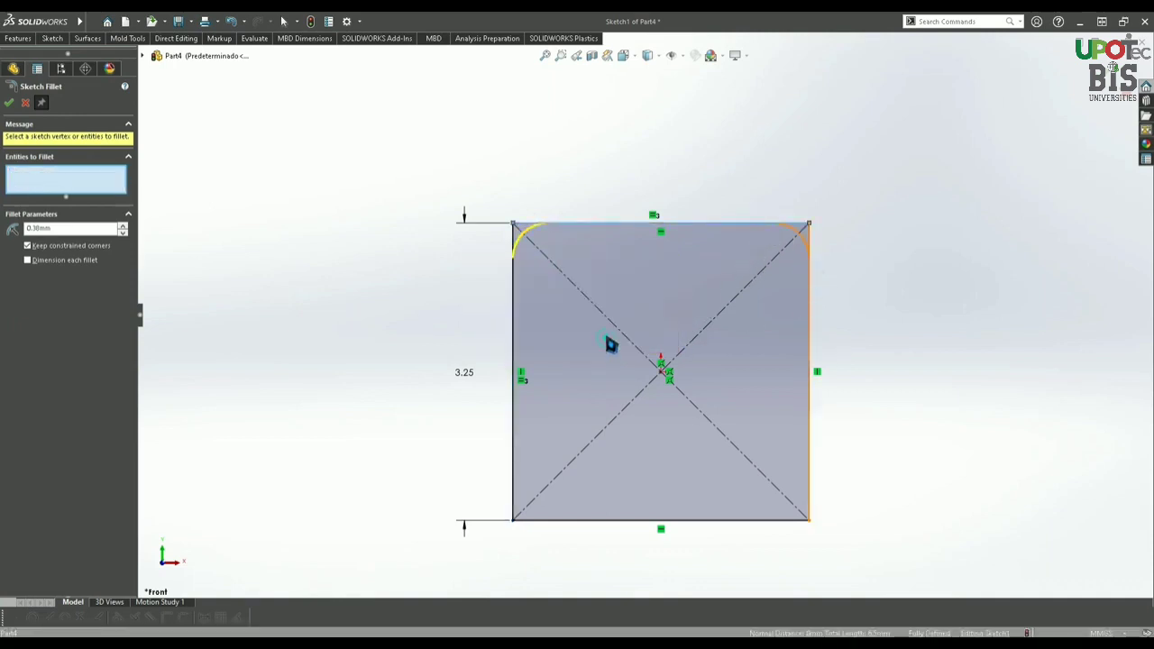
Add 0.38 mm sketch fillets to the two lower corners of the square and finish the fillet command.
left_click(548, 521)
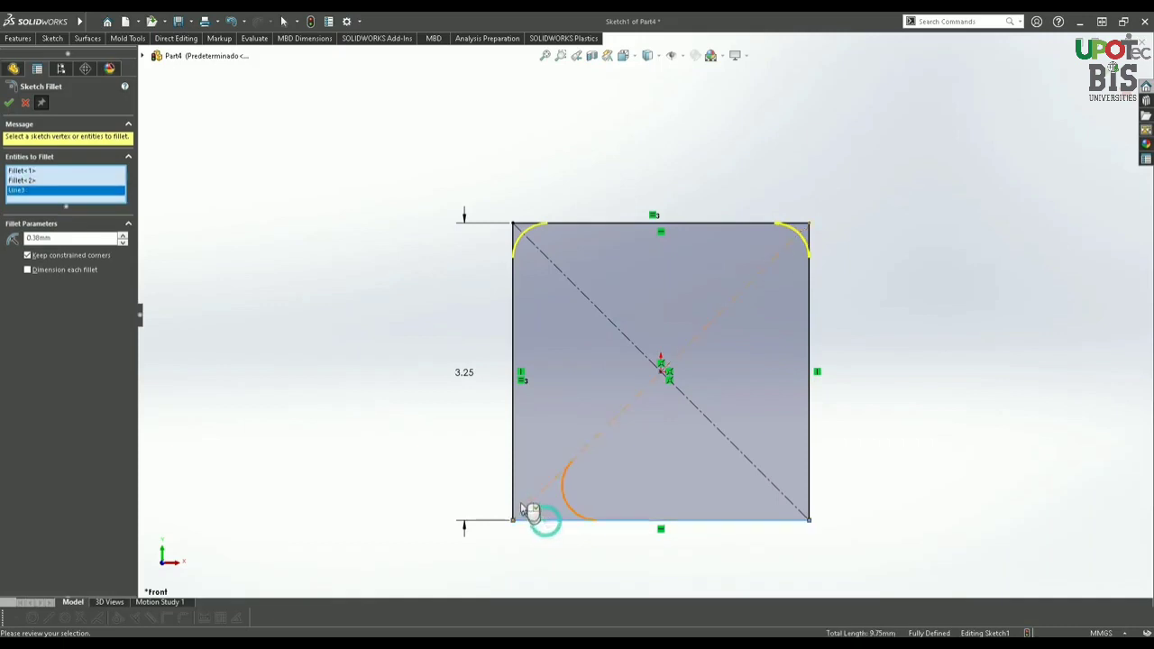
left_click(514, 494)
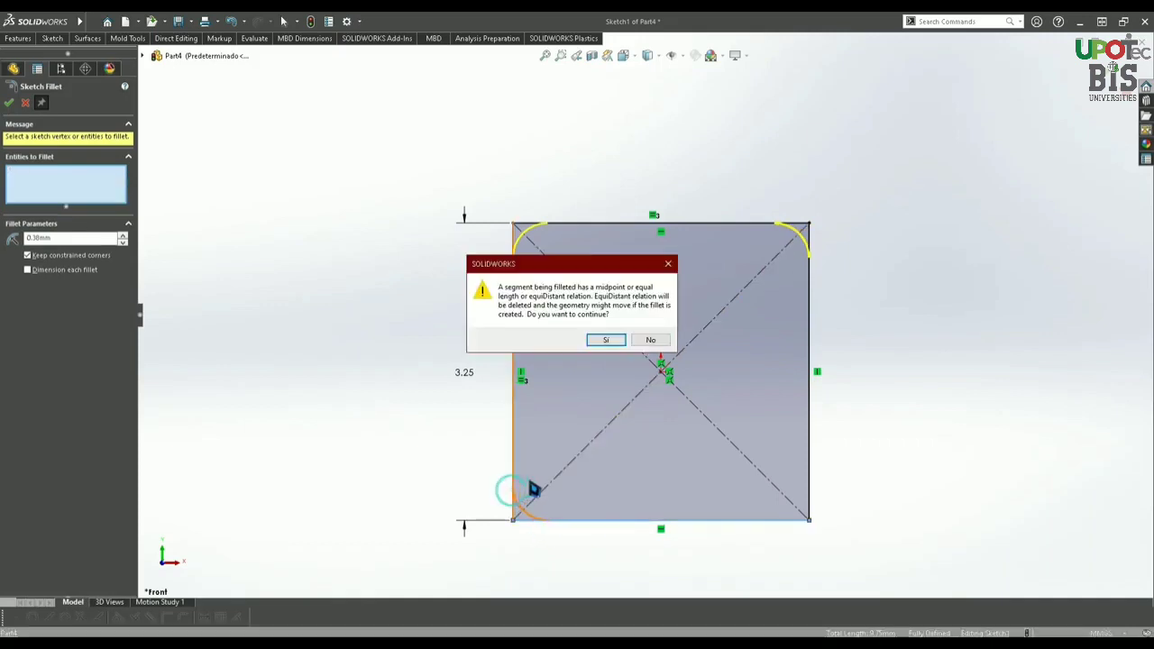
left_click(606, 343)
left_click(812, 446)
left_click(795, 521)
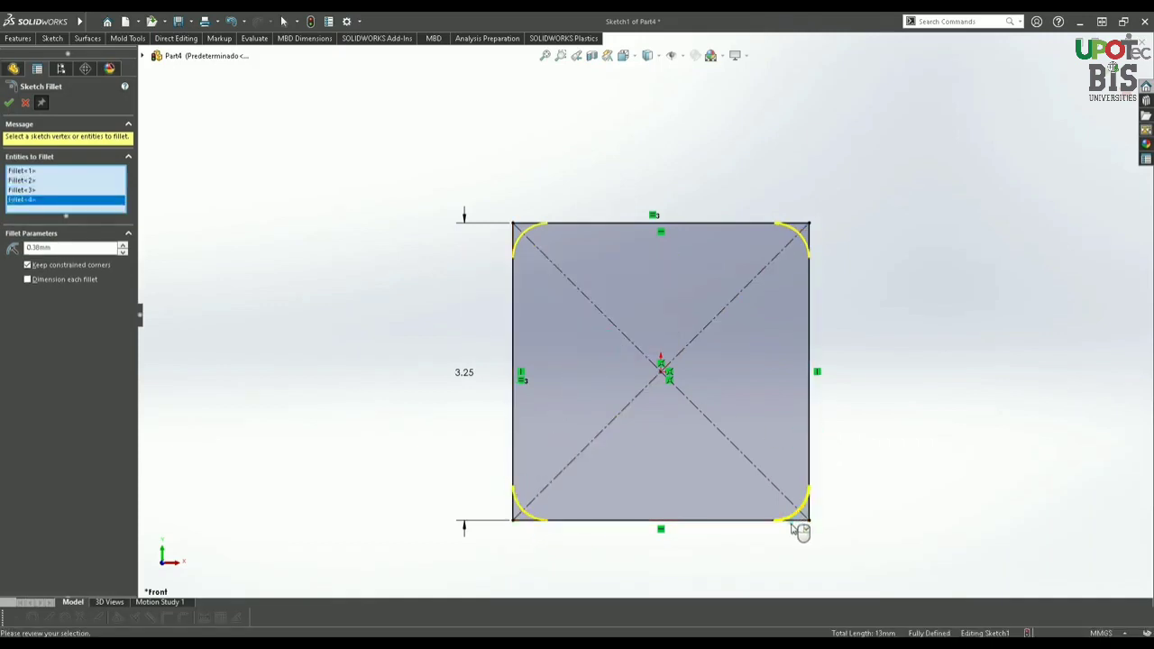
left_click(15, 106)
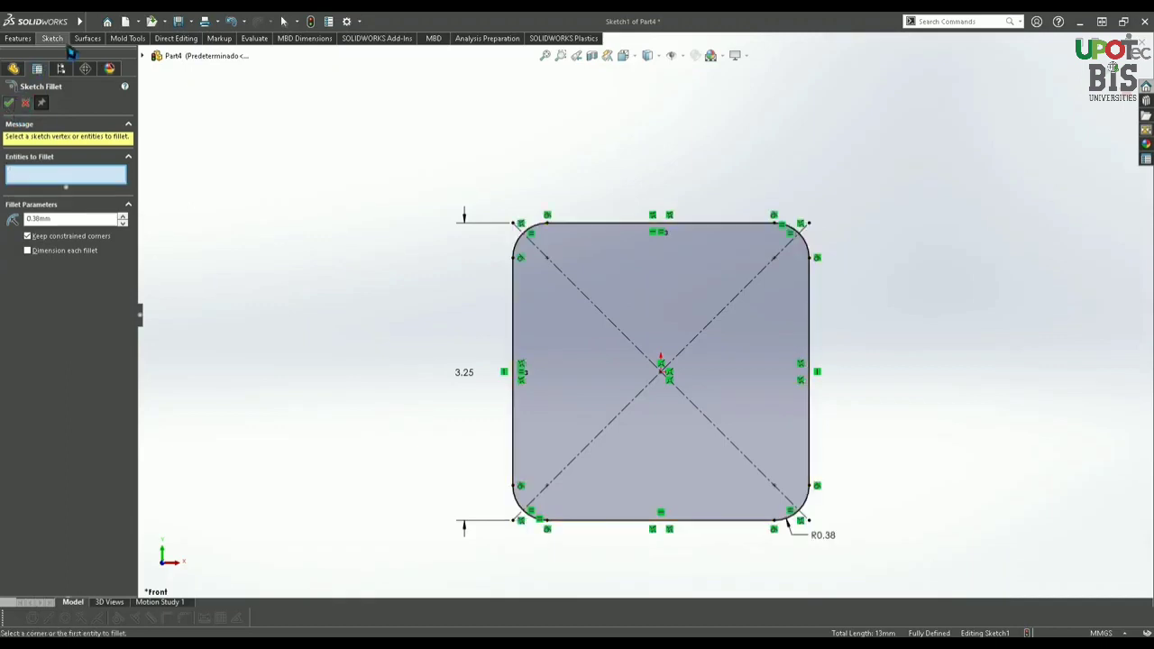
left_click(11, 105)
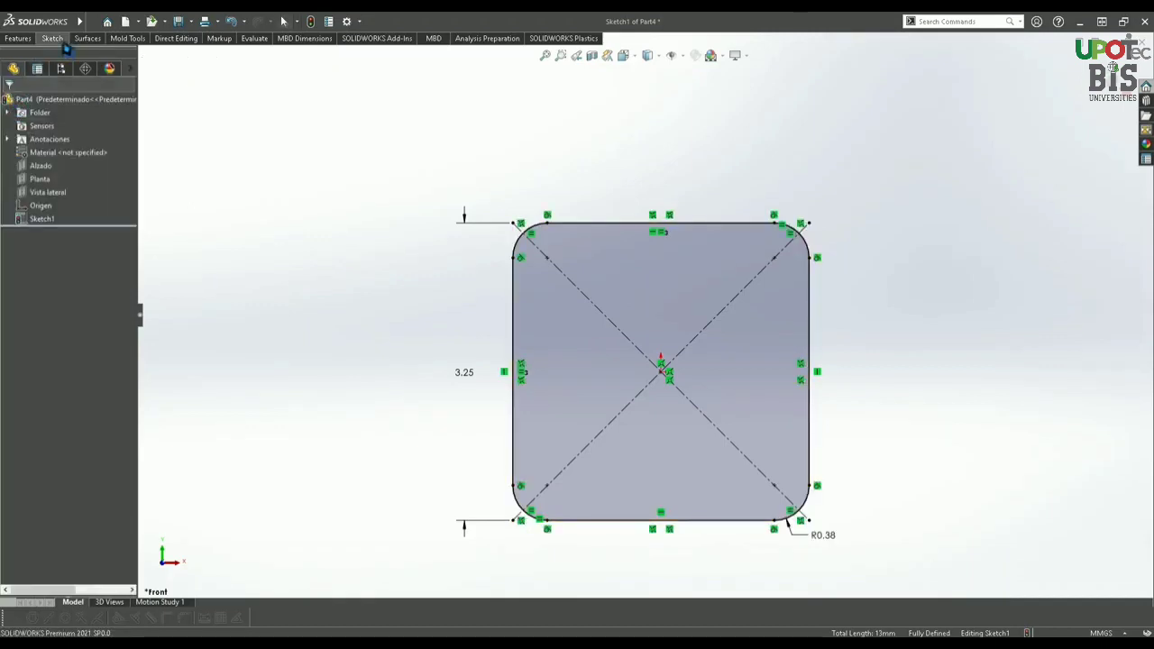
Sketch four circles of about 0.2 mm radius, one centred on each corner fillet's center point.
left_click(54, 38)
left_click(104, 56)
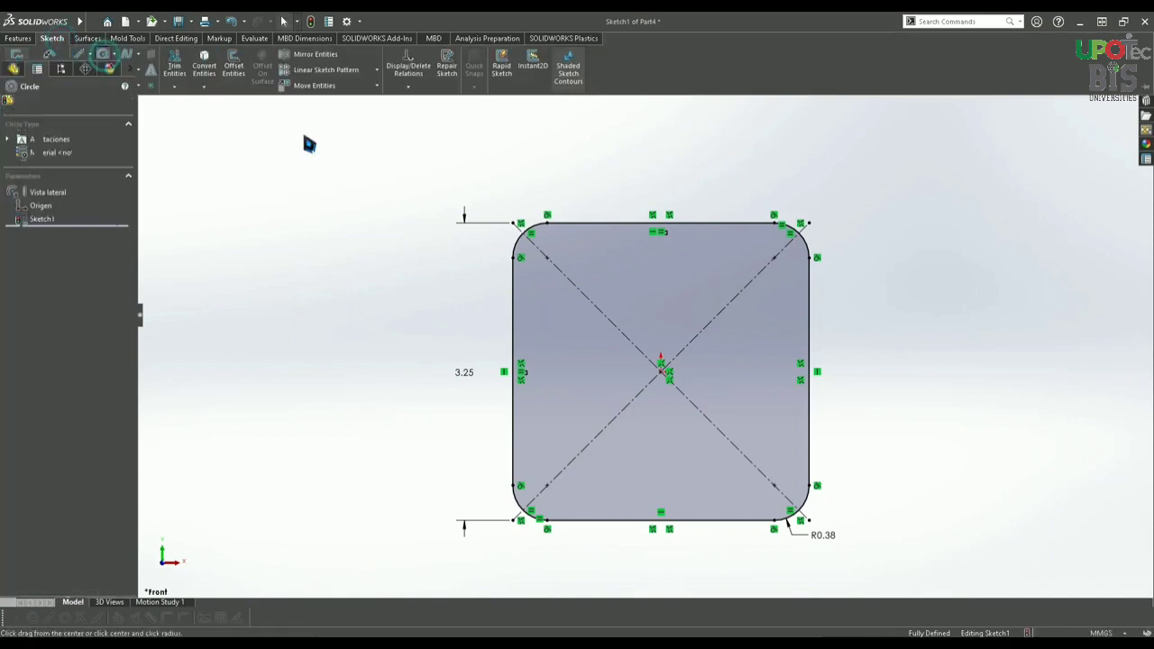
left_click(546, 259)
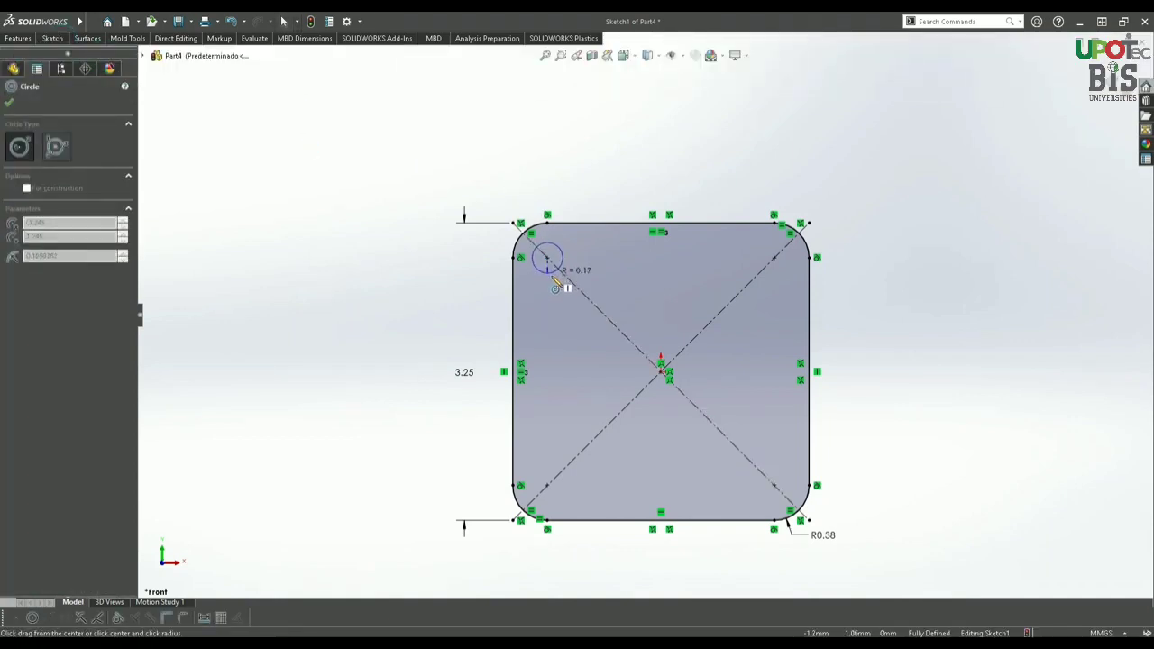
left_click(561, 271)
left_click(774, 258)
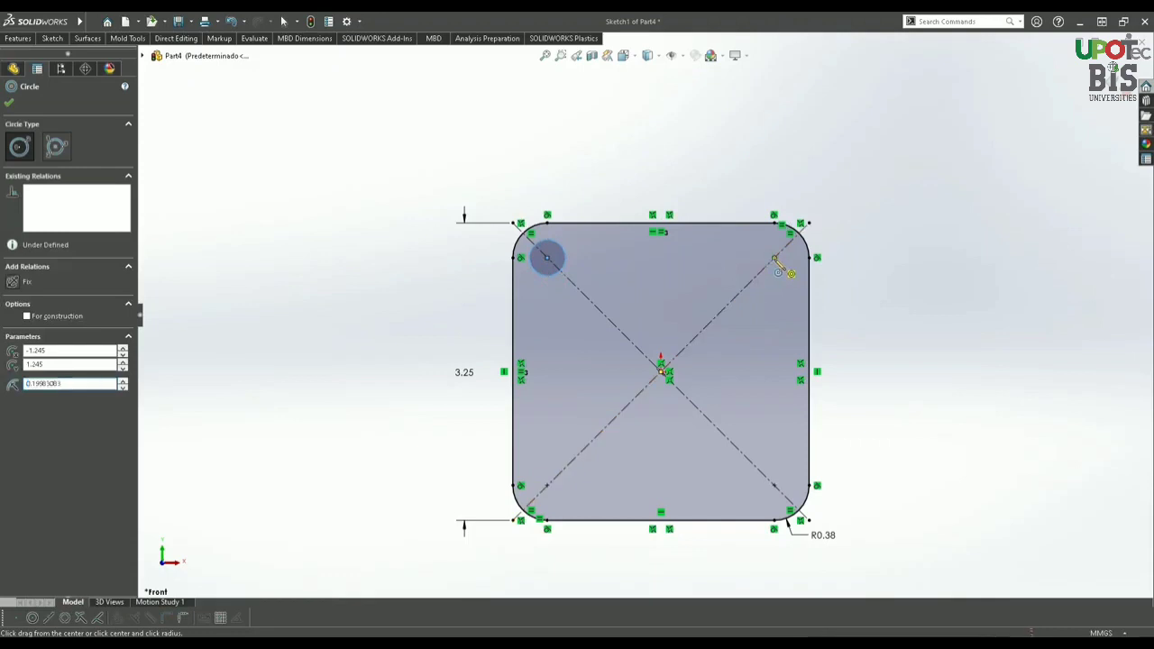
left_click(787, 272)
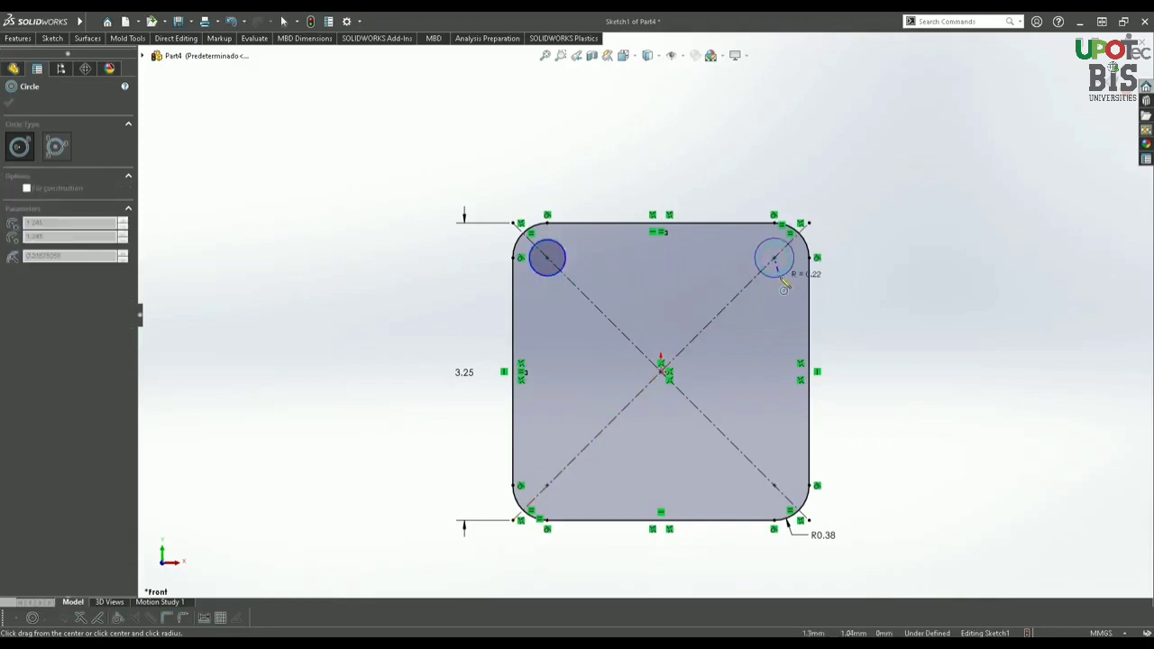
left_click(773, 487)
left_click(787, 500)
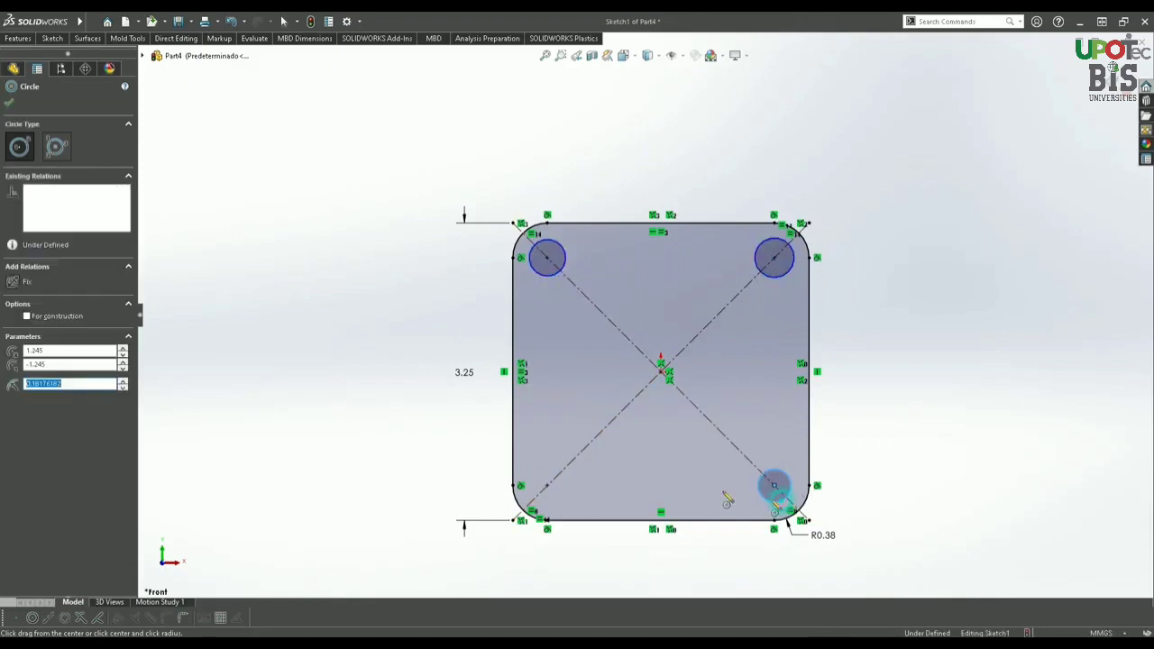
left_click(548, 487)
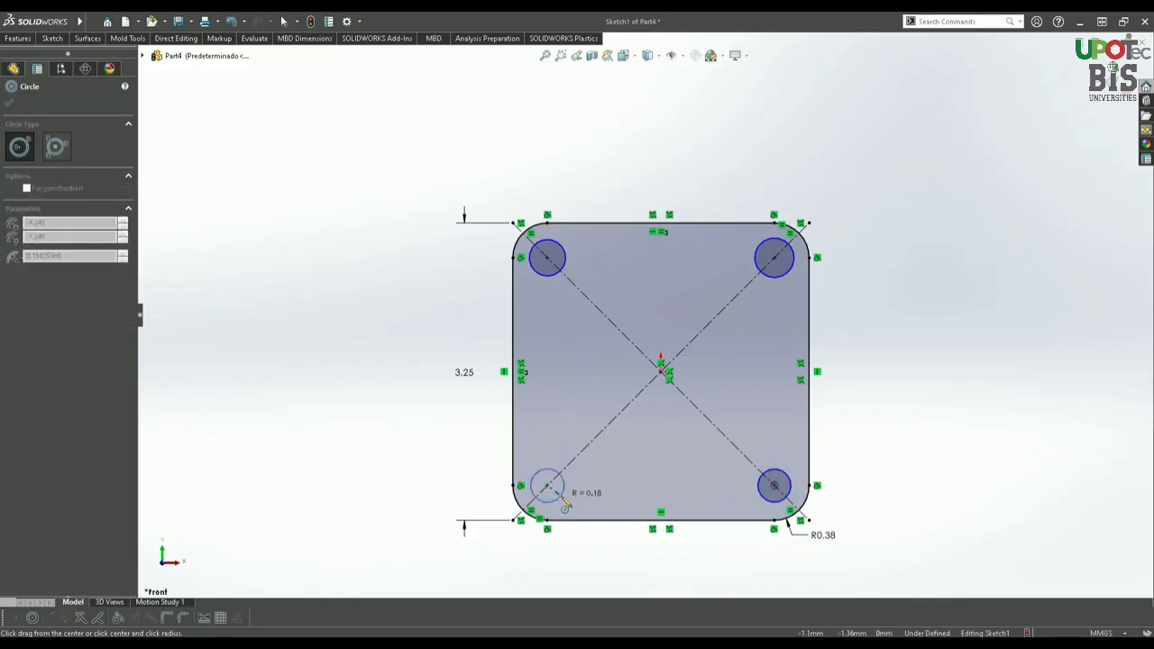
left_click(559, 507)
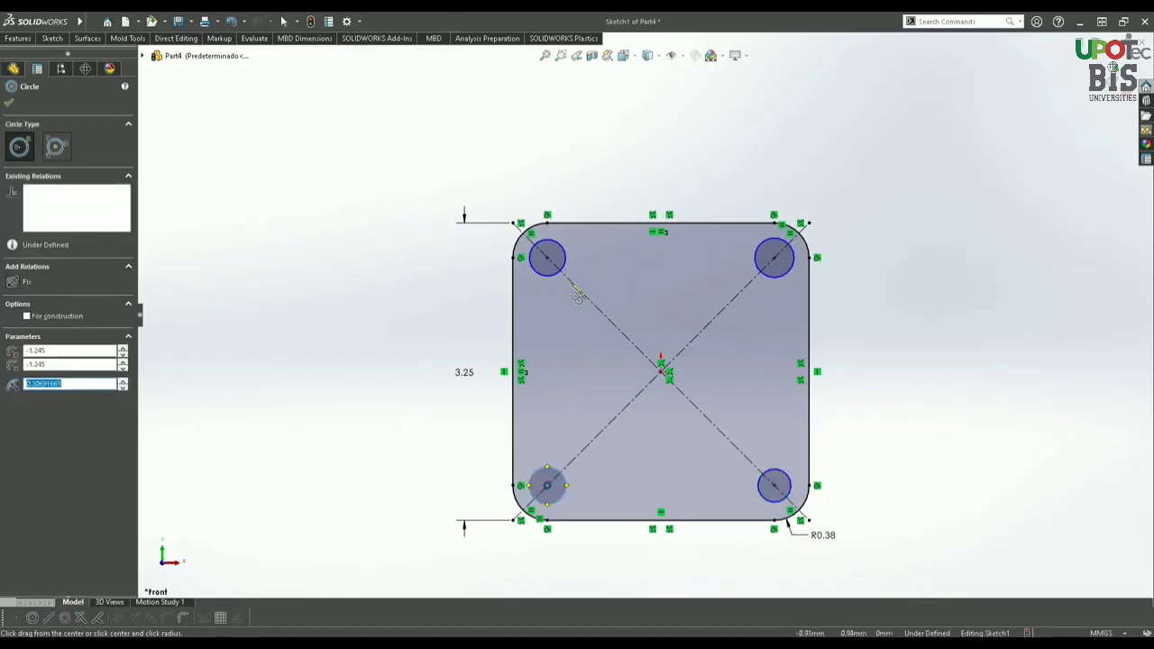
key("Escape")
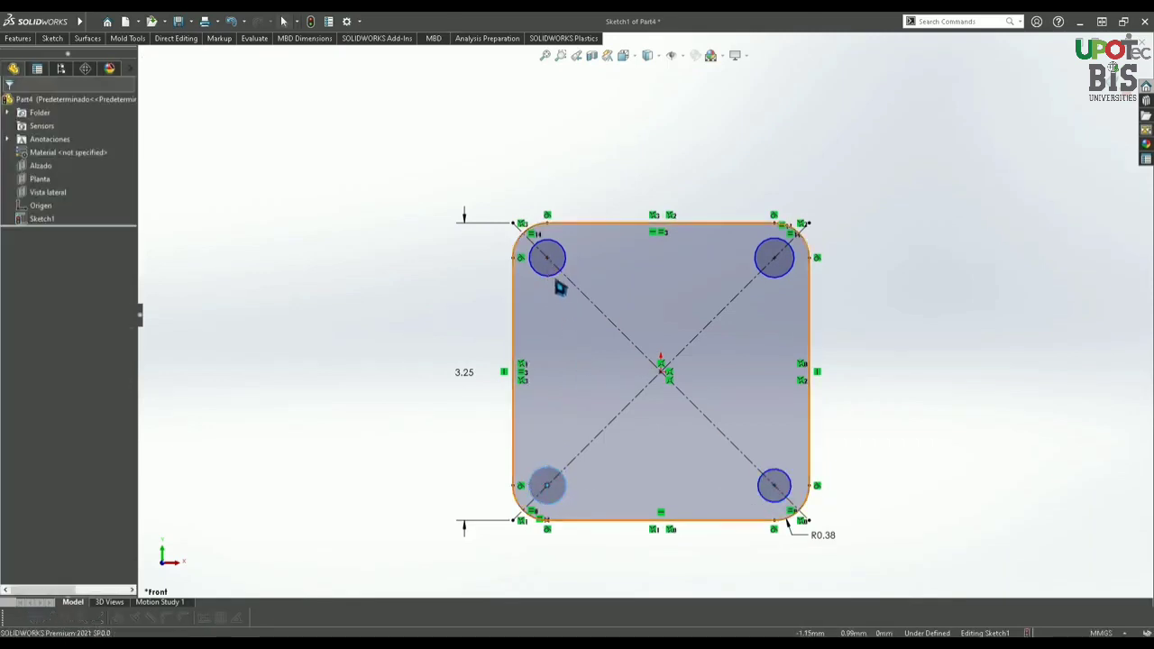
Add an Equal relation among all four corner circles.
left_click(554, 276, "ctrl")
left_click(773, 277, "ctrl")
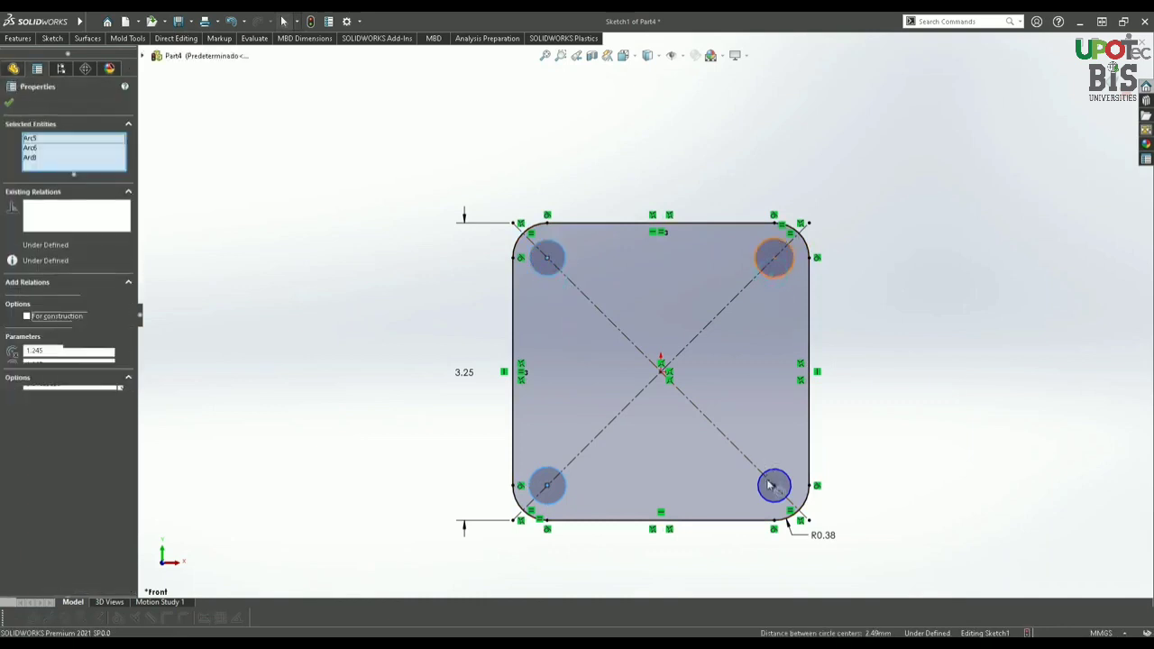
left_click(772, 485, "ctrl")
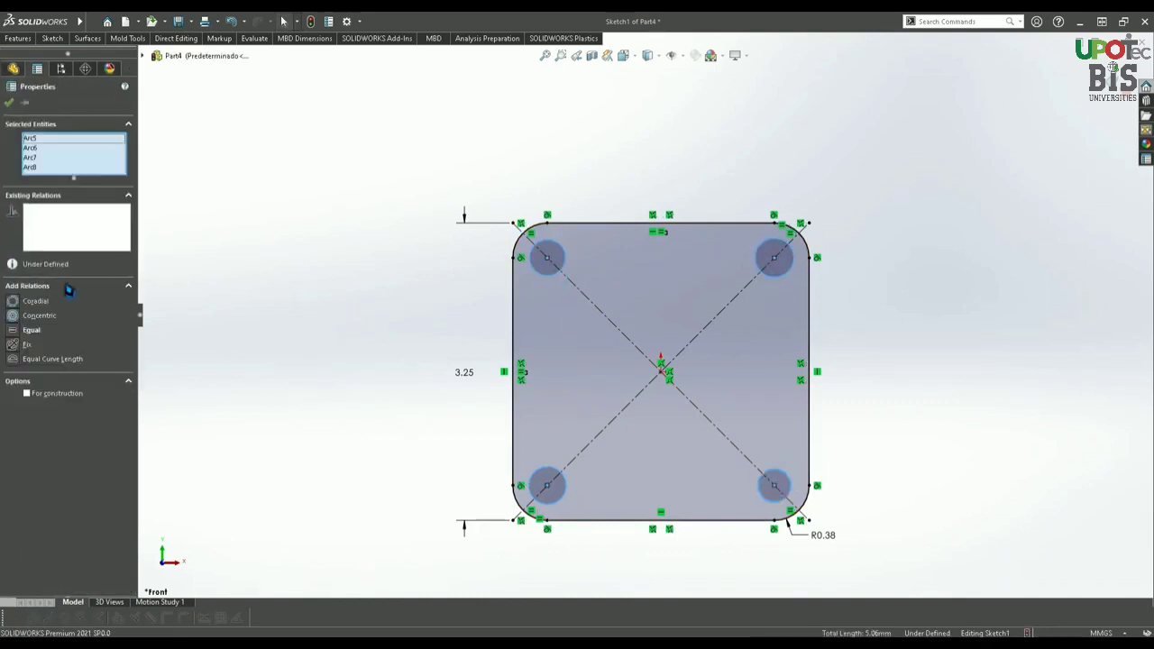
left_click(20, 332)
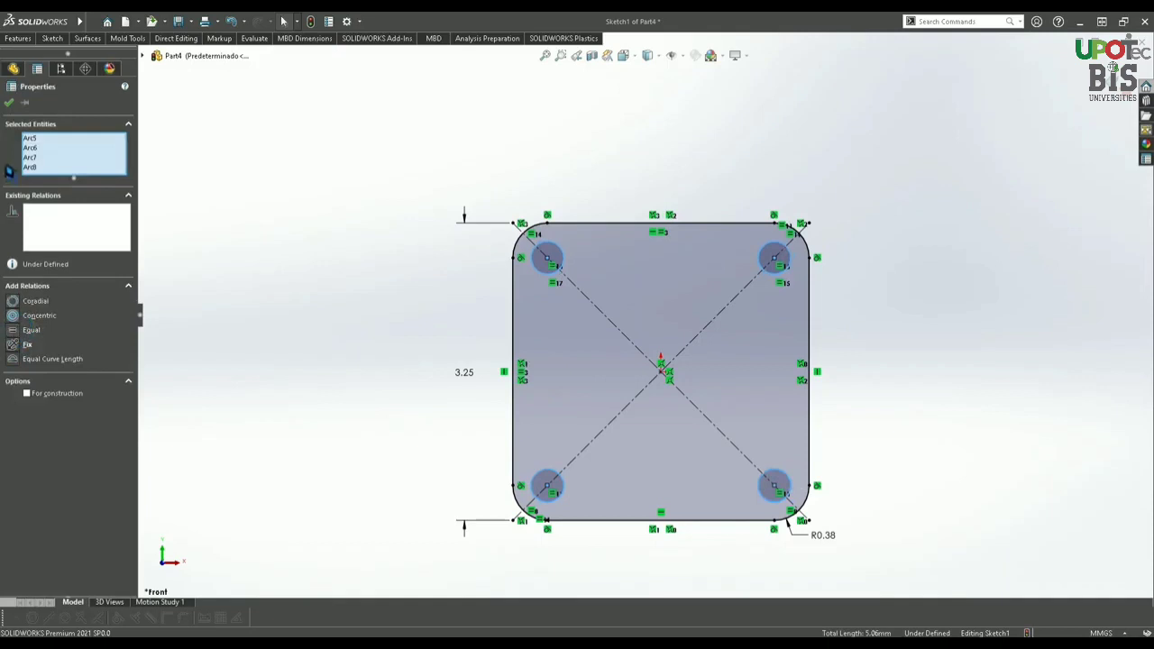
left_click(8, 105)
Dimension the upper-left corner circle to a diameter of 0.38 mm.
left_click(53, 39)
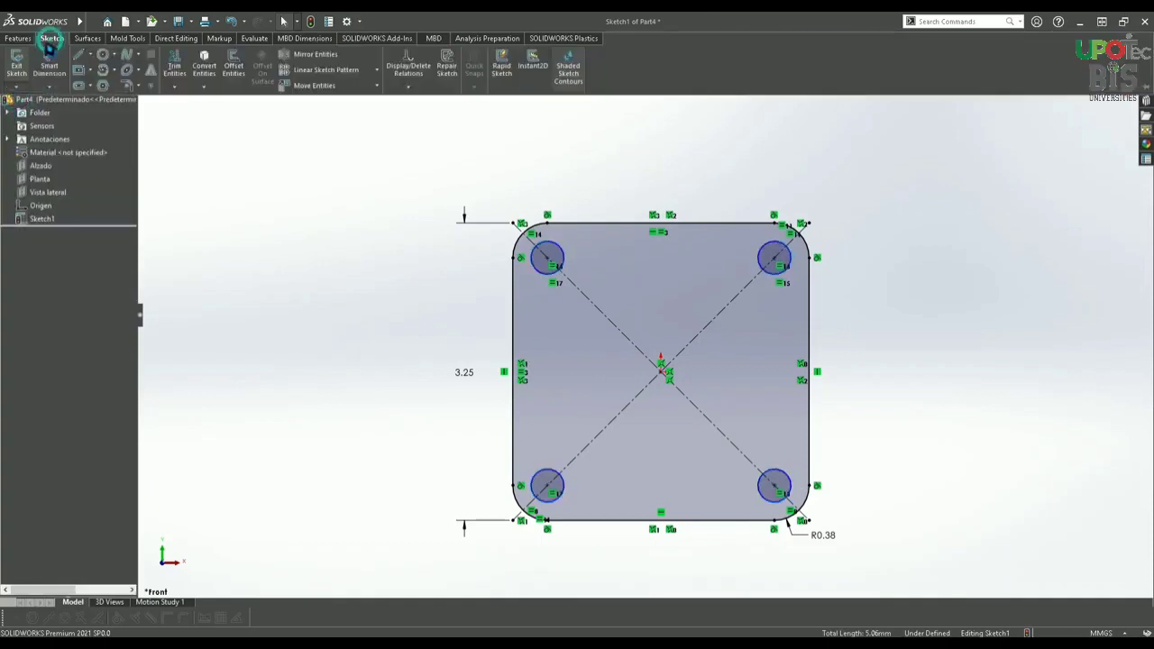
left_click(47, 59)
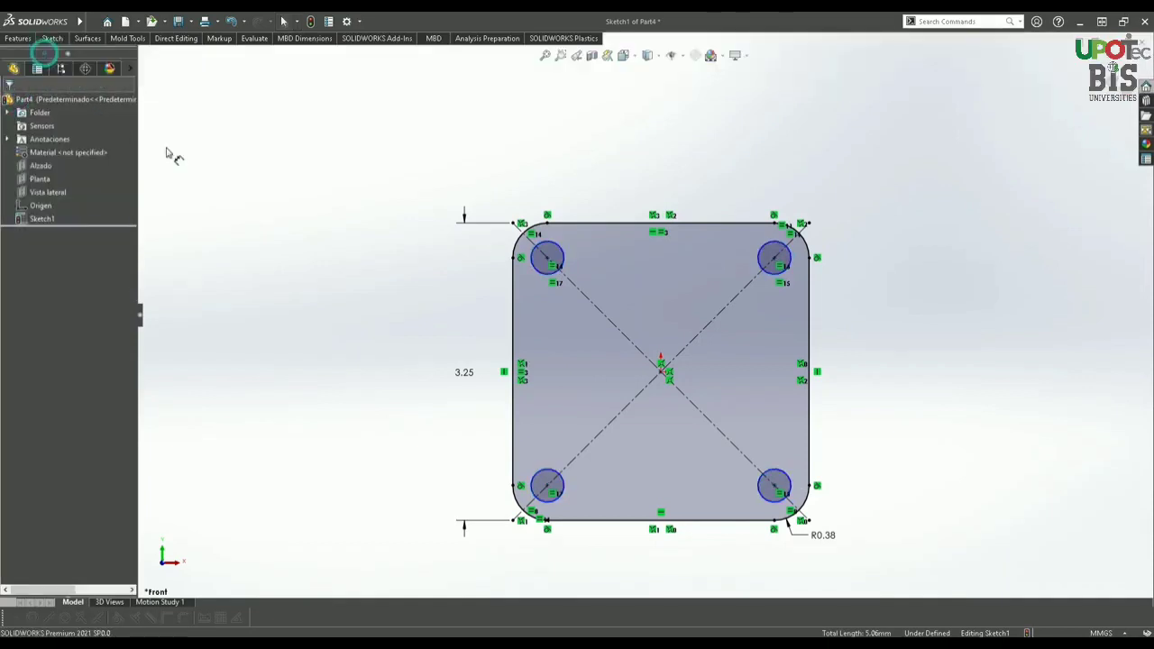
left_click(534, 264)
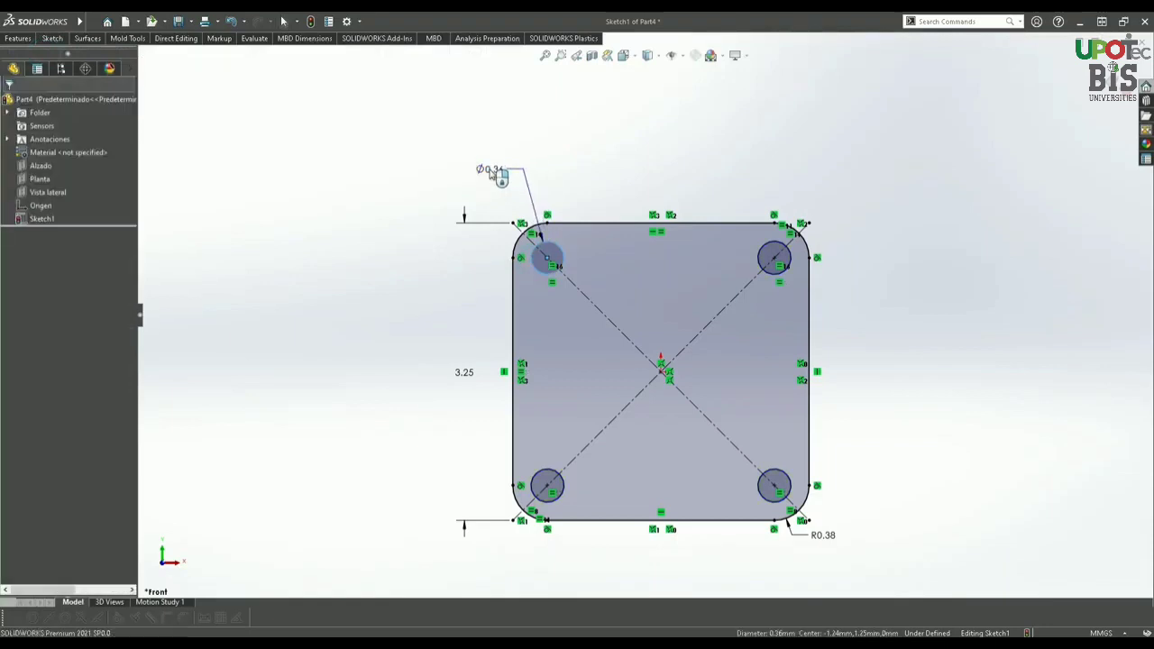
left_click(491, 174)
type("0.38")
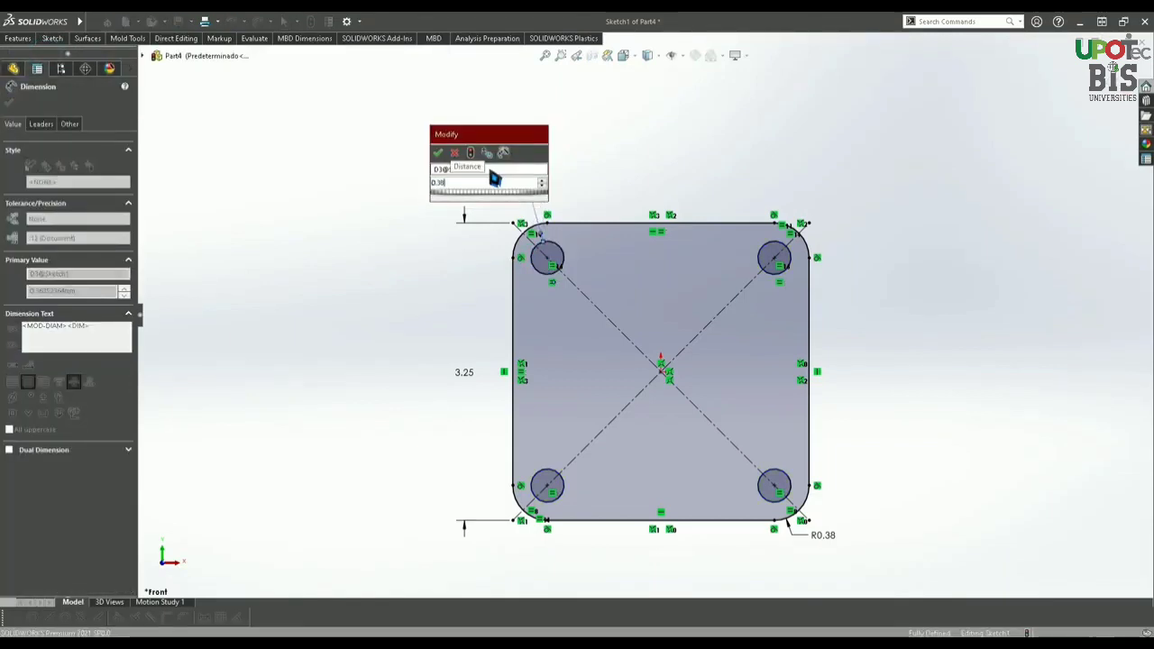
key("Return")
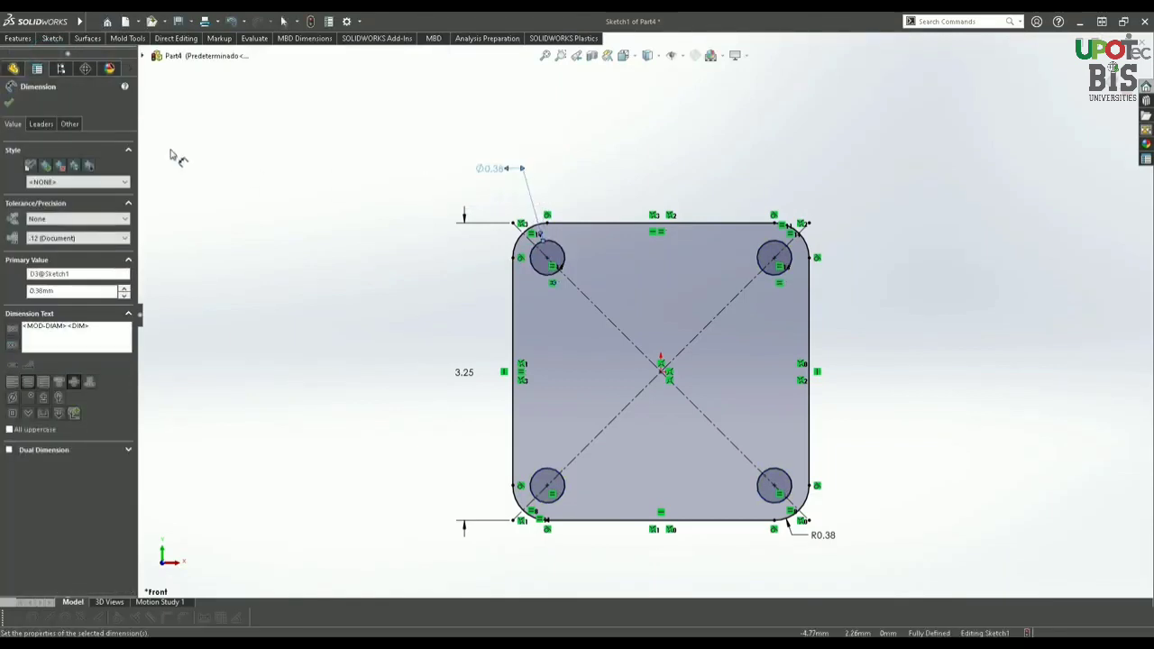
left_click(13, 103)
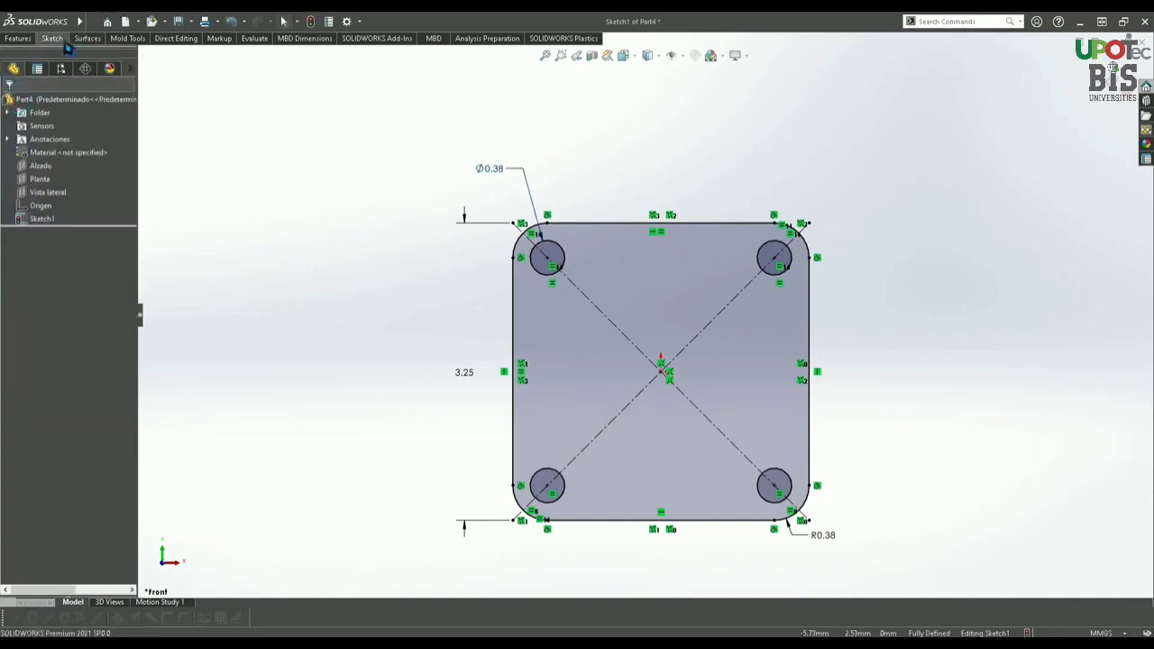
Sketch a circle about 1.21 mm in diameter centred on the origin in the middle of the square.
left_click(52, 38)
left_click(102, 56)
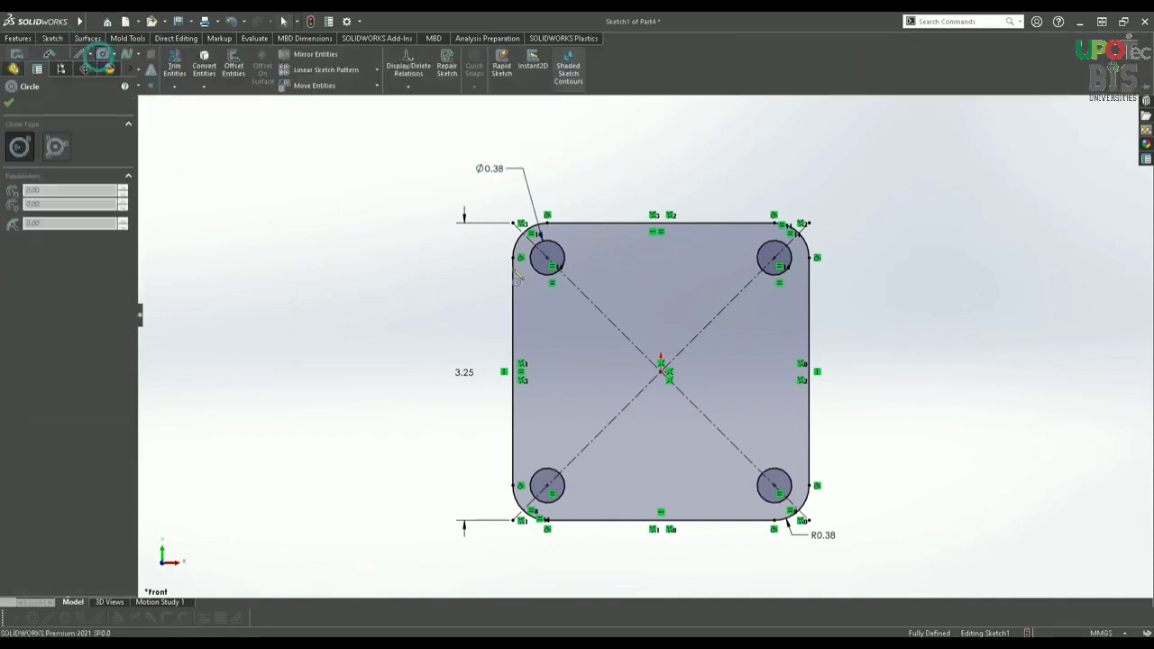
left_click(661, 372)
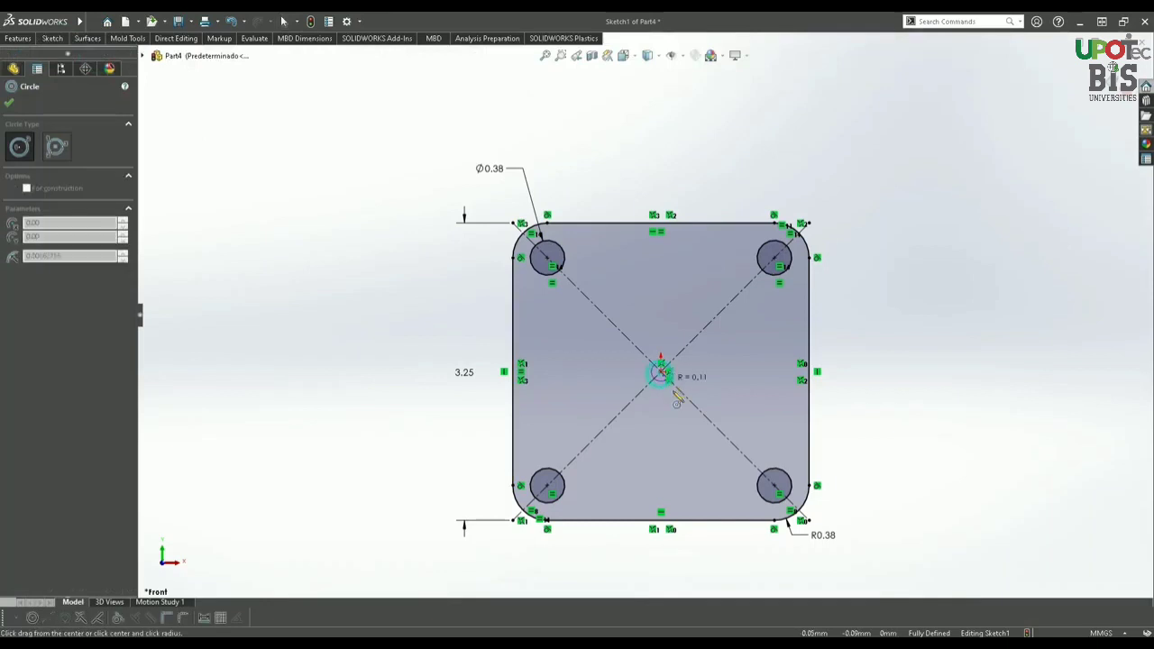
left_click(691, 420)
Dimension the central circle to a diameter of 1.50 mm.
left_click(52, 39)
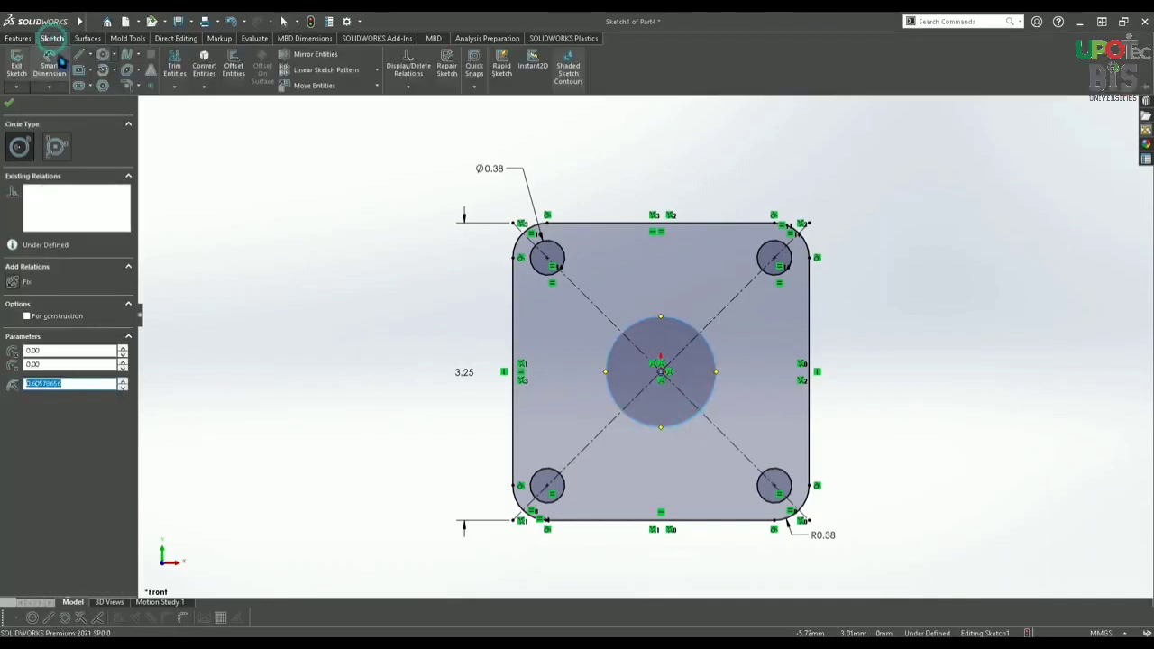
key("Escape")
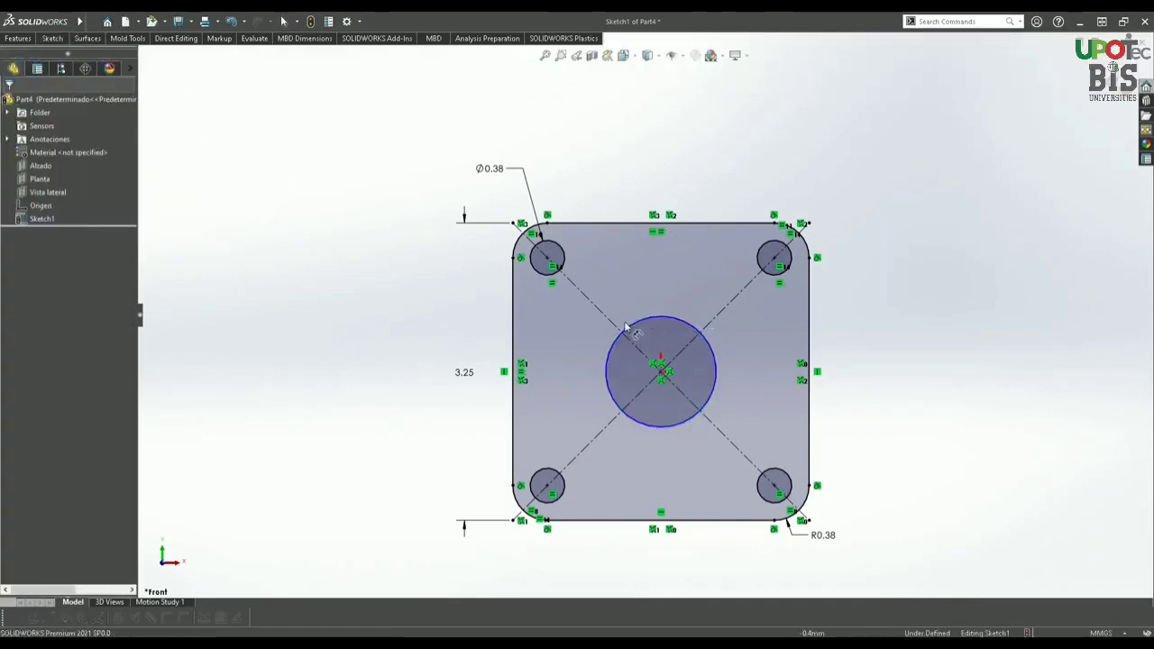
left_click(636, 331)
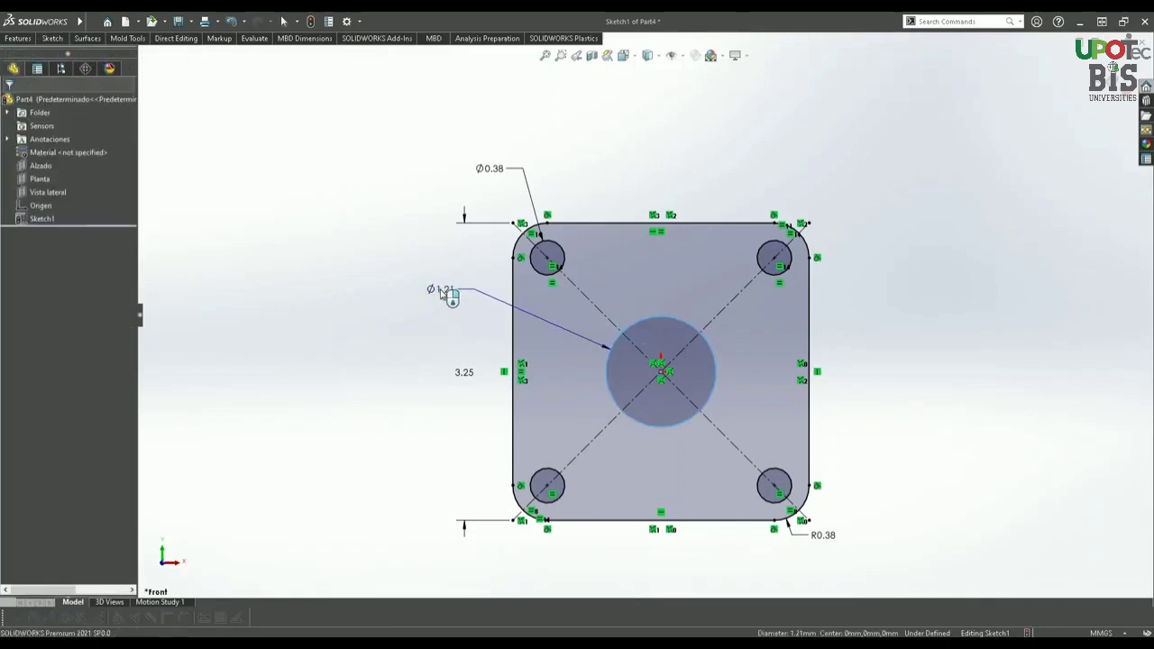
left_click(440, 293)
type("1.50")
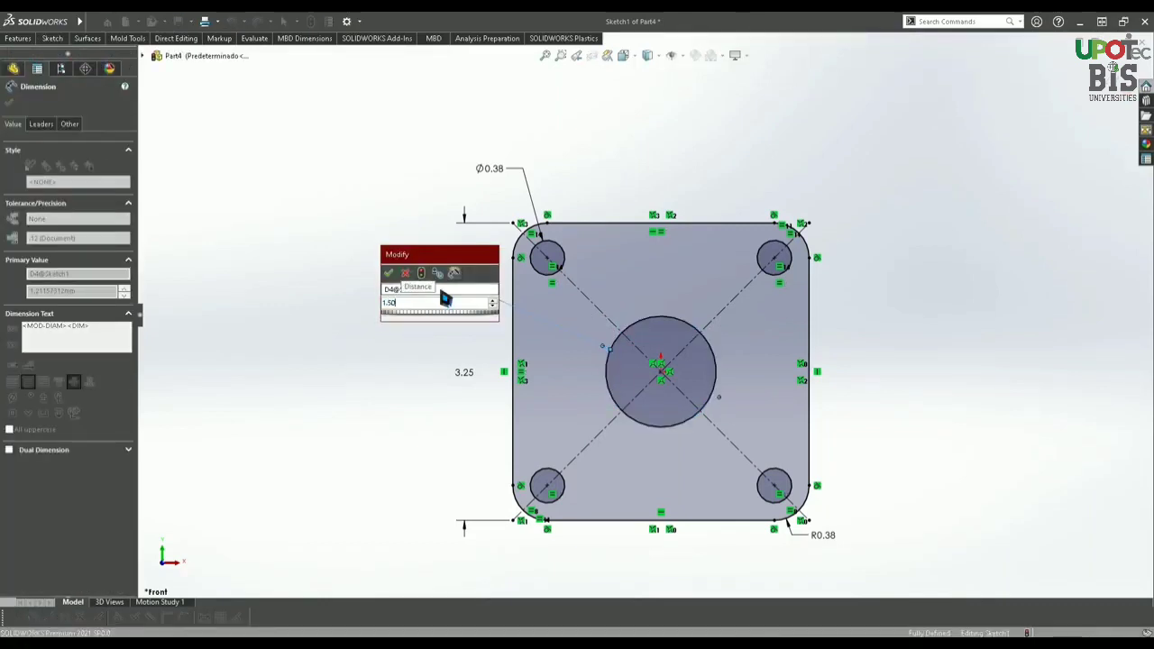
key("Return")
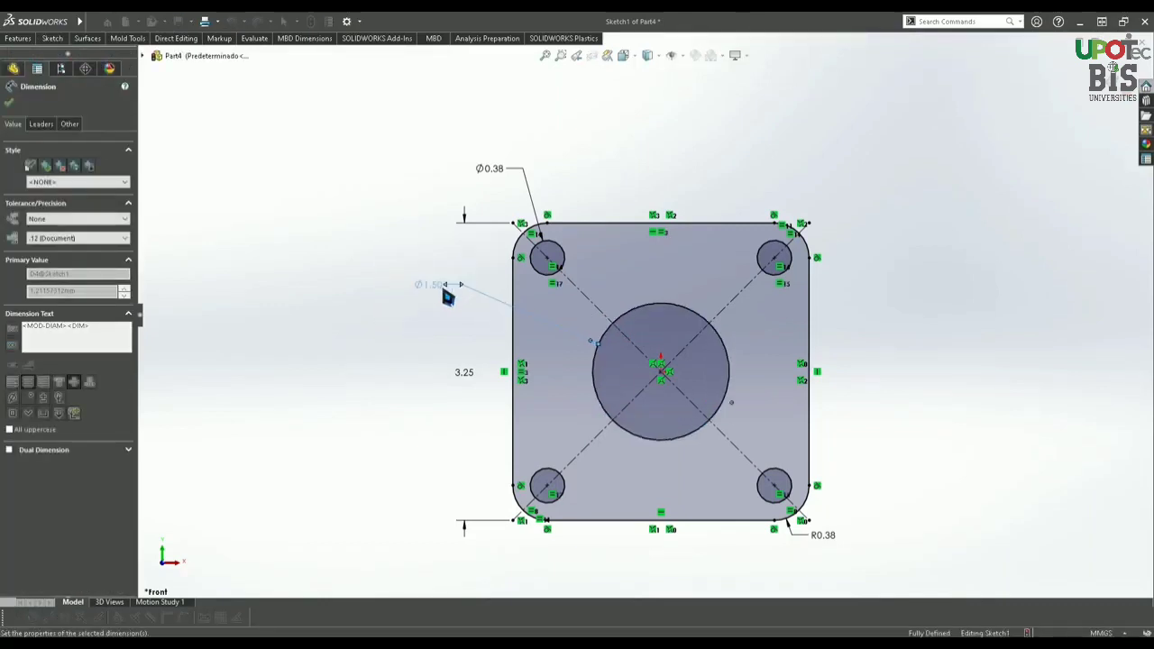
left_click(10, 104)
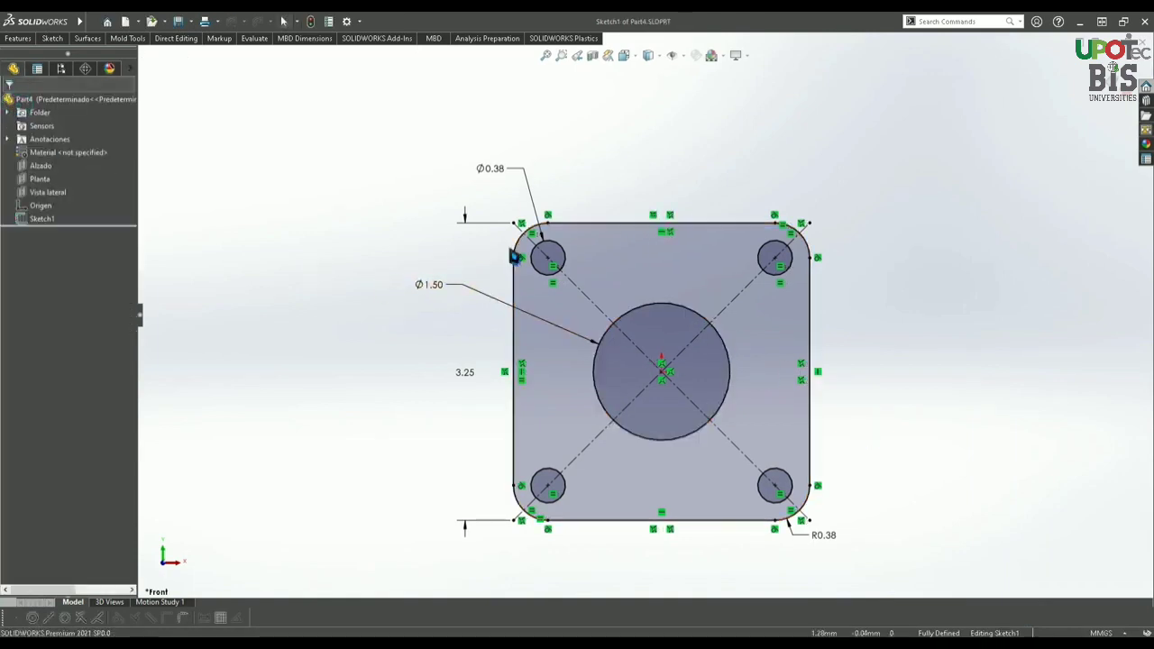
Draw a vertical line about 1.65 mm long from the midpoint of the square's upper edge down to its center.
left_click(55, 39)
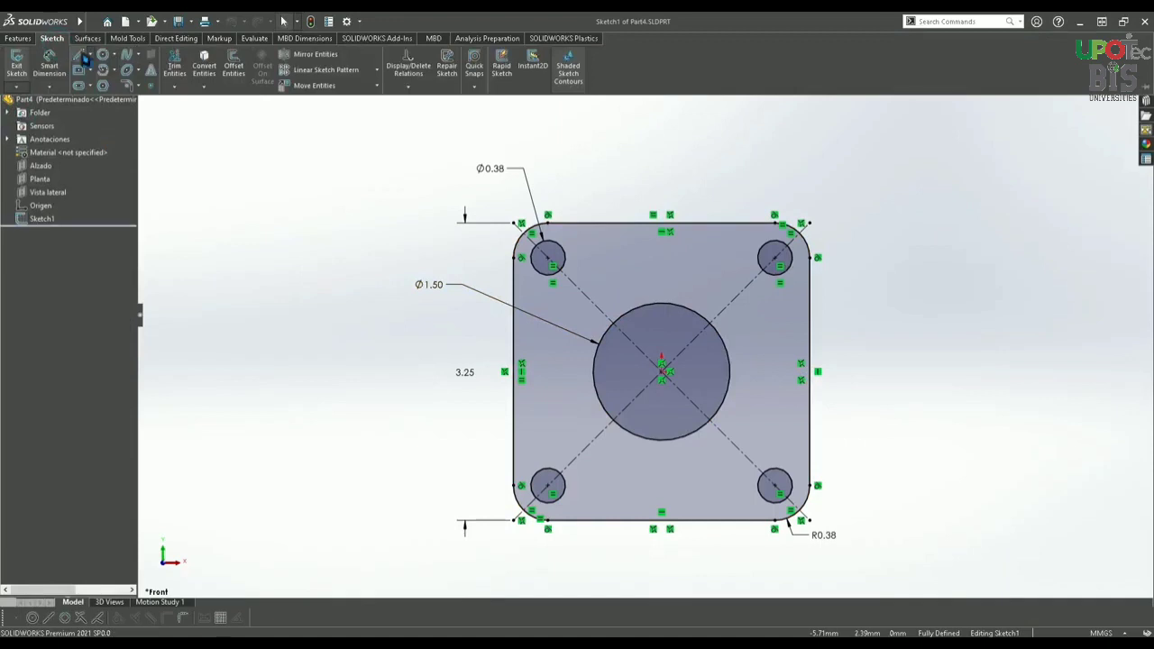
left_click(81, 56)
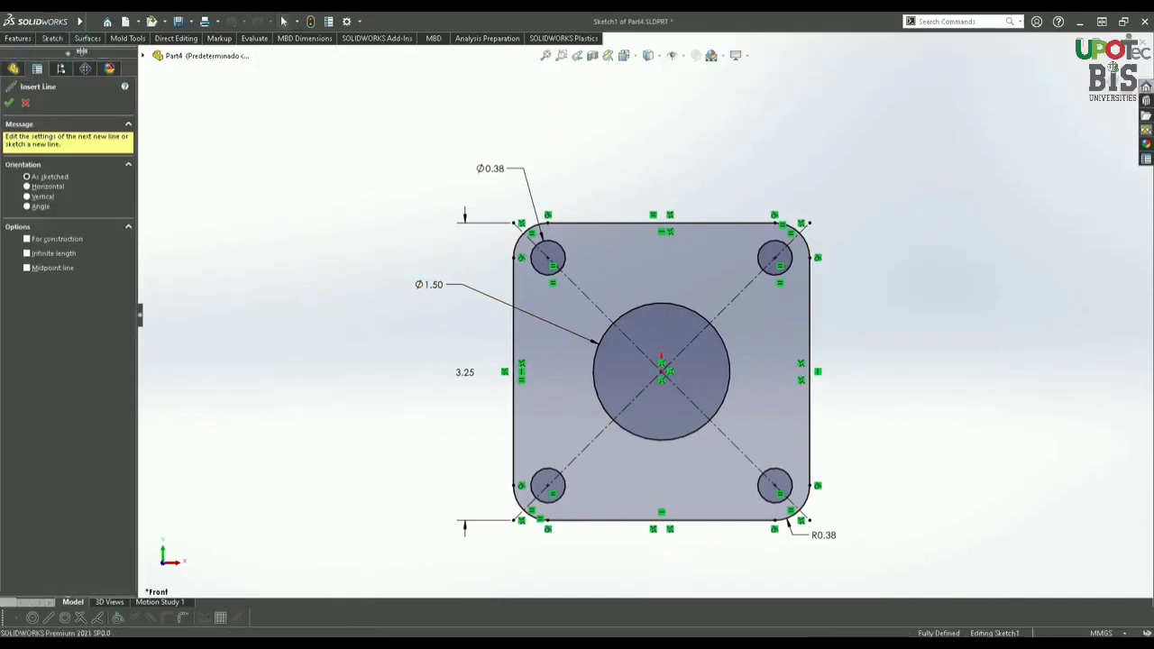
scroll(715, 278, "down", 6)
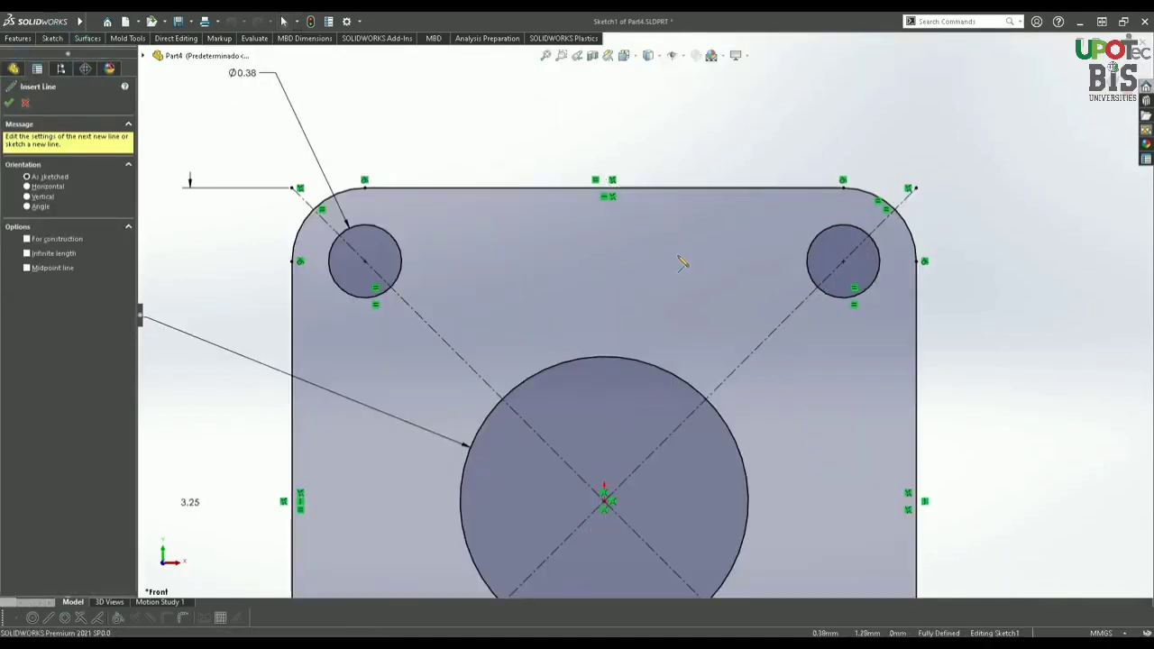
scroll(631, 310, "up", 2)
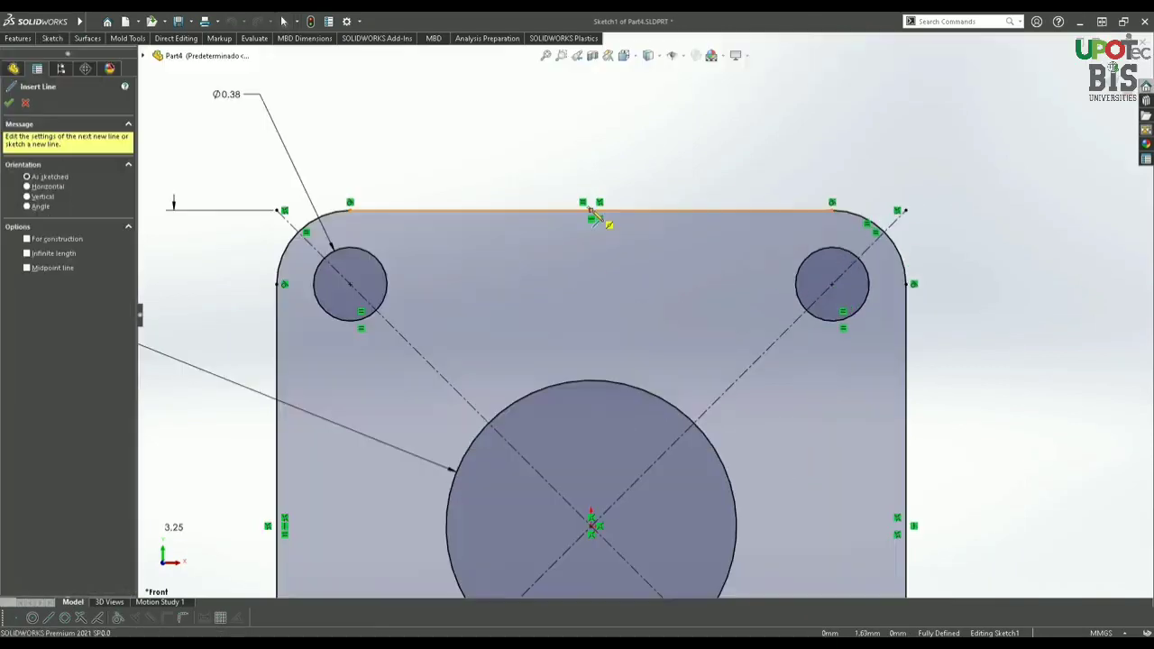
left_click(591, 211)
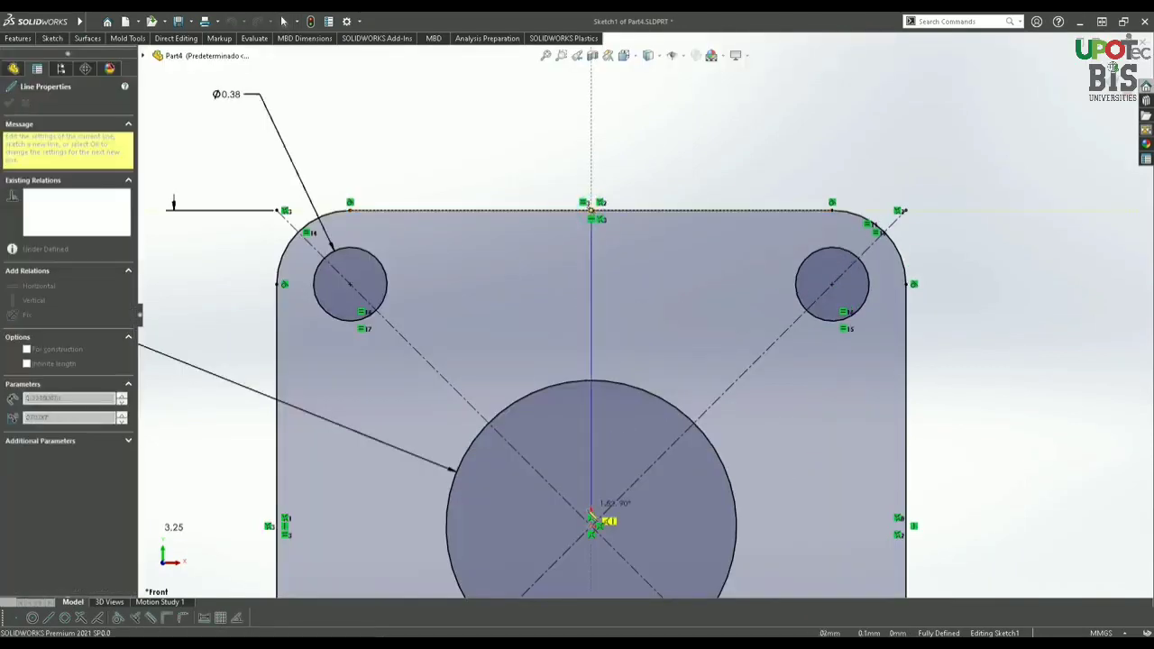
left_click(591, 522)
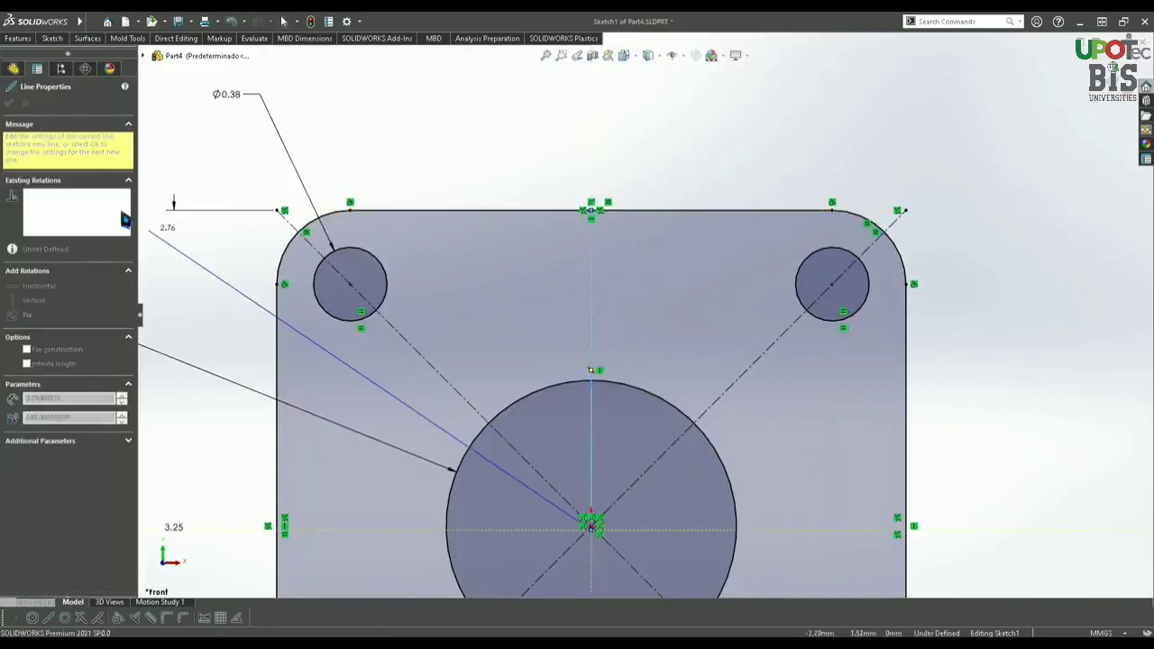
right_click(570, 131)
left_click(590, 131)
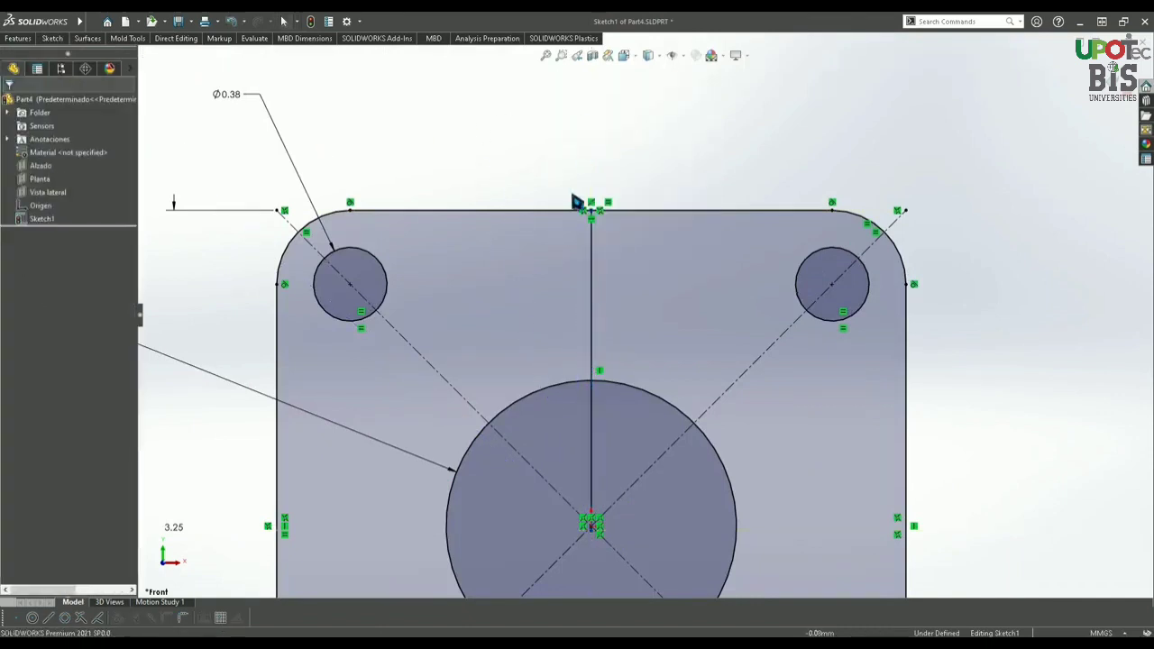
Convert the vertical center line into construction geometry.
left_click(592, 254)
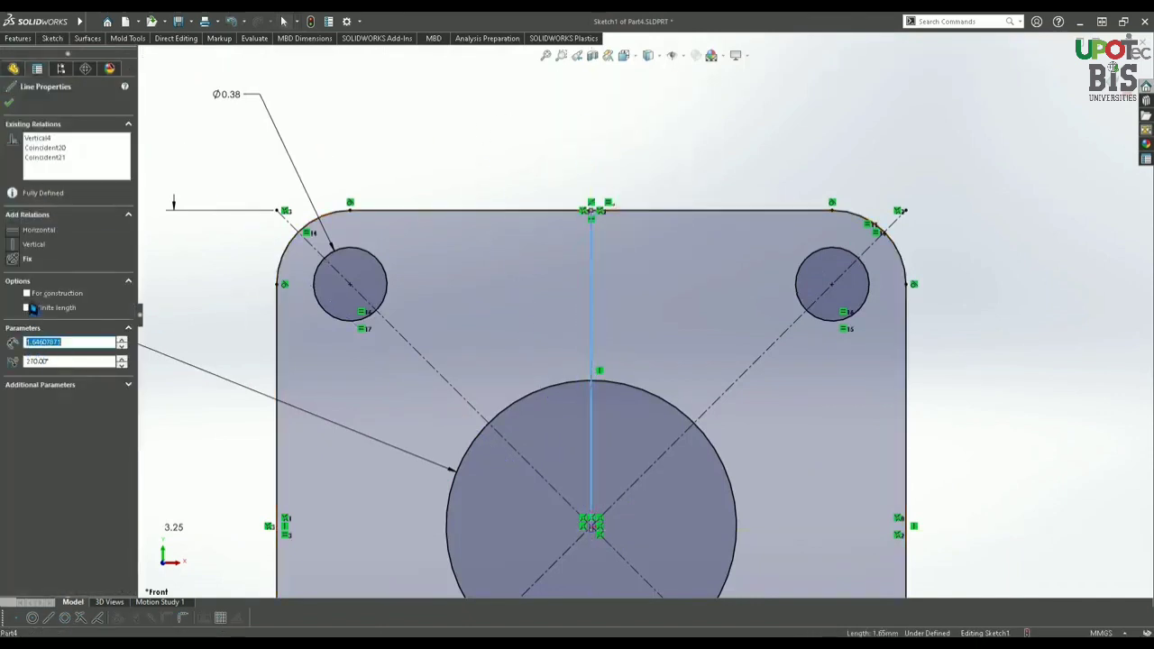
left_click(27, 294)
left_click(7, 106)
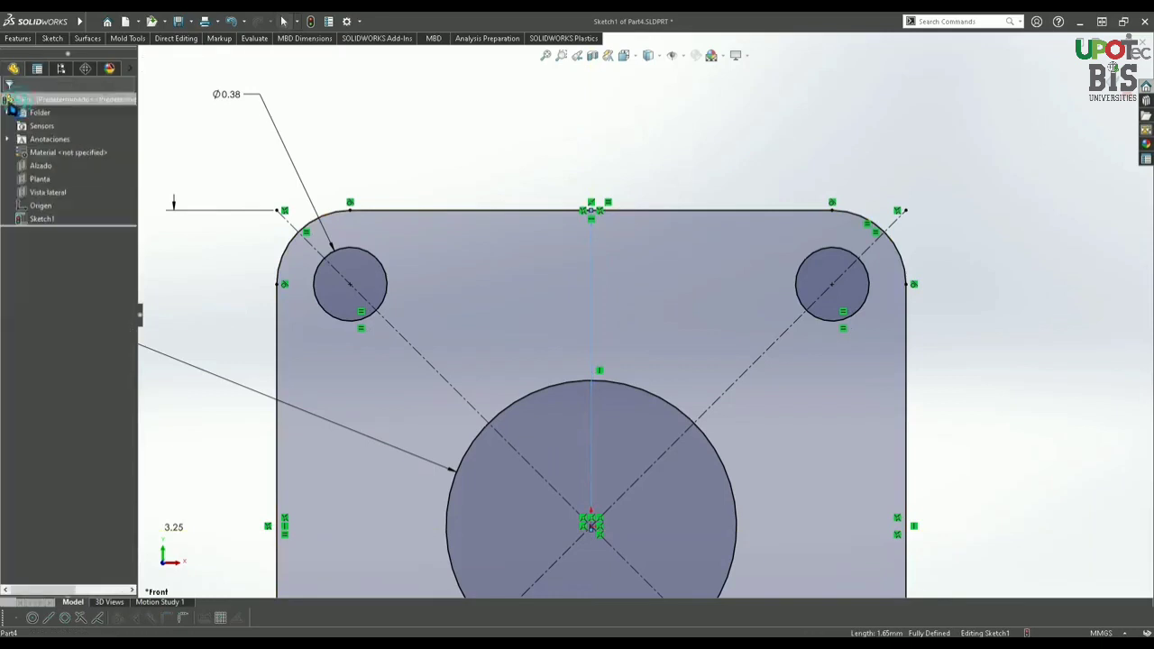
left_click(58, 40)
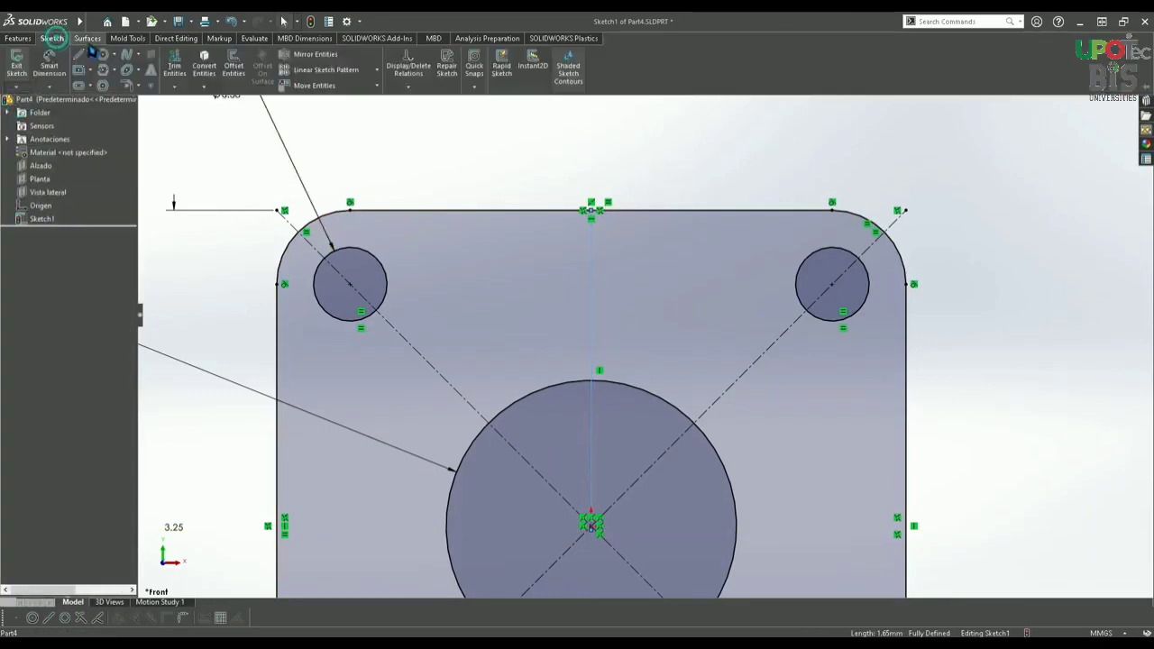
From the vertical construction line below the square's upper edge, draw a horizontal line, a 90° tangent arc of about 0.08 mm radius and a short downward vertical line.
left_click(79, 56)
scroll(636, 261, "down", 3)
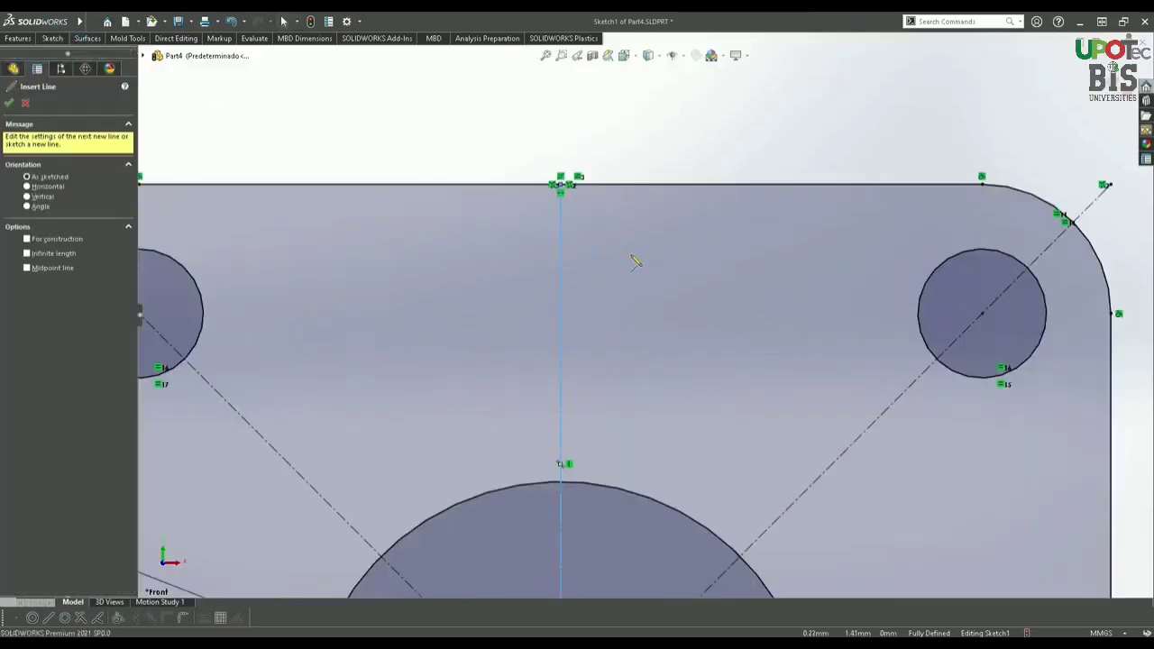
left_click(561, 237)
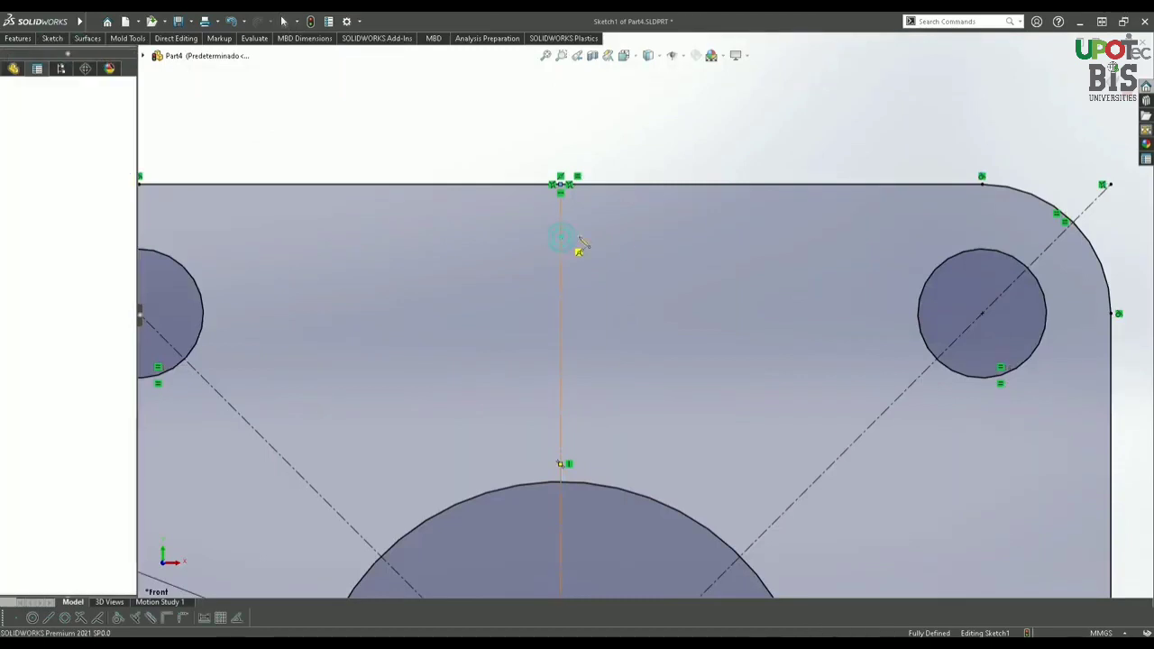
left_click(744, 238)
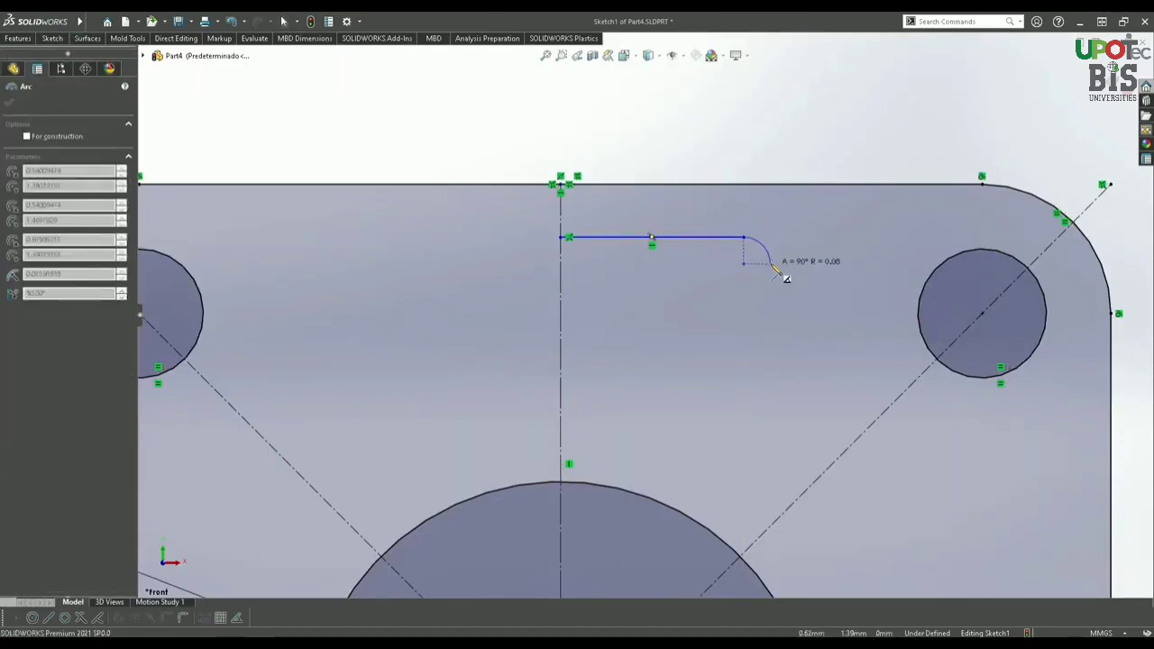
left_click(771, 264)
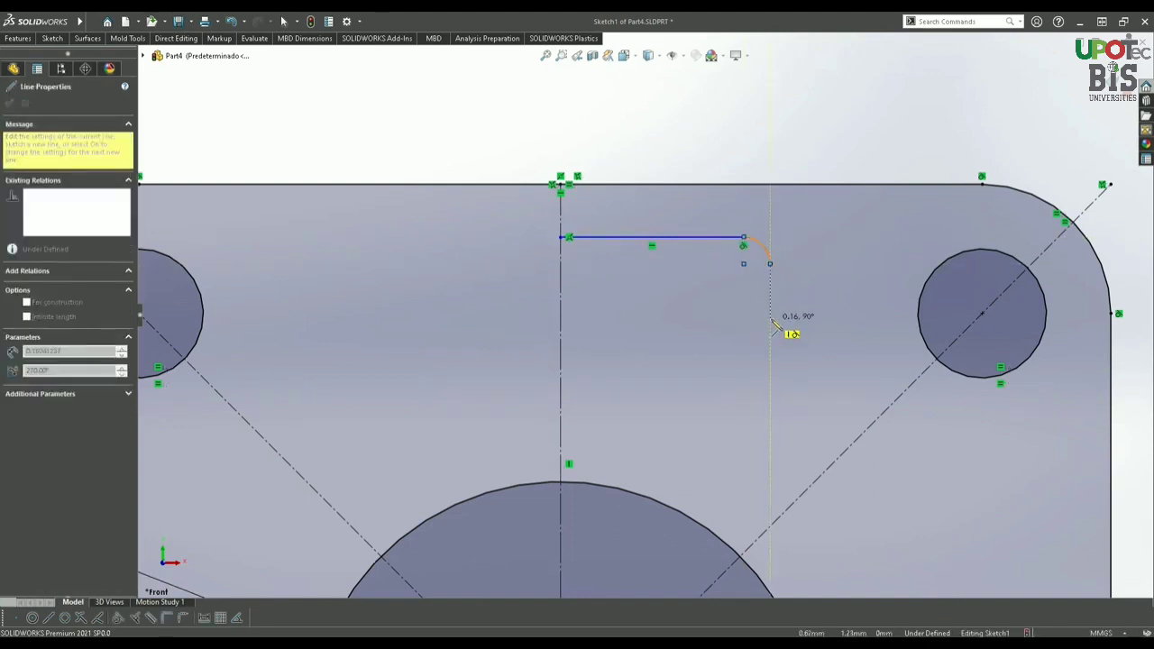
left_click(770, 319)
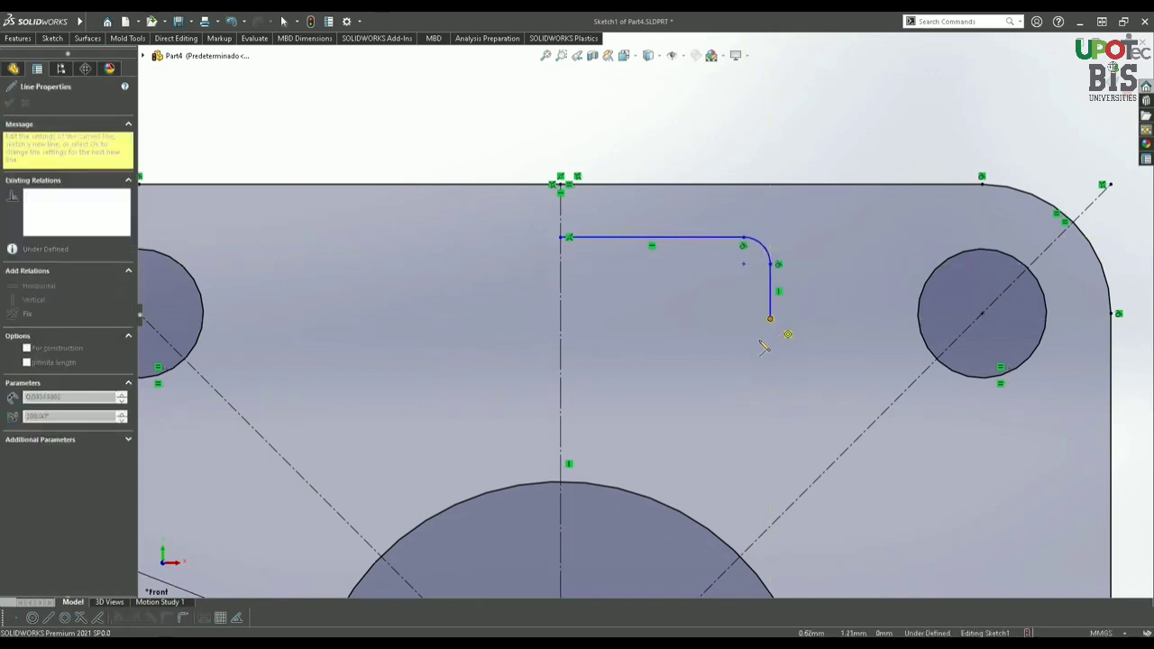
Continue the half profile with an inward arc, a diagonal line and a tangent bottom arc ending short of the vertical construction line.
left_click(744, 349)
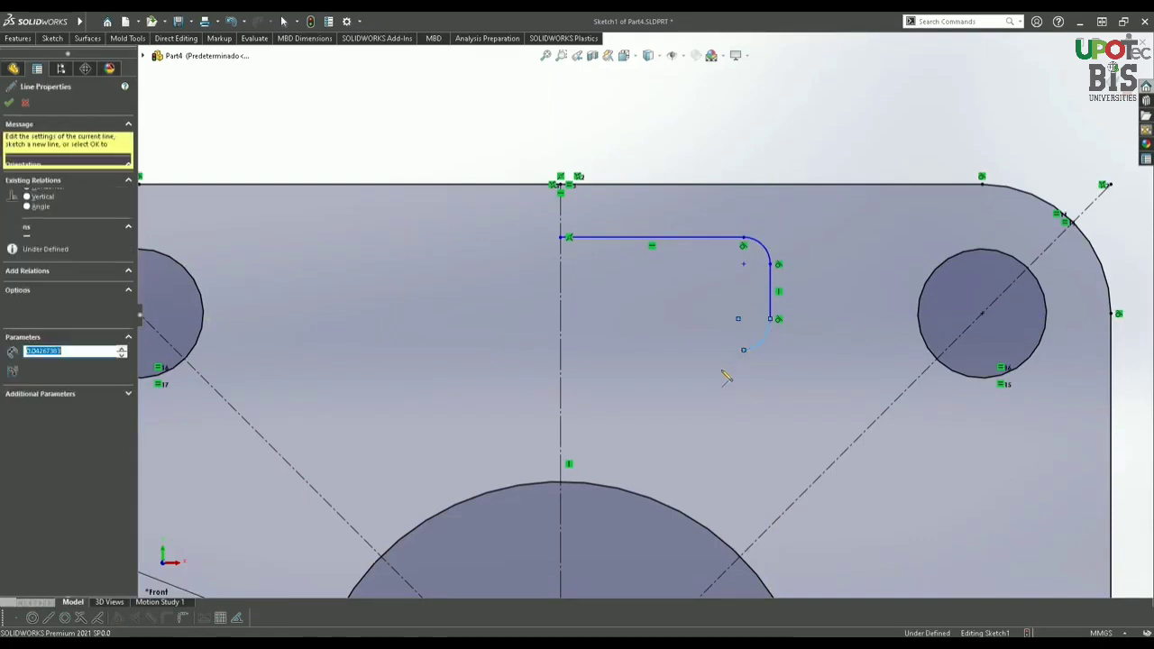
left_click(678, 395)
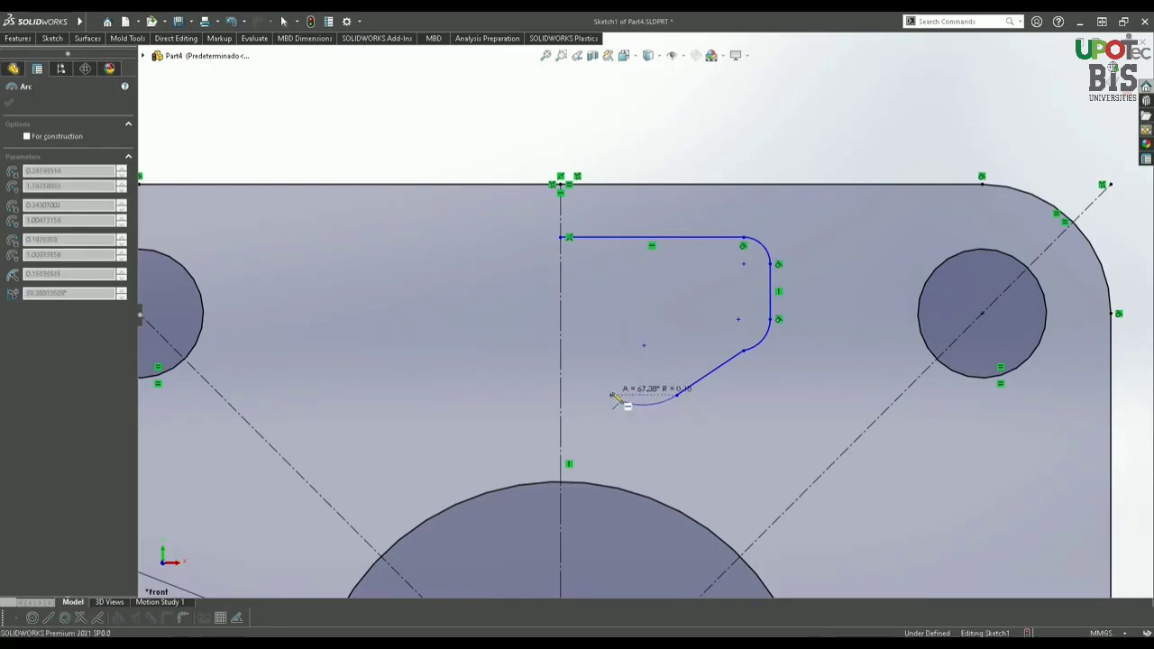
left_click(617, 397)
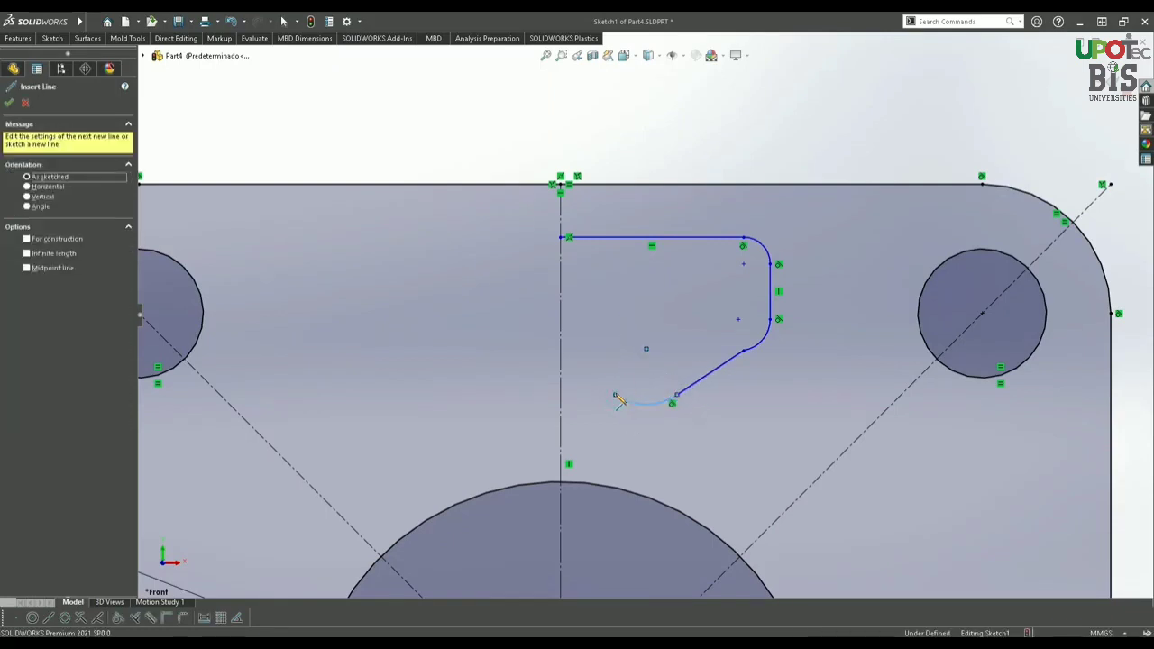
right_click(597, 327)
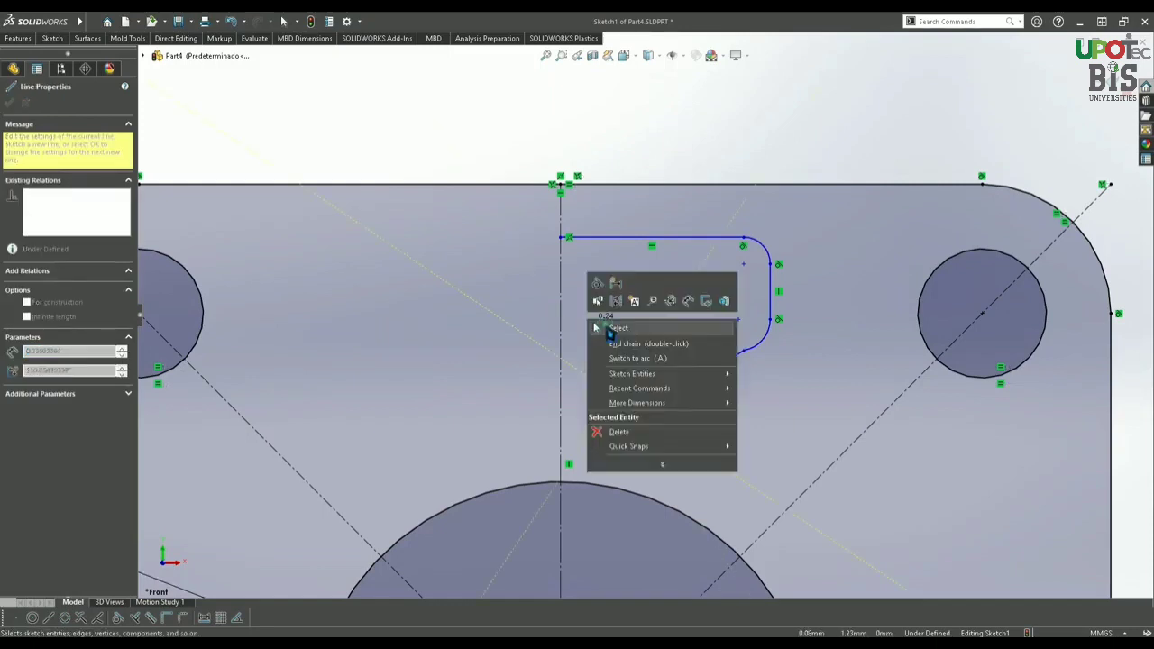
left_click(610, 330)
Mirror the half profile's three lines and three arcs about the vertical construction line, keeping the originals.
left_click(52, 38)
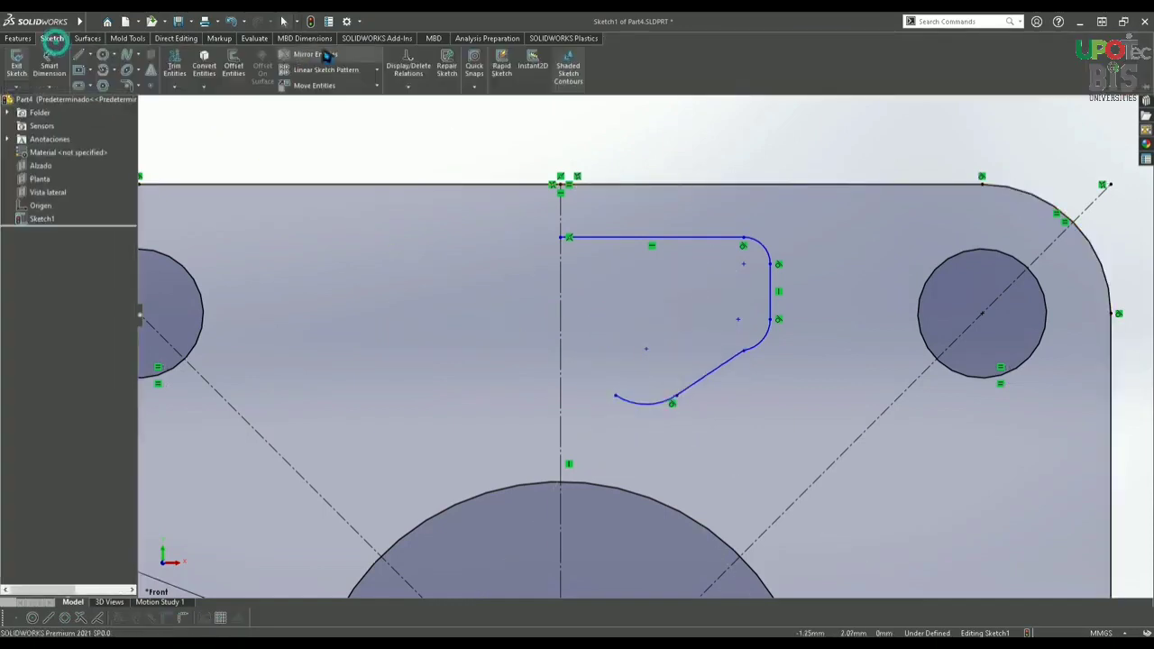
left_click(327, 56)
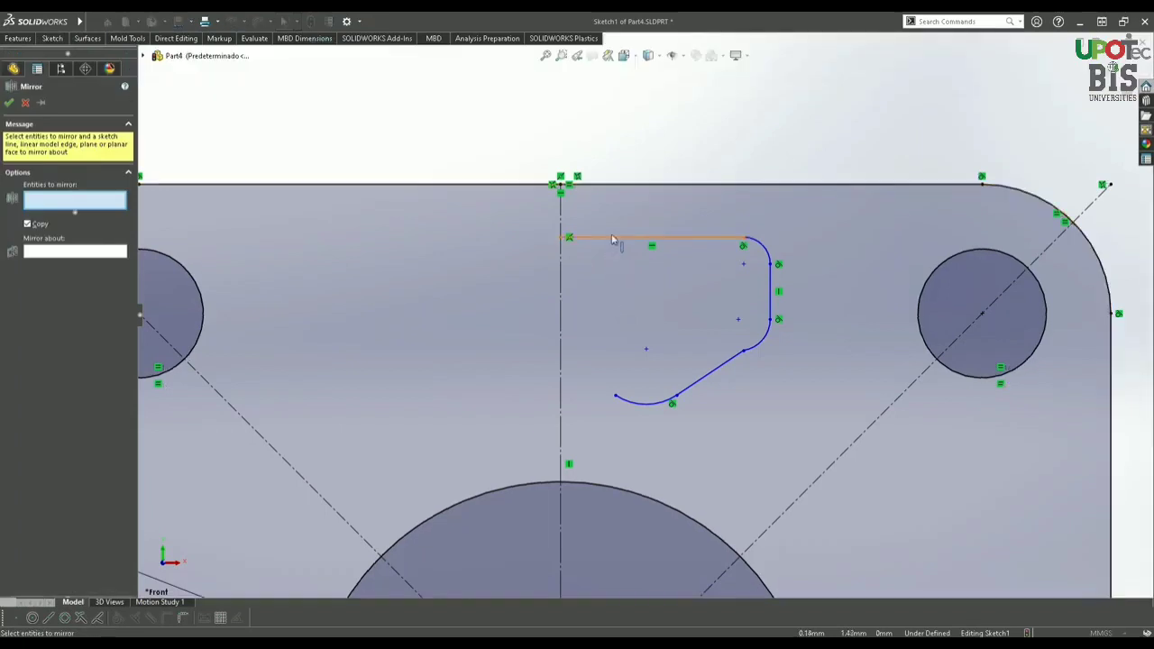
left_click(712, 239)
left_click(767, 246)
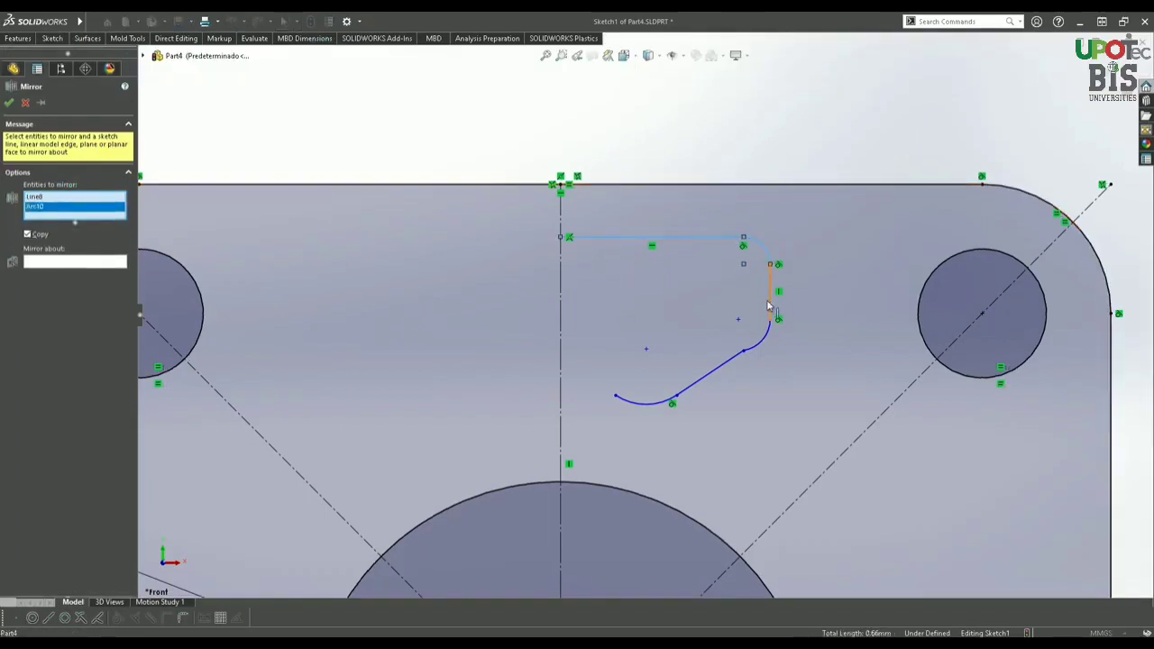
left_click(769, 306)
left_click(771, 338)
left_click(738, 361)
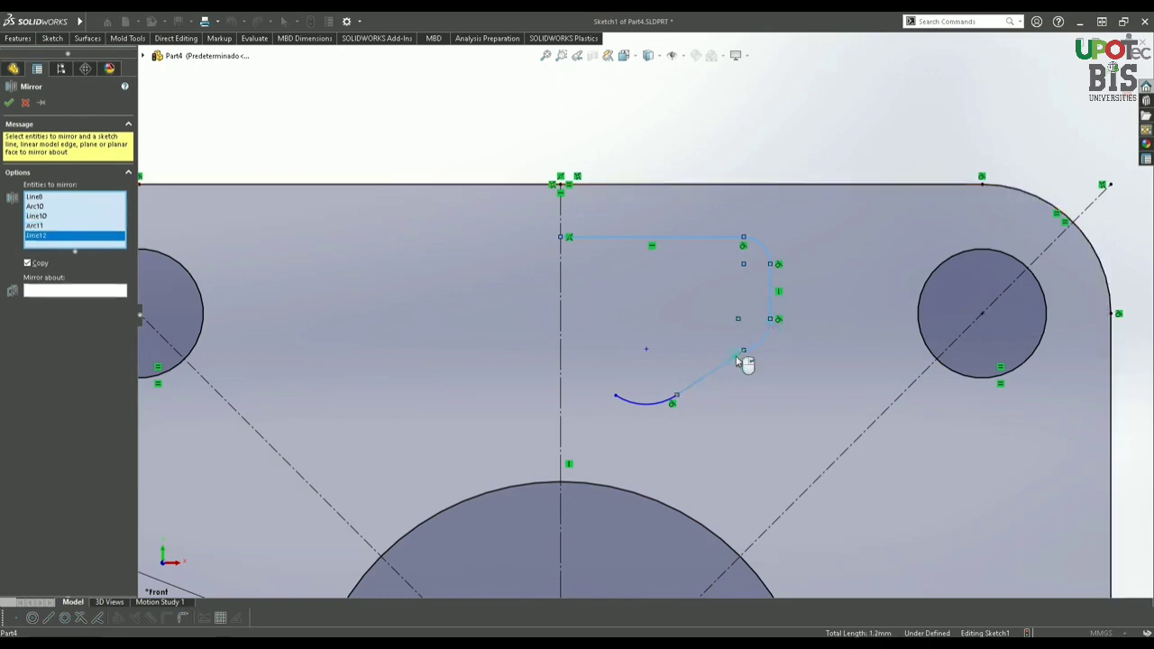
left_click(67, 301)
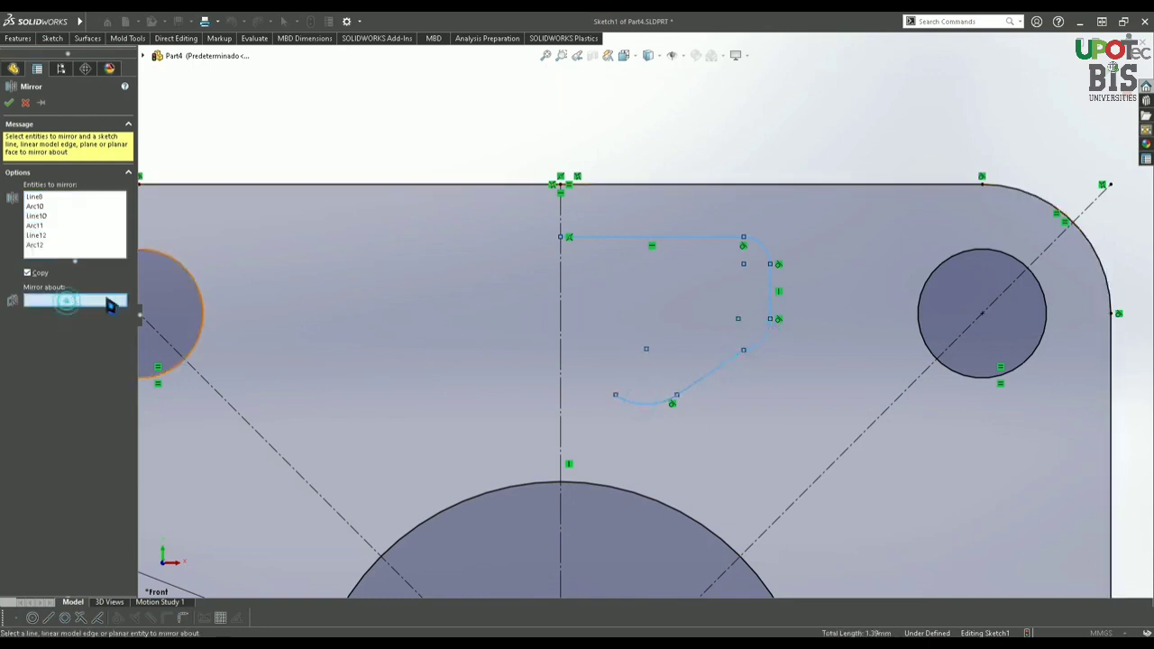
left_click(560, 302)
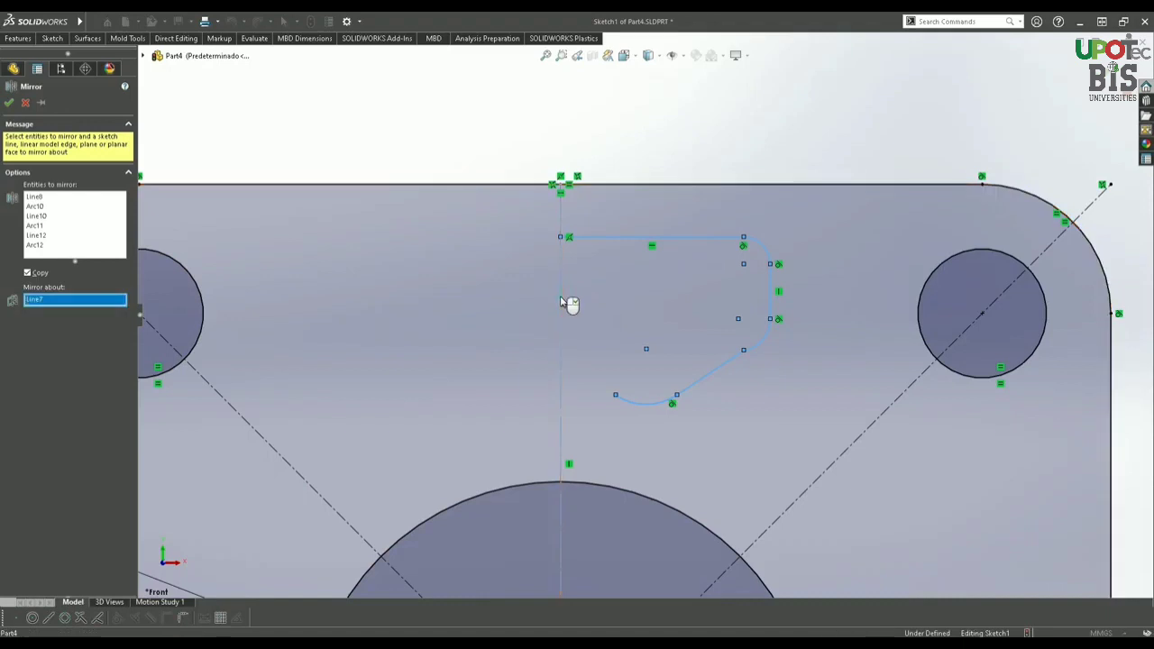
left_click(9, 103)
Close the mirrored profile with a tangent arc bridging the two lower arc ends above the central circle.
left_click(52, 40)
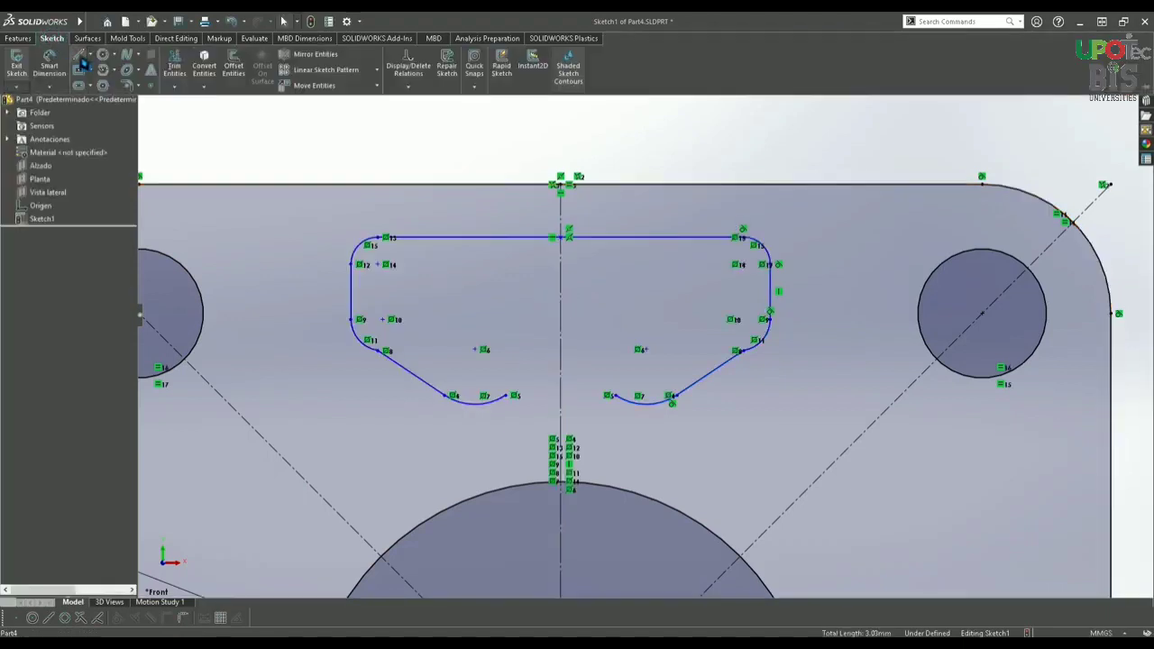
left_click(80, 58)
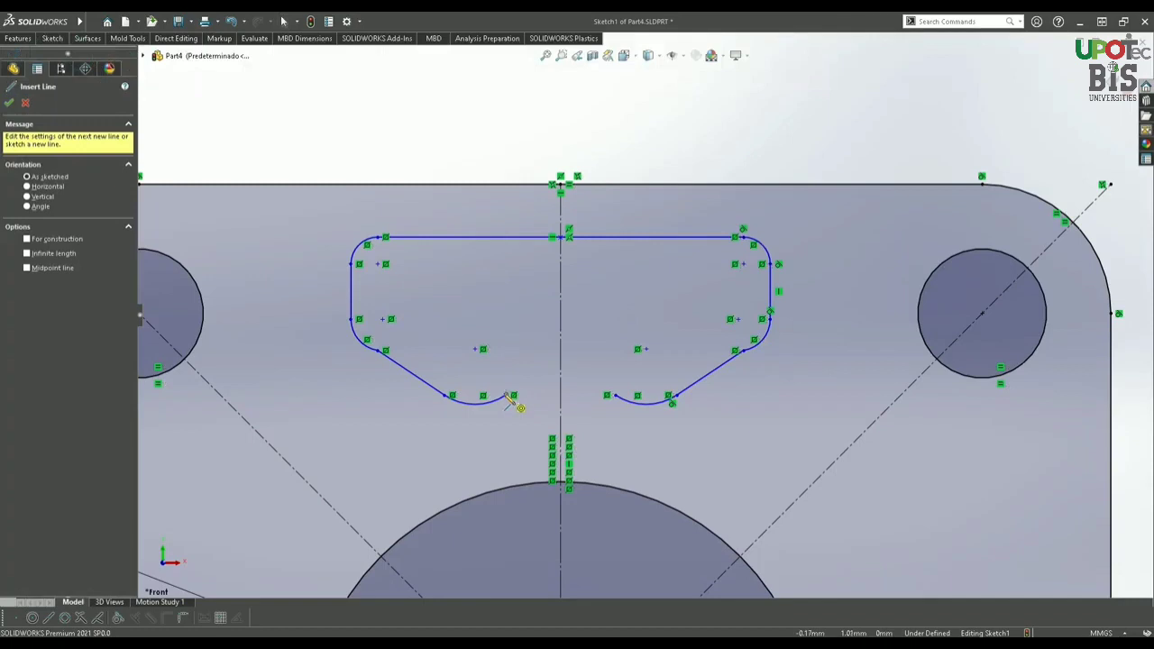
left_click(509, 396)
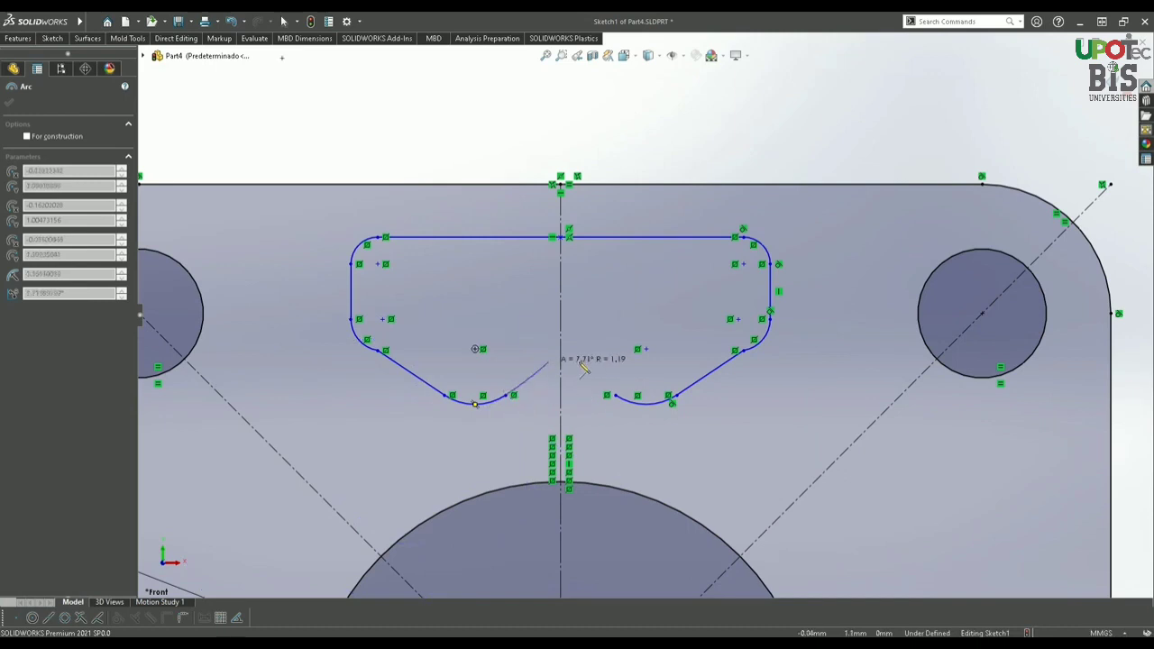
left_click(614, 396)
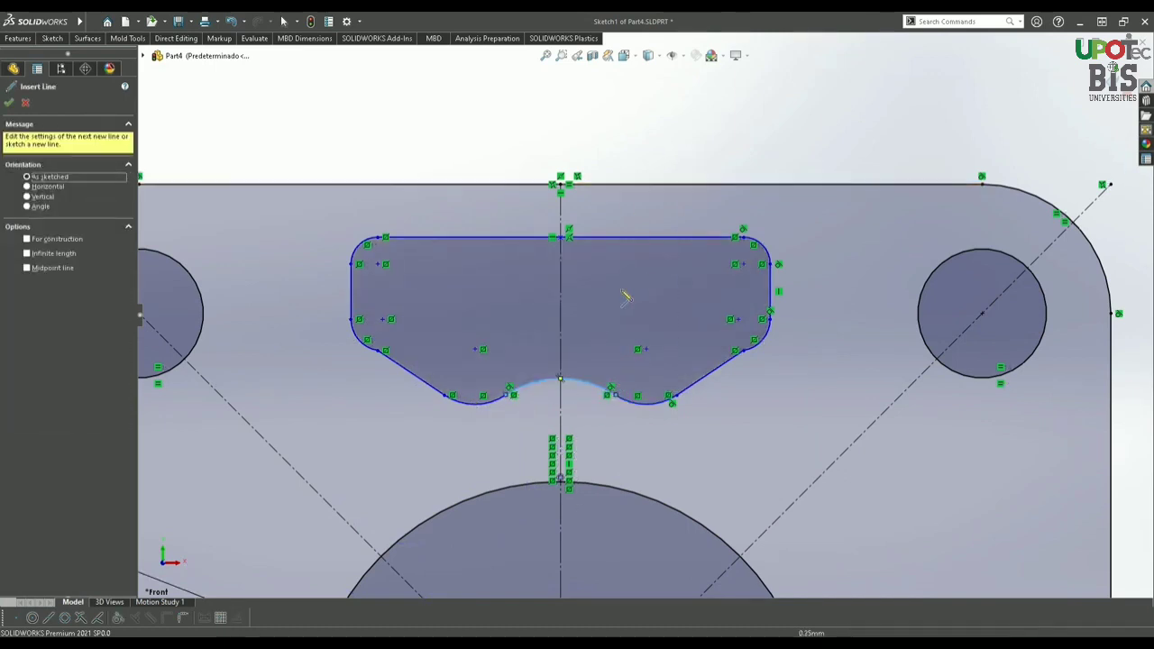
left_click(8, 104)
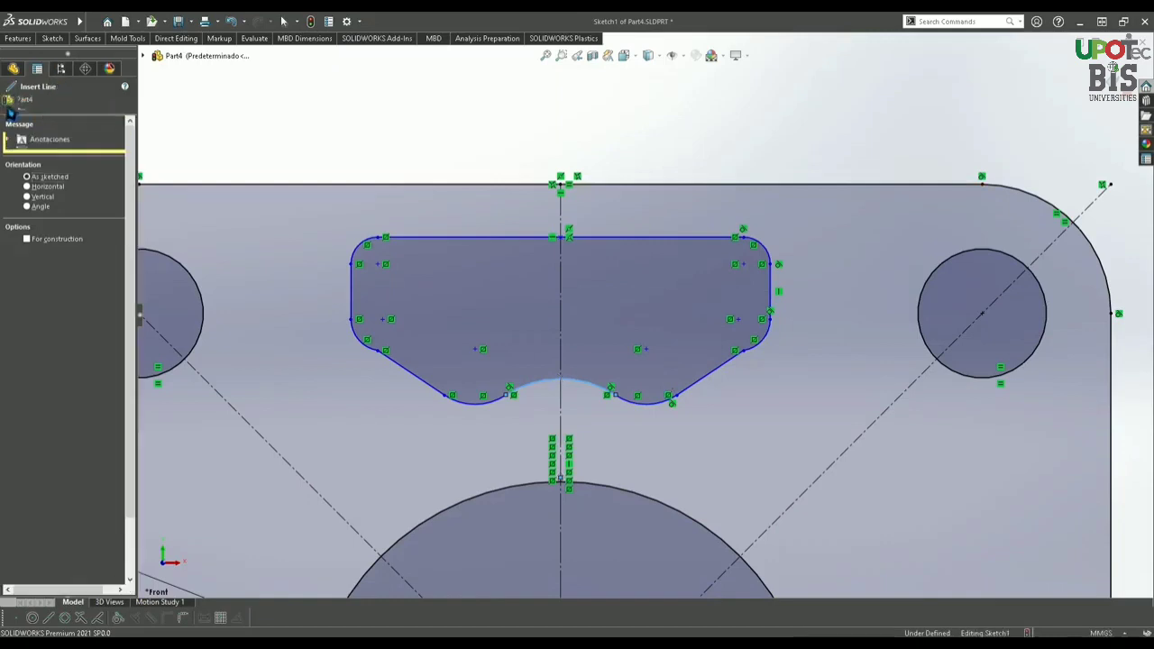
Add a Tangent relation between the profile's lower-left corner arc and the adjoining left diagonal line.
scroll(380, 307, "down", 5)
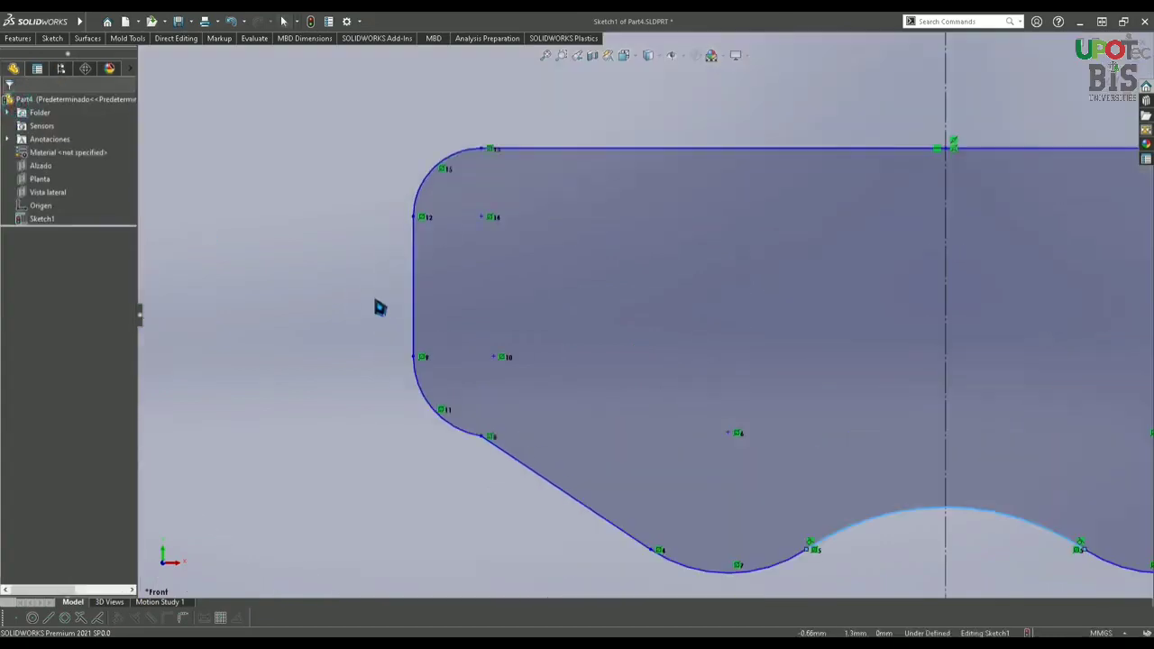
left_click(520, 476)
left_click(463, 432, "ctrl")
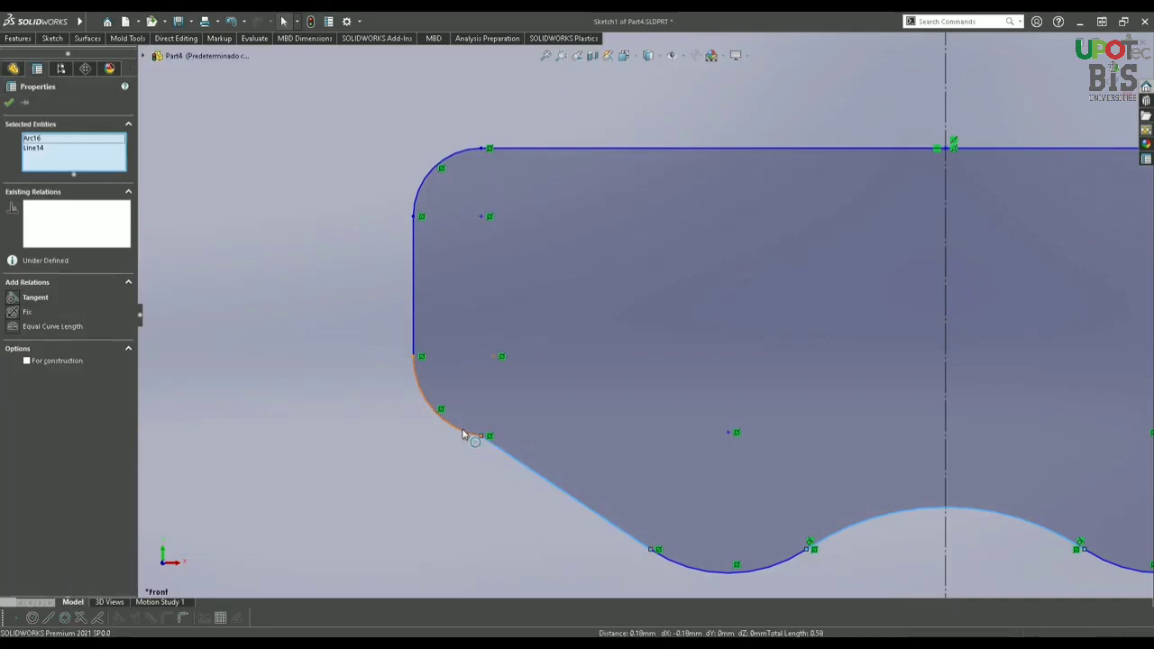
left_click(908, 518, "ctrl")
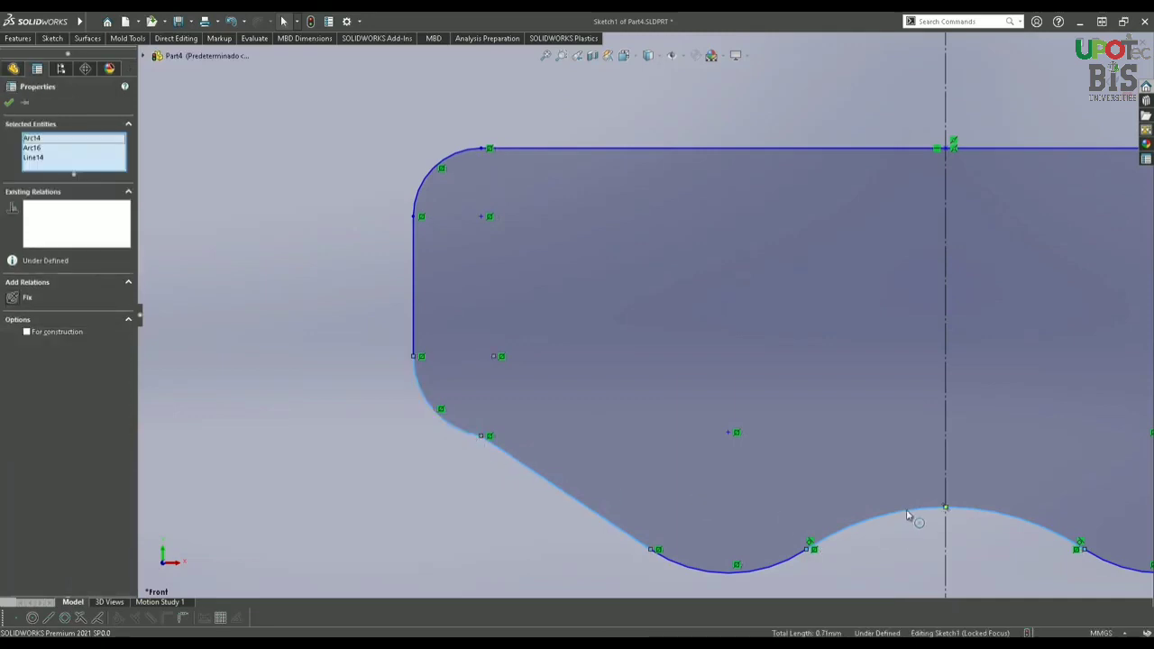
left_click(907, 519, "ctrl")
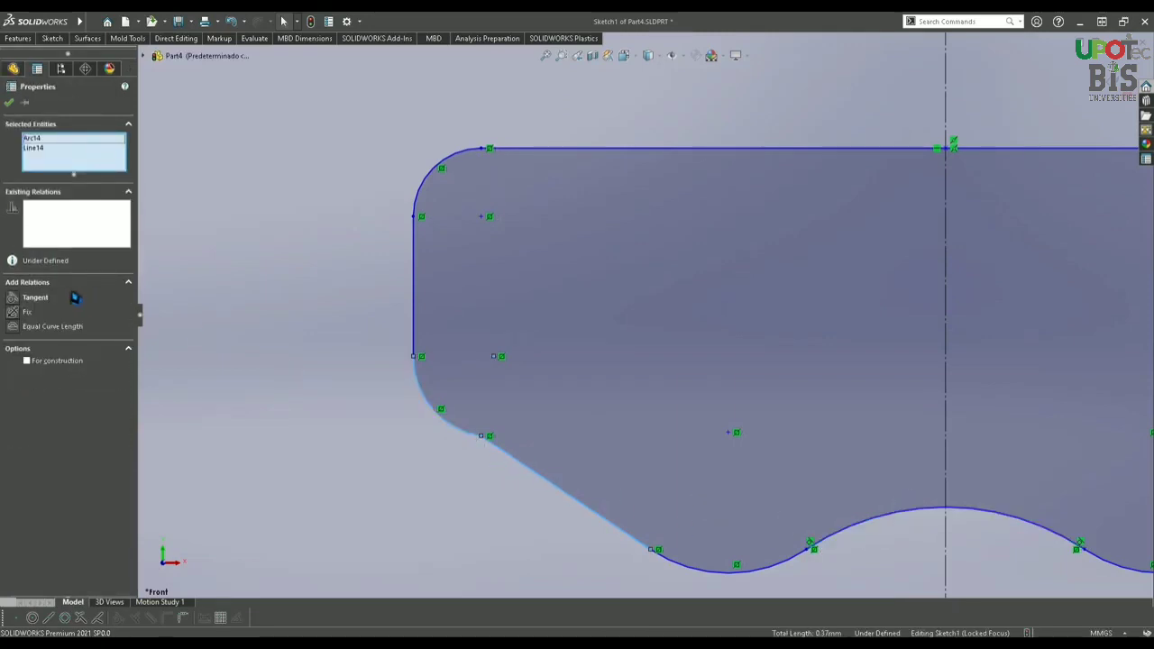
left_click(16, 298)
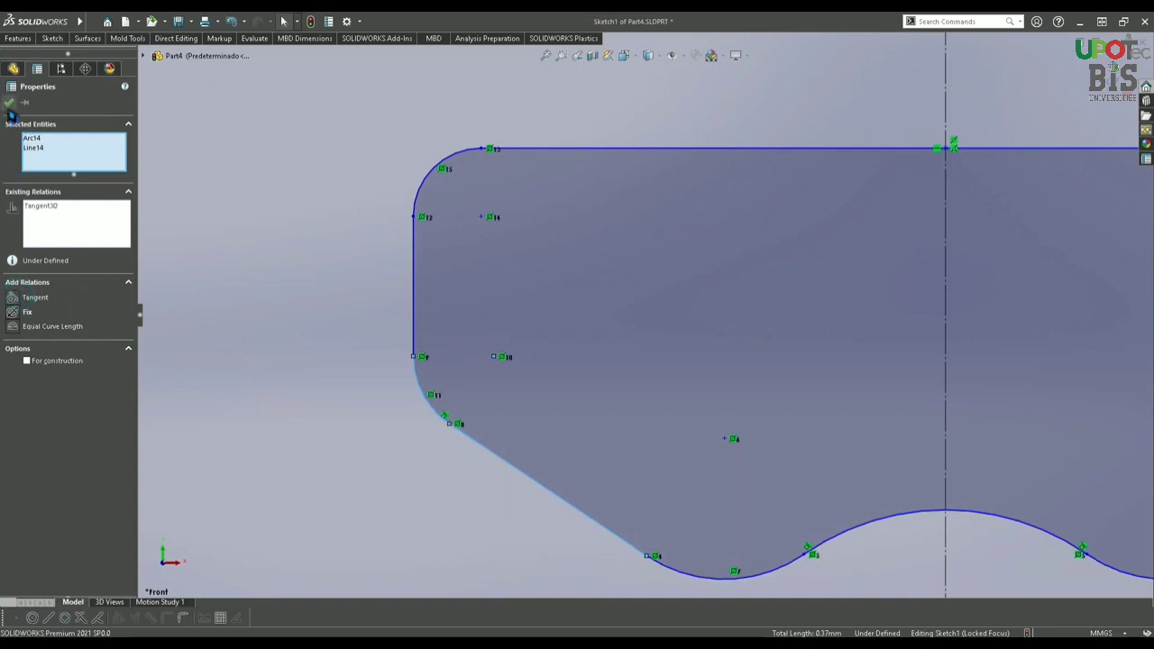
left_click(9, 103)
Dimension the distance between the profile's two vertical sides as 1.50 mm, placing the dimension above the square.
scroll(645, 318, "up", 5)
scroll(859, 364, "down", 2)
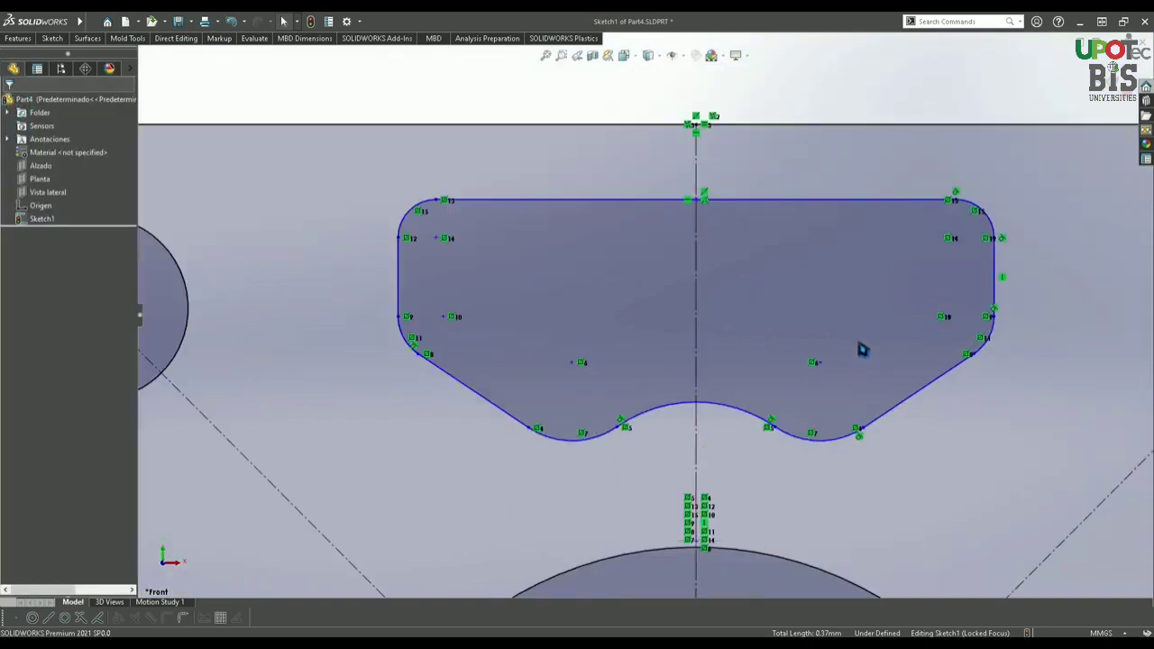
scroll(861, 349, "up", 2)
scroll(866, 331, "down", 3)
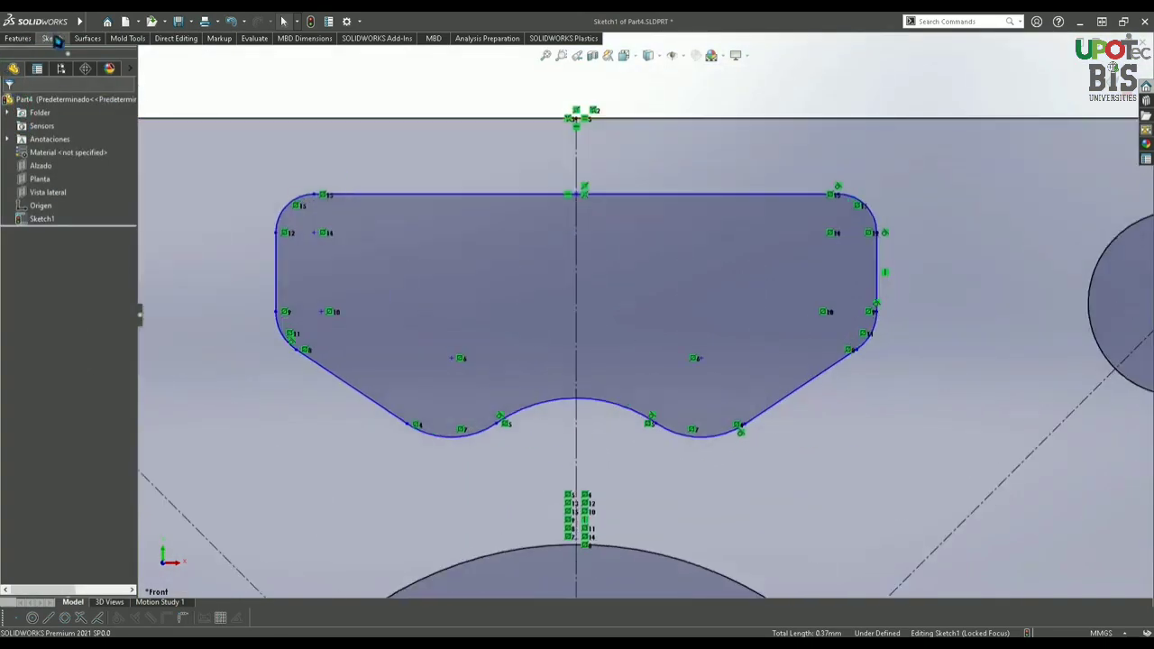
left_click(52, 38)
left_click(38, 68)
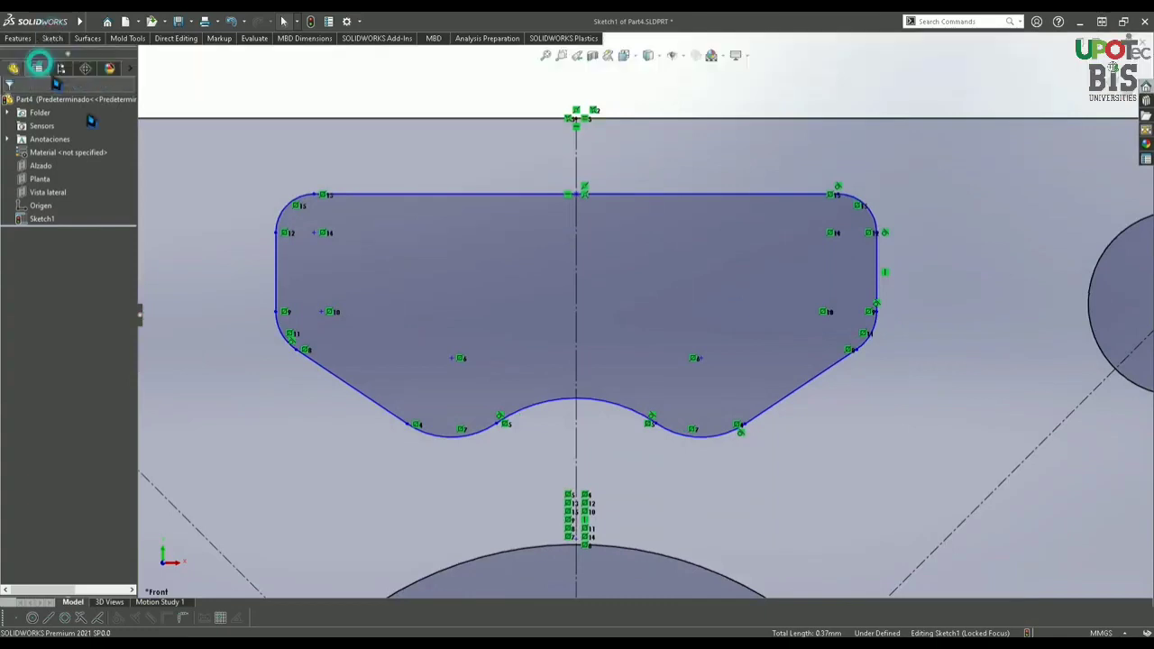
left_click(278, 266)
left_click(878, 261)
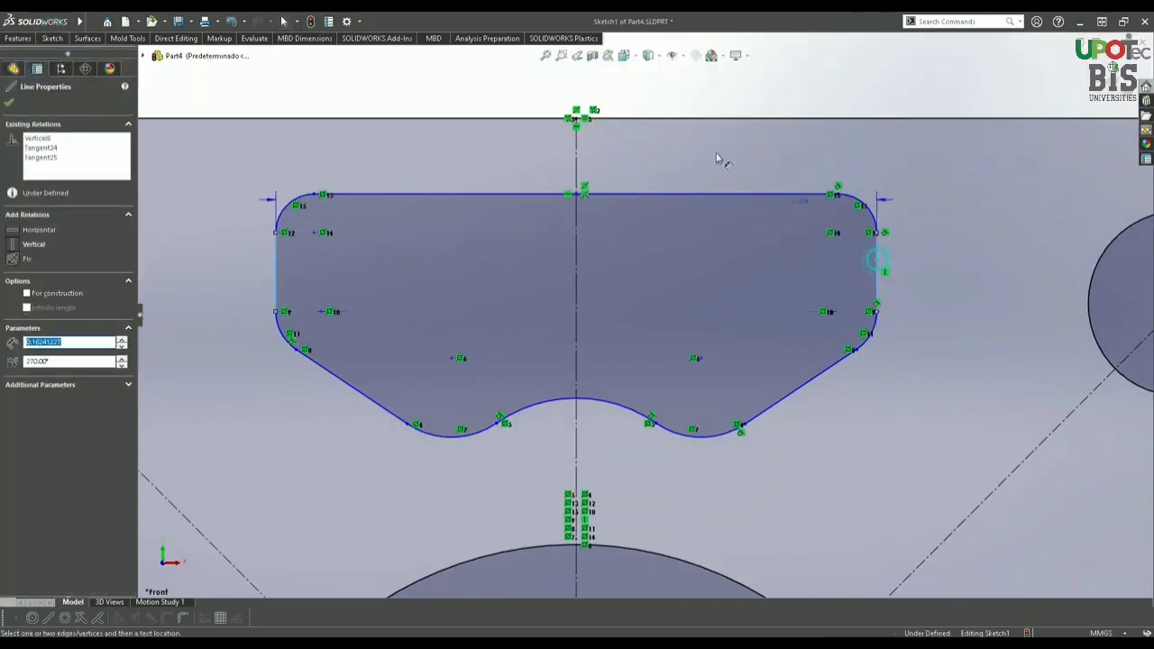
left_click(595, 83)
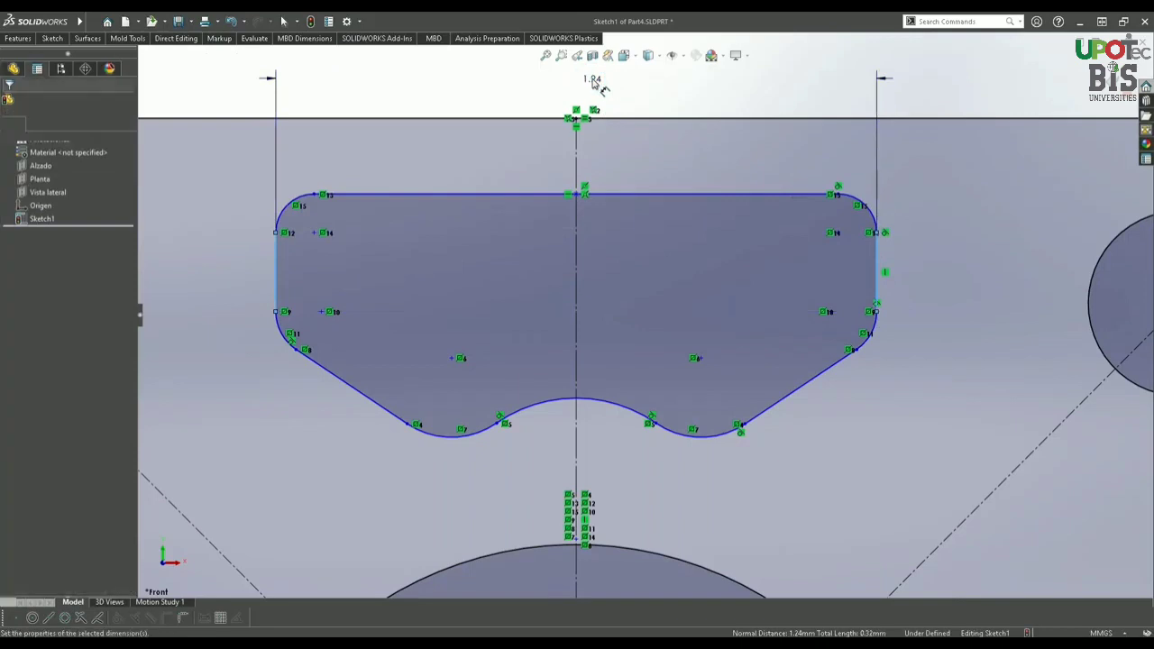
type("1.5")
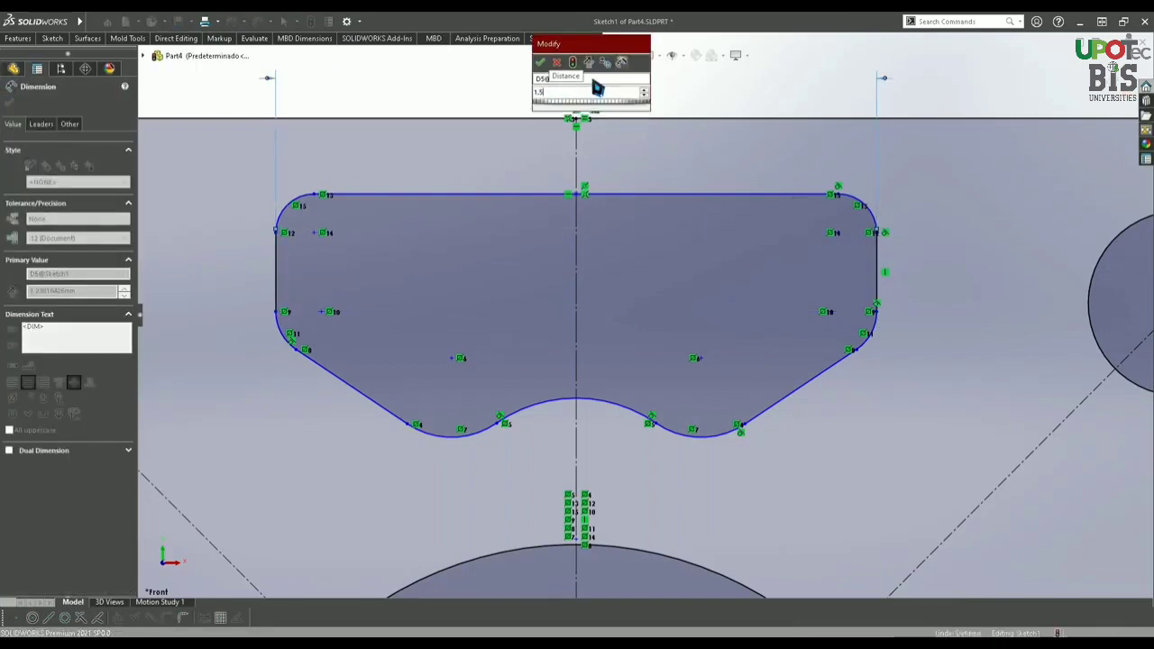
key("Return")
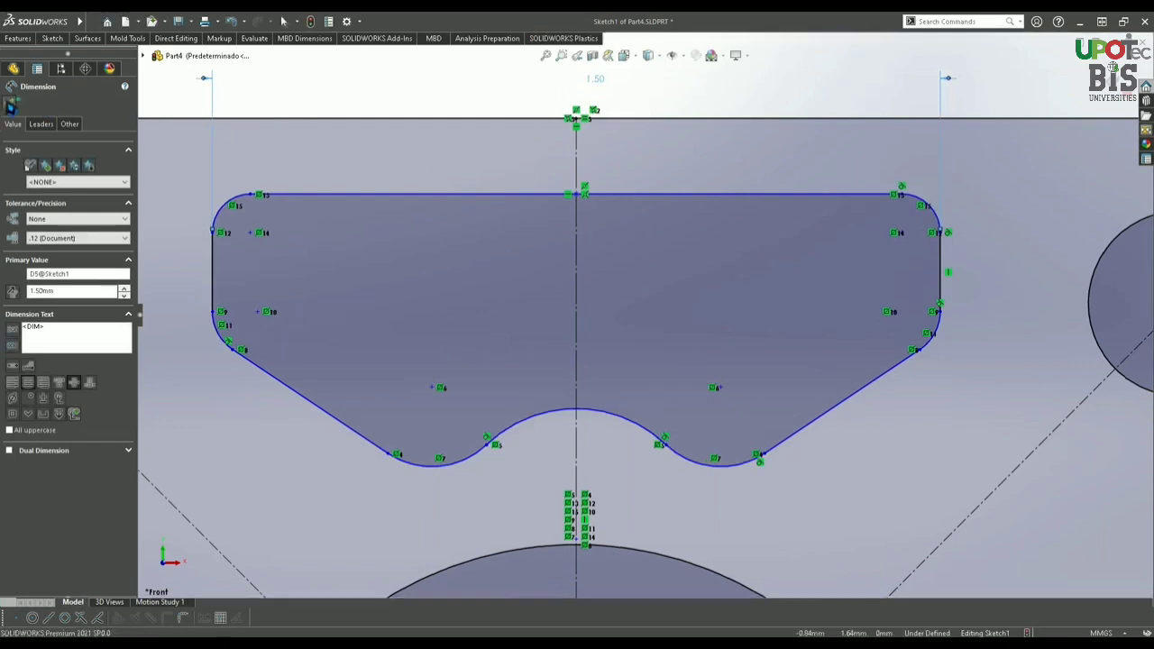
left_click(11, 104)
Add an Equal relation between the cutout profile's six convex corner arcs: two upper, two side and two lower.
scroll(262, 168, "down", 2)
left_click(339, 158)
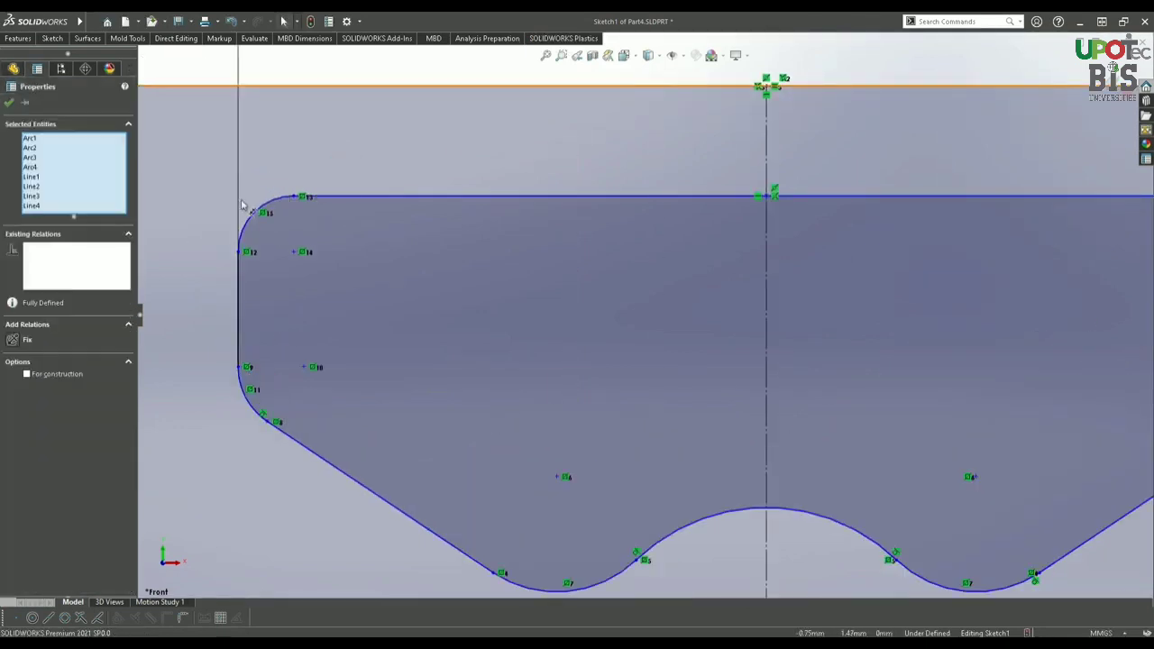
left_click(13, 106)
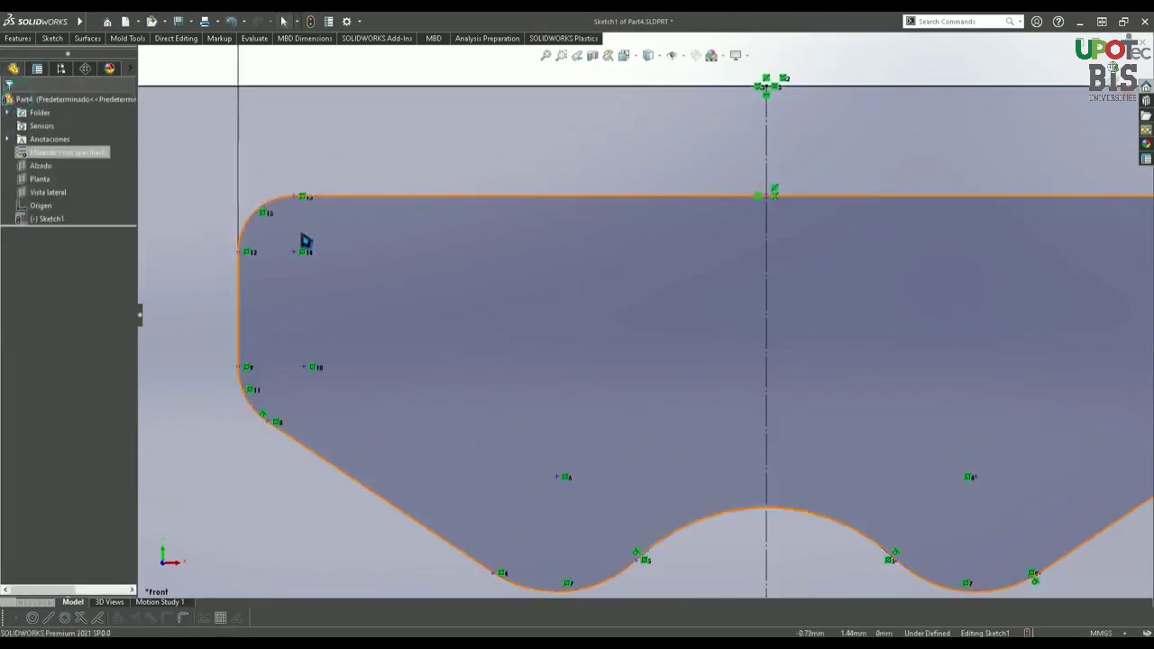
left_click(262, 212)
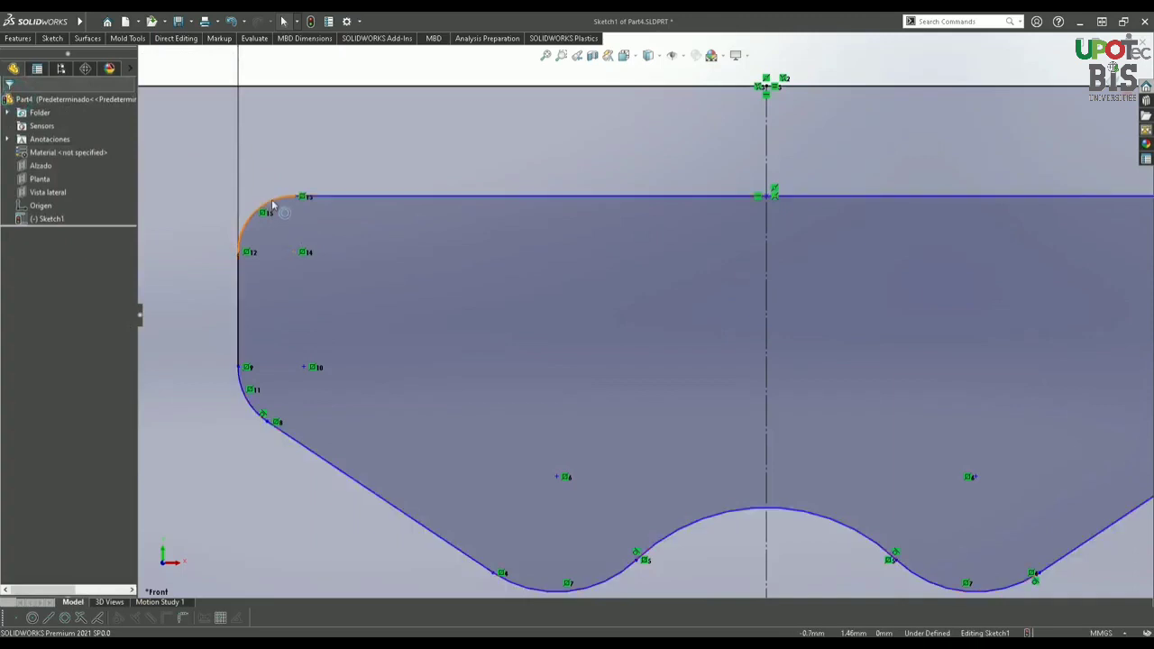
left_click(253, 401, "ctrl")
scroll(578, 501, "up", 3)
scroll(586, 505, "down", 3)
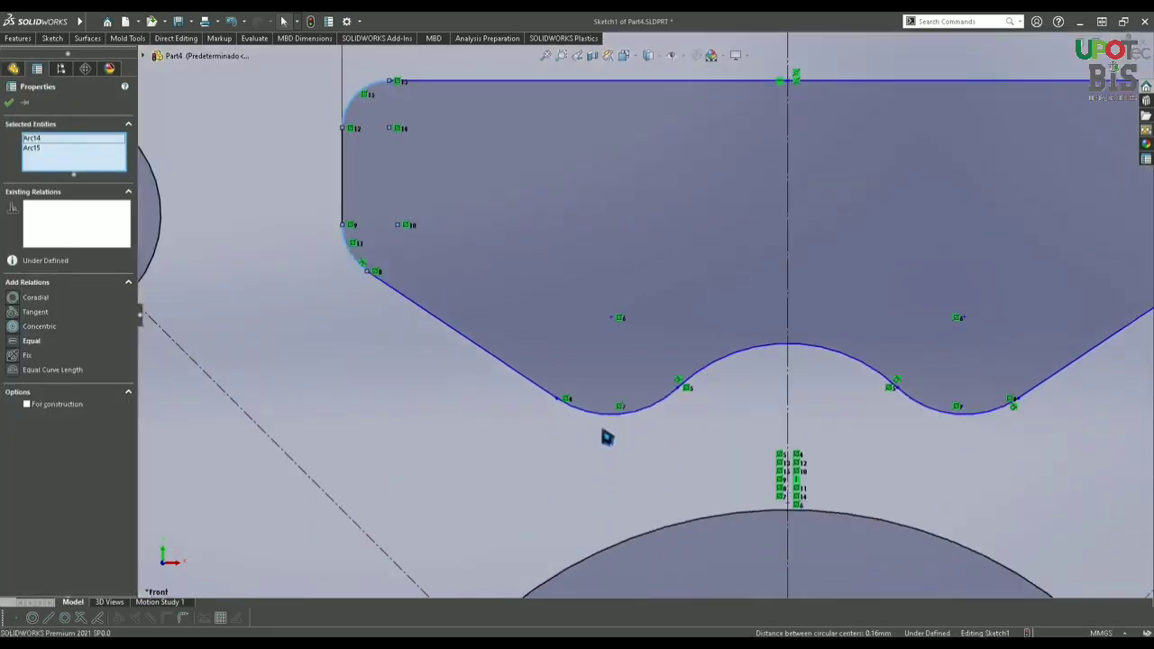
left_click(642, 415, "ctrl")
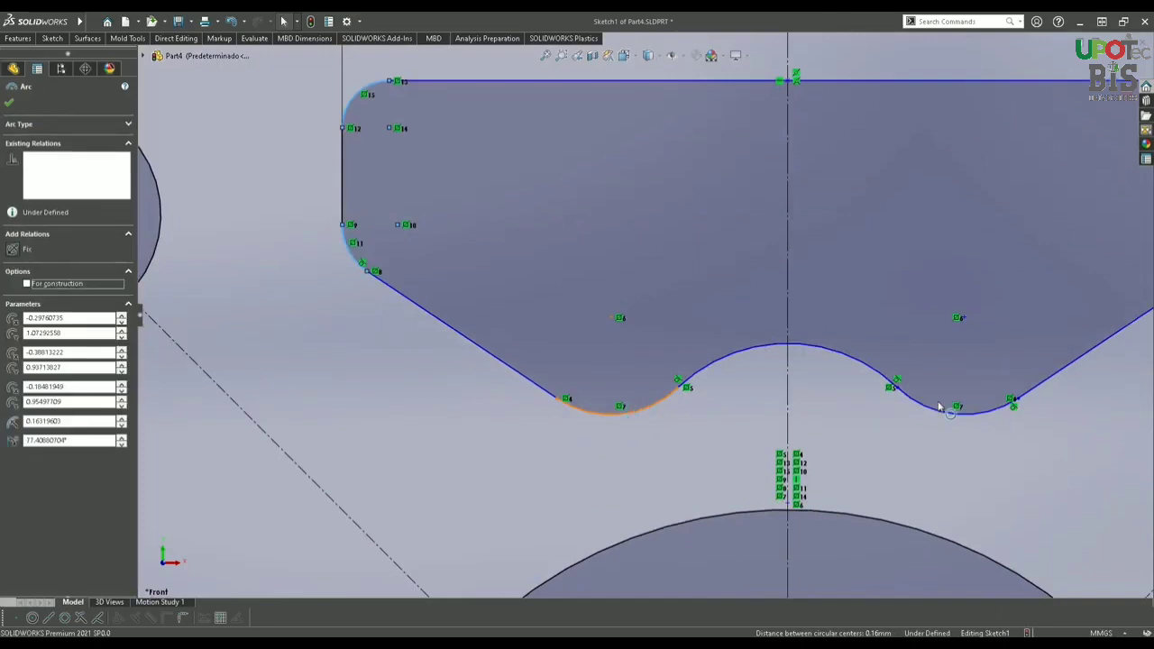
scroll(909, 382, "up", 3)
scroll(825, 348, "down", 3)
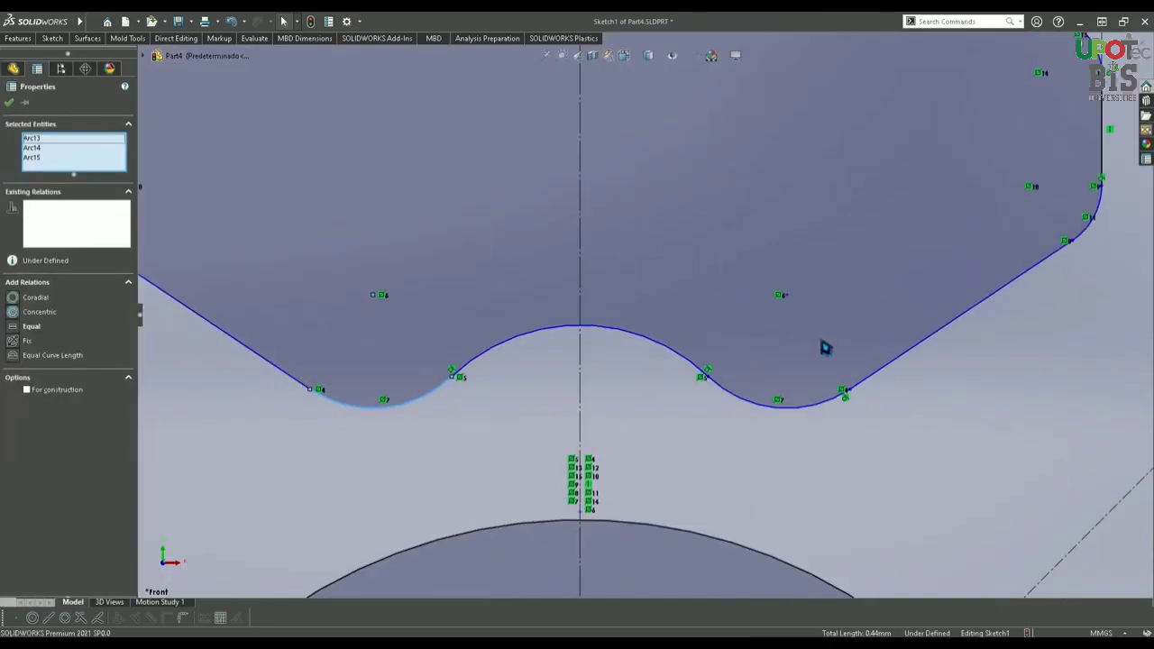
left_click(807, 413, "ctrl")
scroll(842, 265, "up", 3)
scroll(806, 253, "down", 3)
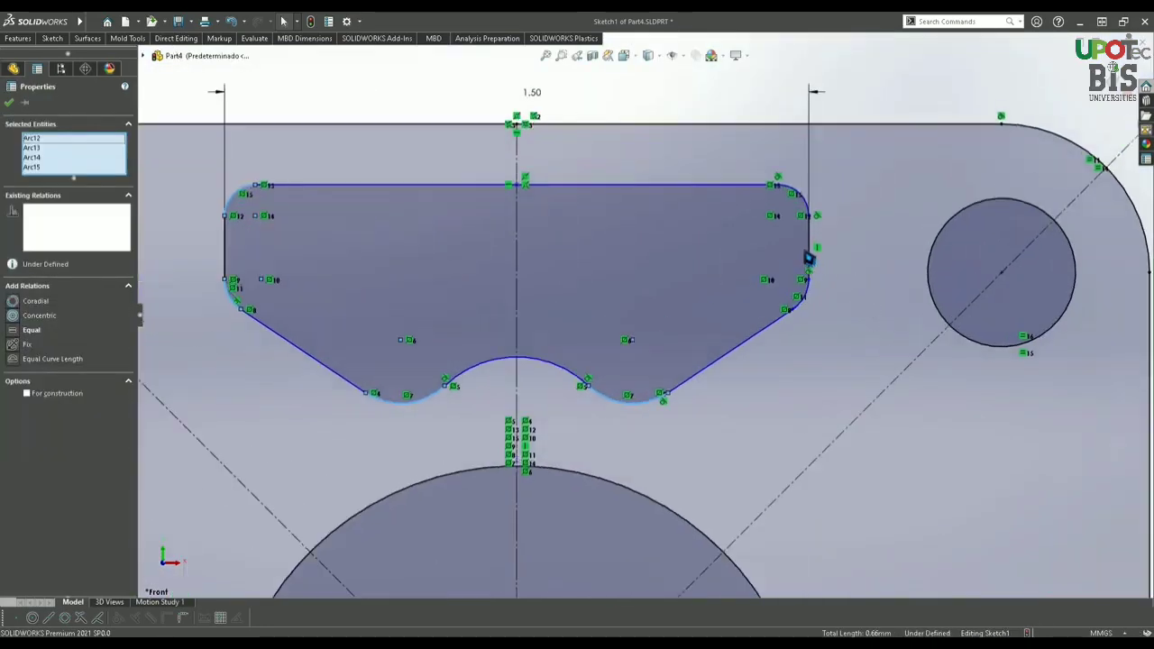
scroll(755, 336, "down", 3)
left_click(790, 323, "ctrl")
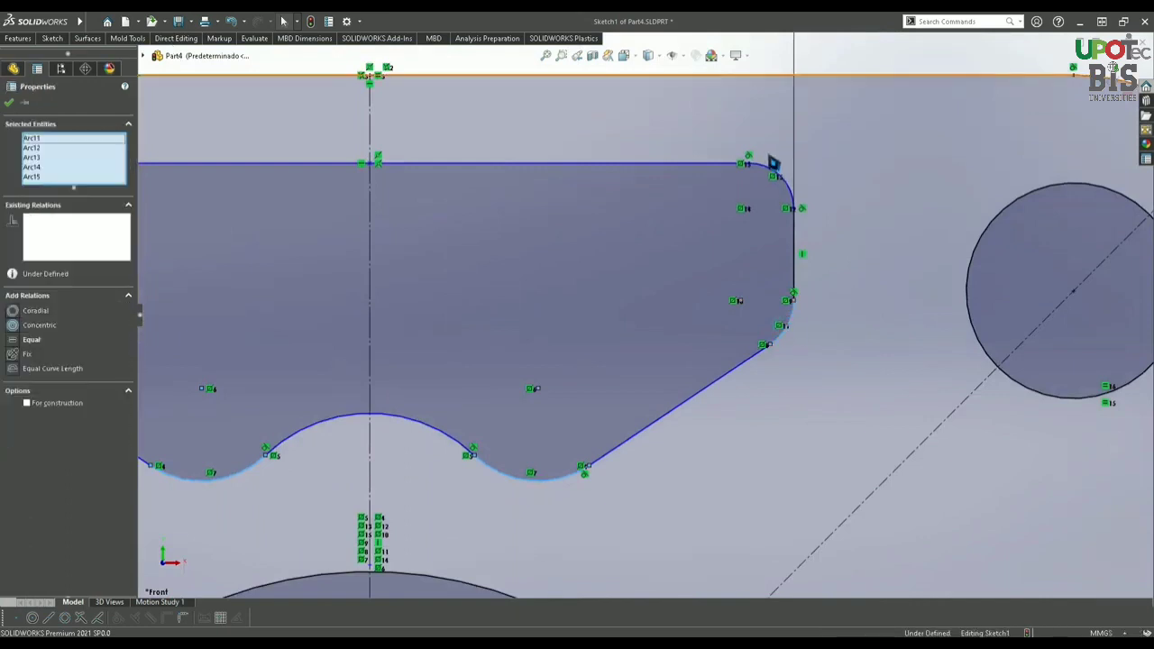
left_click(773, 173, "ctrl")
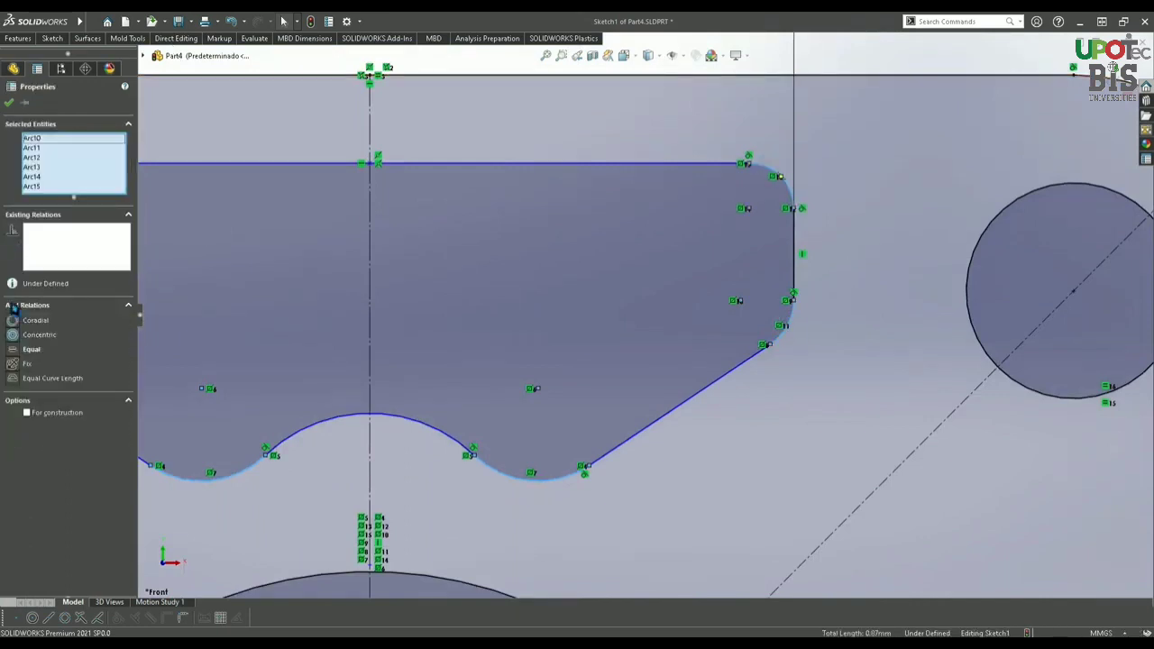
left_click(16, 349)
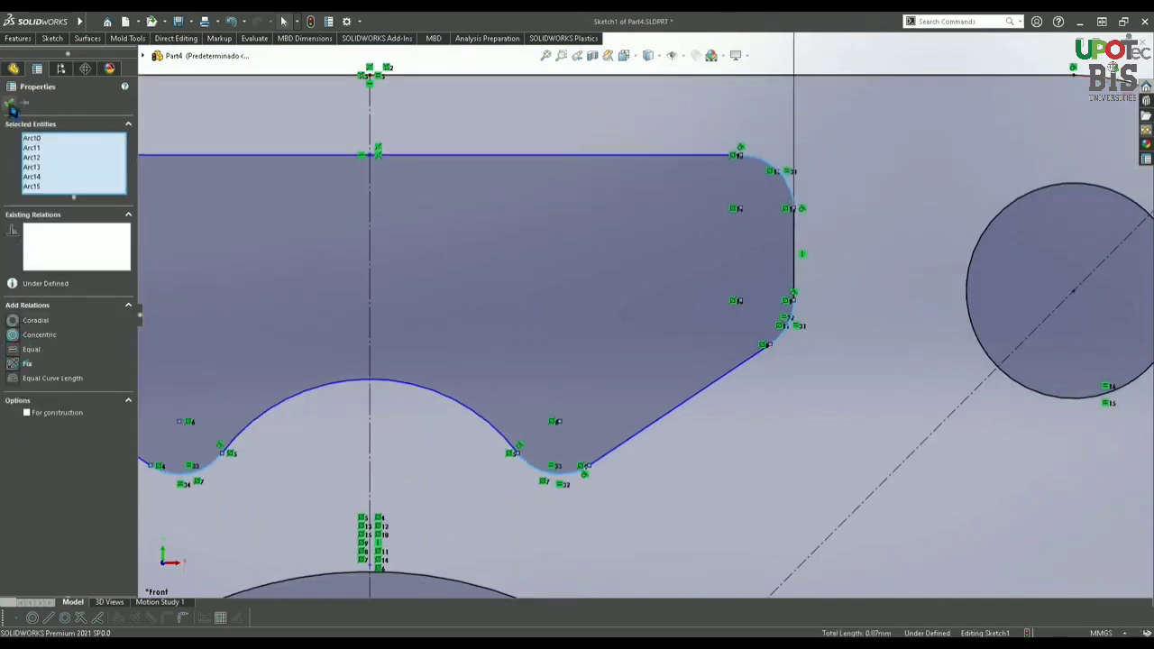
left_click(9, 101)
Dimension the radius of the cutout profile's upper-right corner arc as 0.13 mm, placing the dimension above and outside the square.
scroll(415, 296, "up", 2)
scroll(511, 222, "up", 2)
scroll(474, 189, "down", 3)
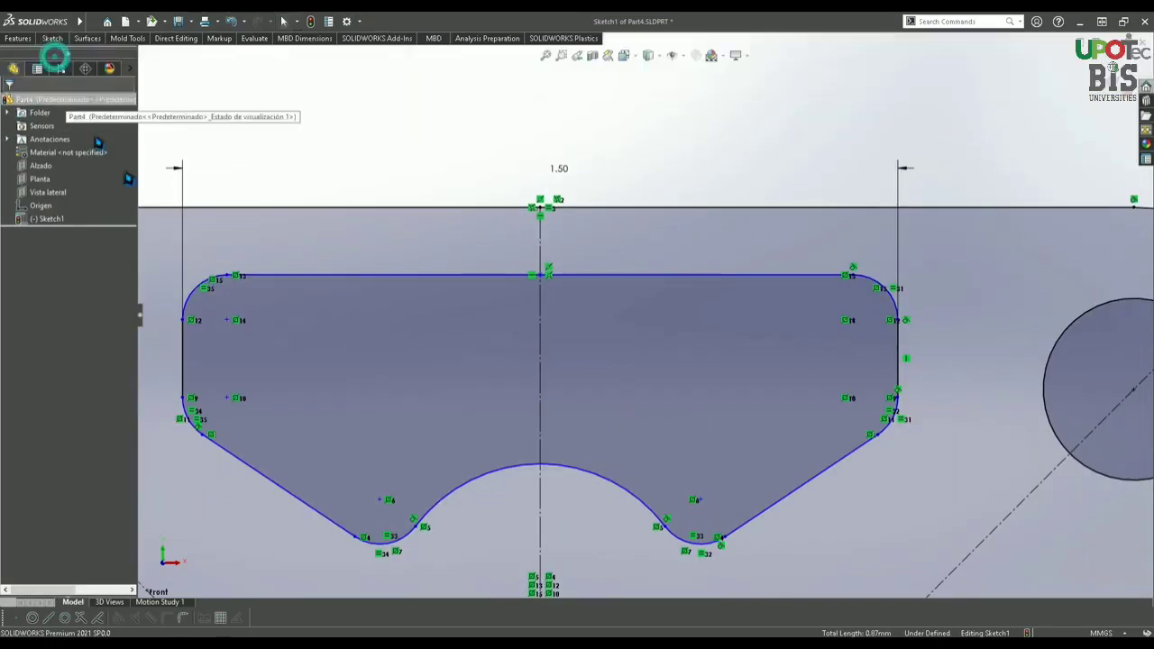
left_click(888, 280)
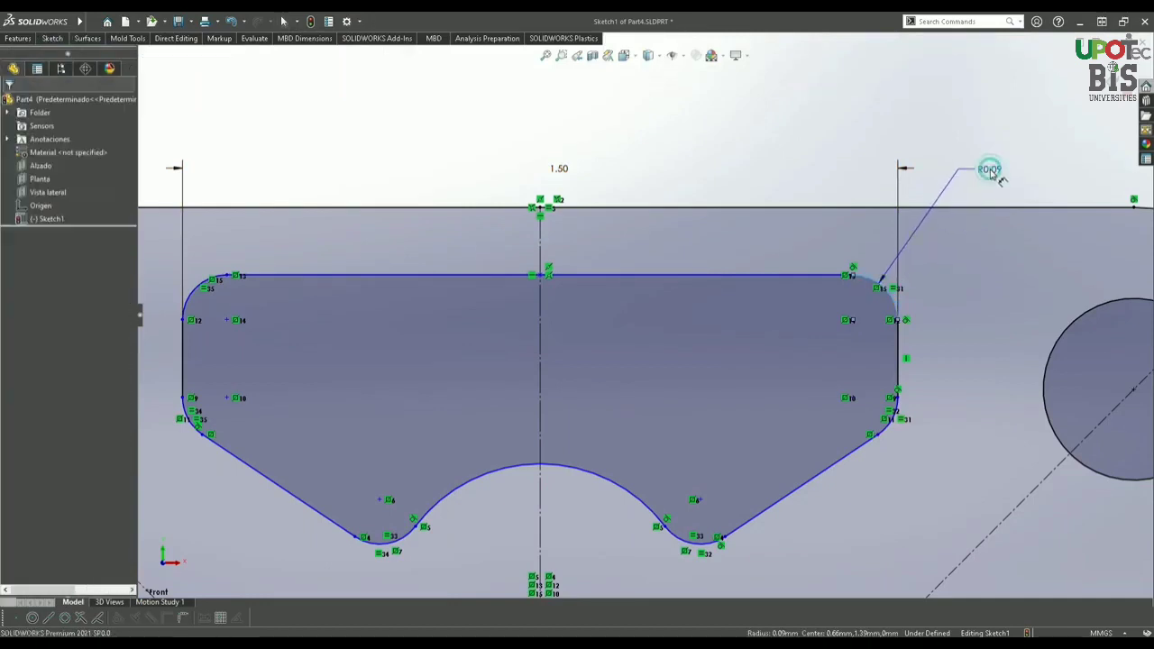
left_click(992, 174)
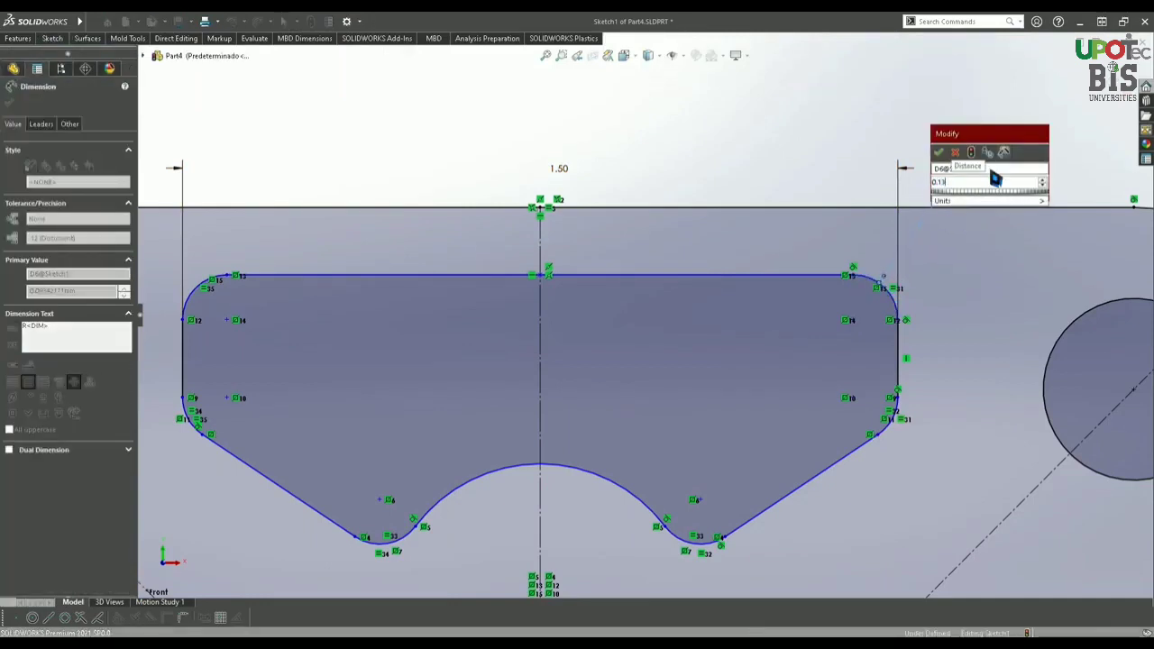
key("Return")
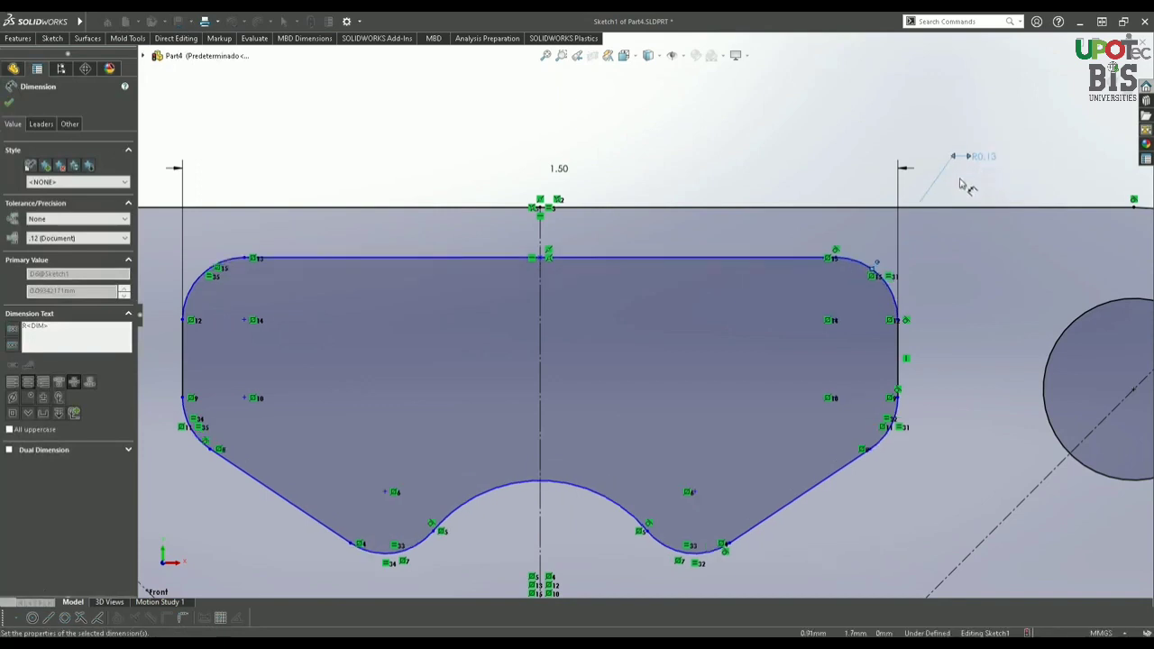
left_click(10, 104)
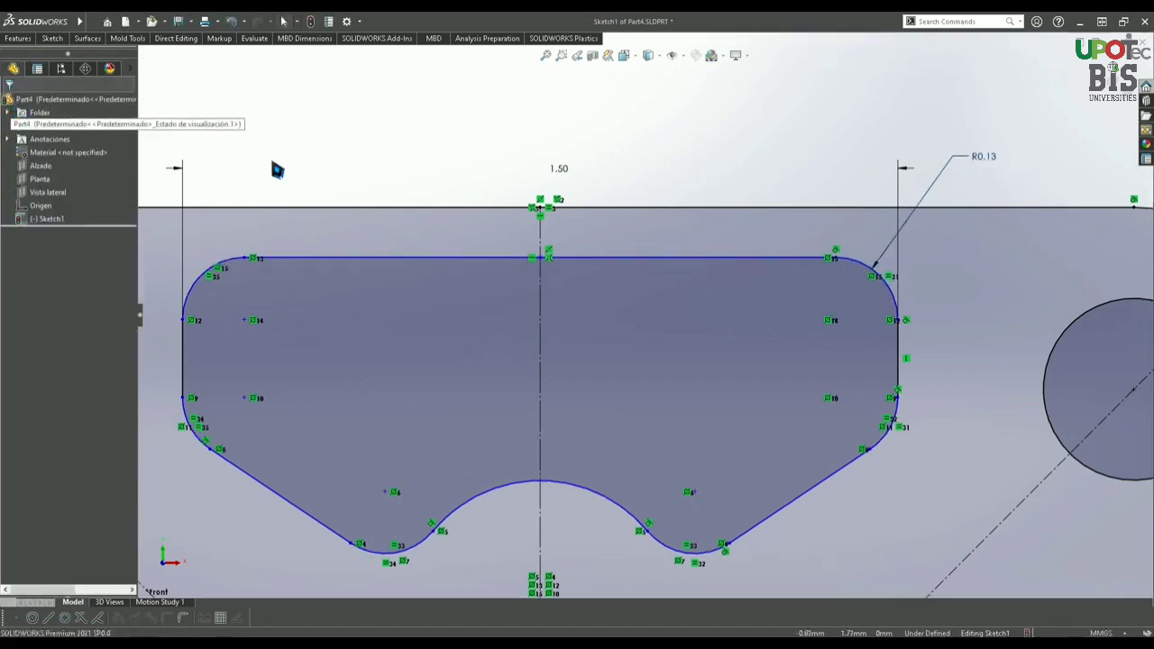
Add a Concentric relation between the cutout profile's lower bridging arc and the central circle.
scroll(510, 503, "down", 4)
scroll(691, 415, "up", 5)
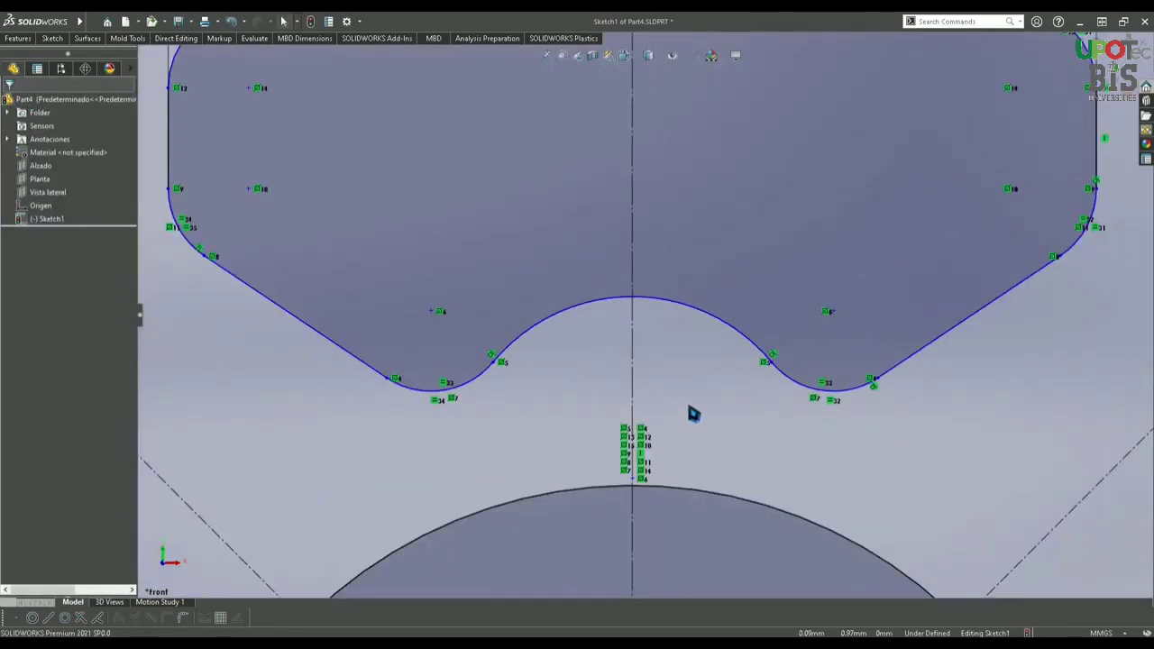
left_click(683, 318)
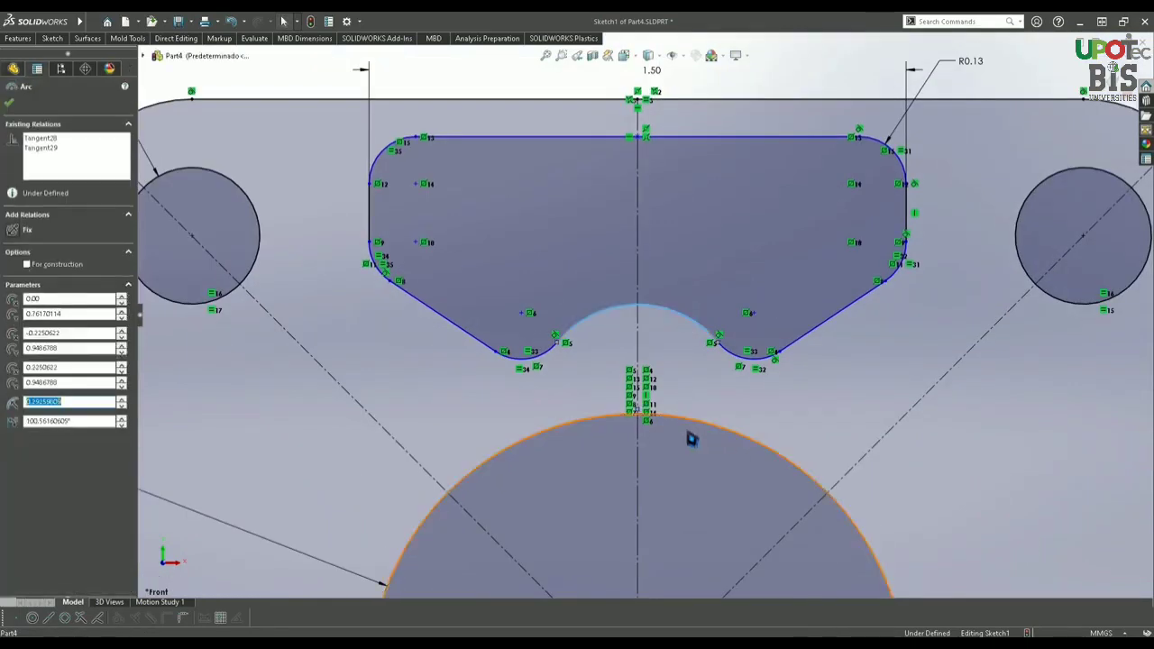
left_click(692, 425, "ctrl")
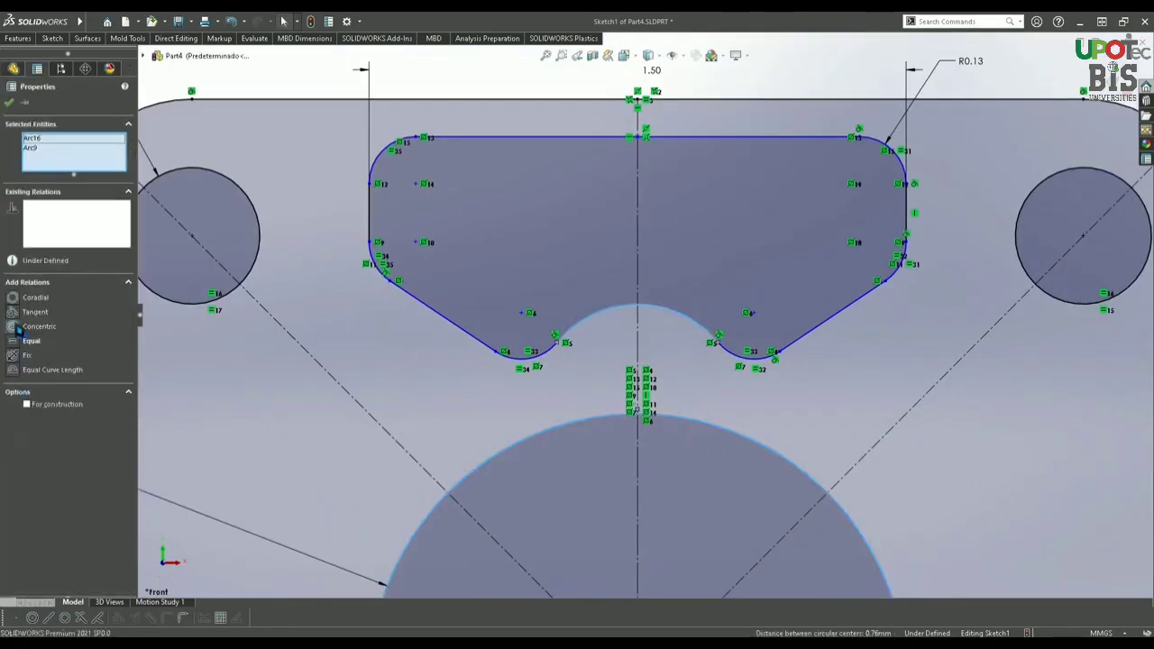
left_click(14, 329)
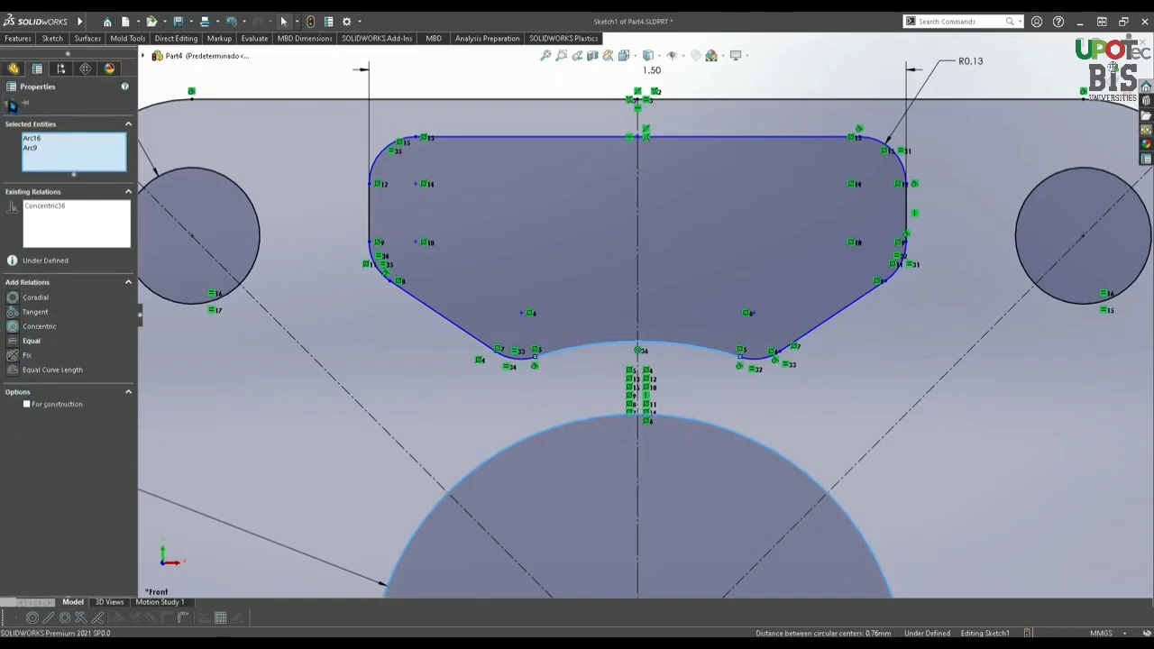
left_click(12, 105)
Dimension the radius of the cutout profile's lower bridging arc as 1.00 mm, placing the dimension above the square.
left_click(51, 38)
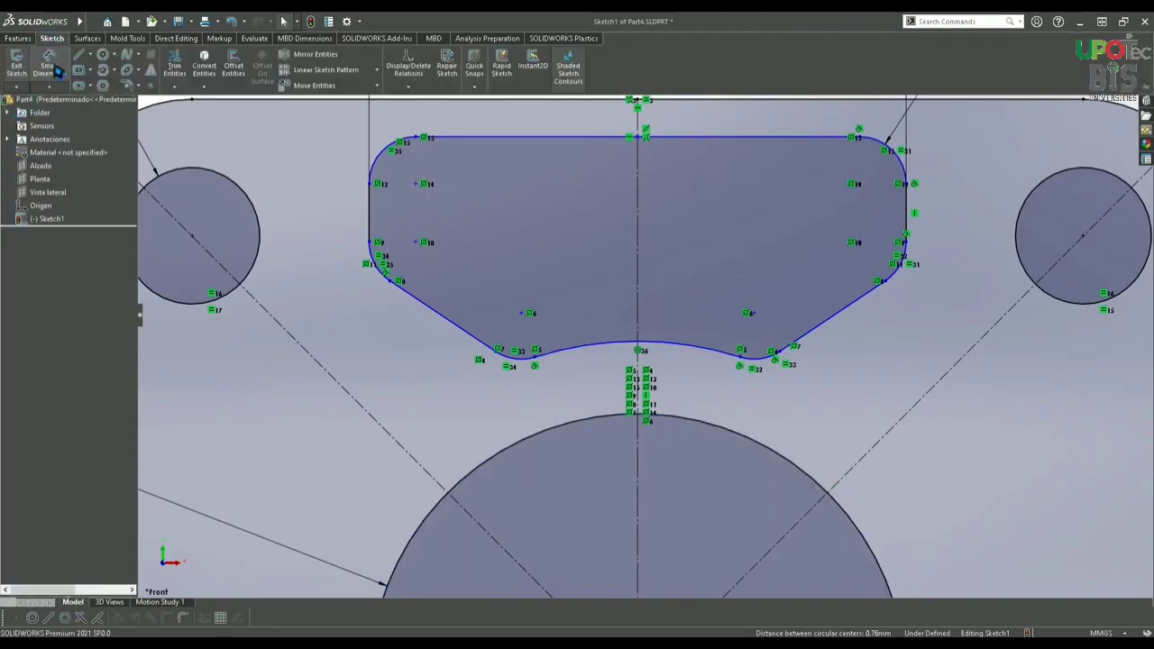
left_click(56, 71)
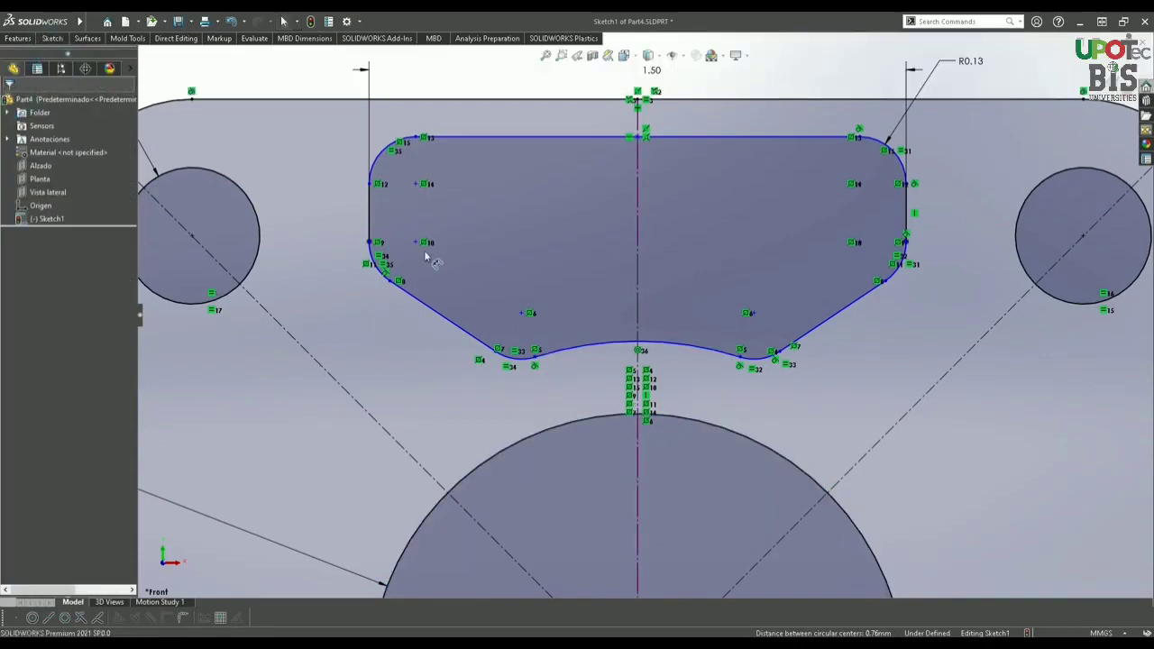
left_click(572, 351)
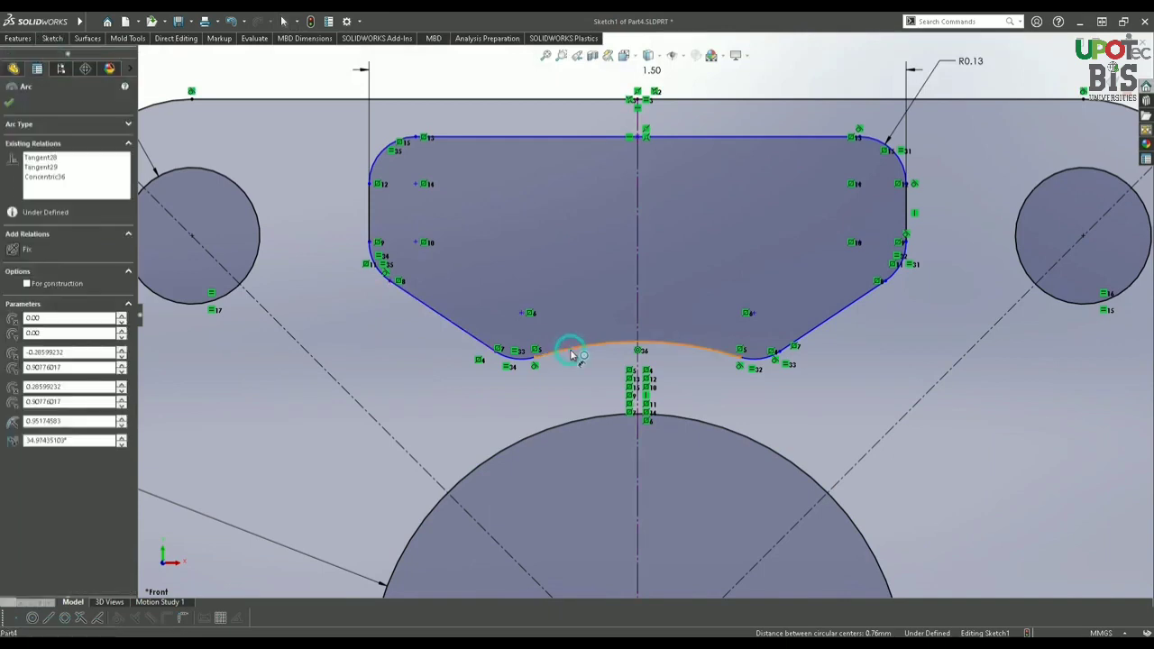
key("z")
key("z")
left_click(490, 177)
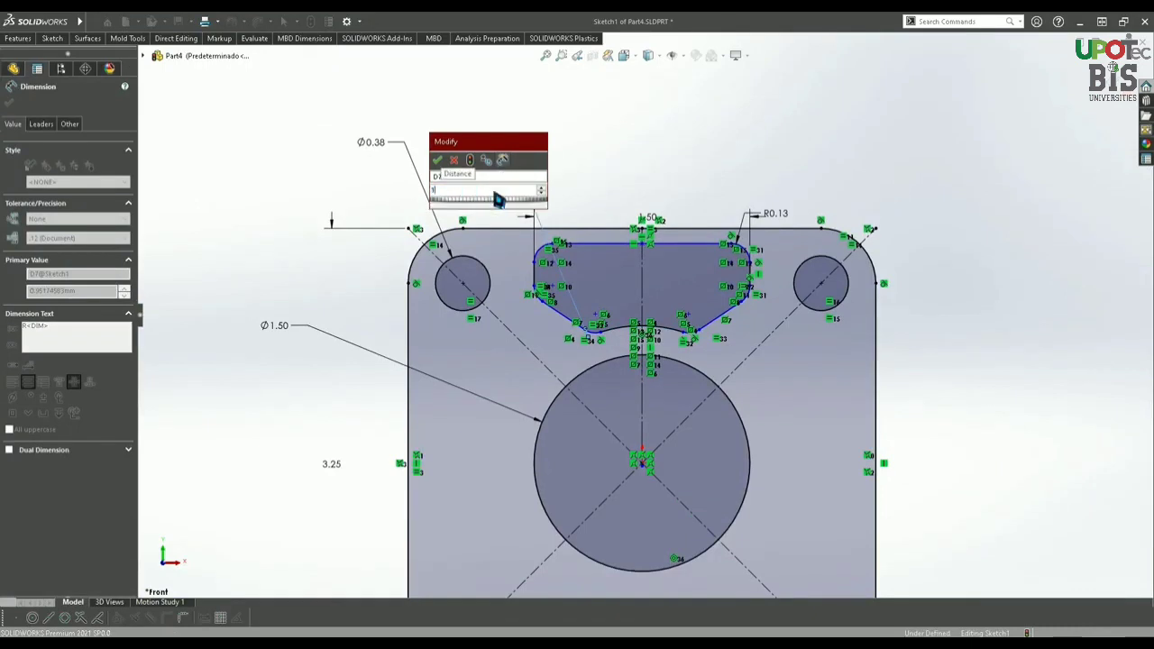
key("Return")
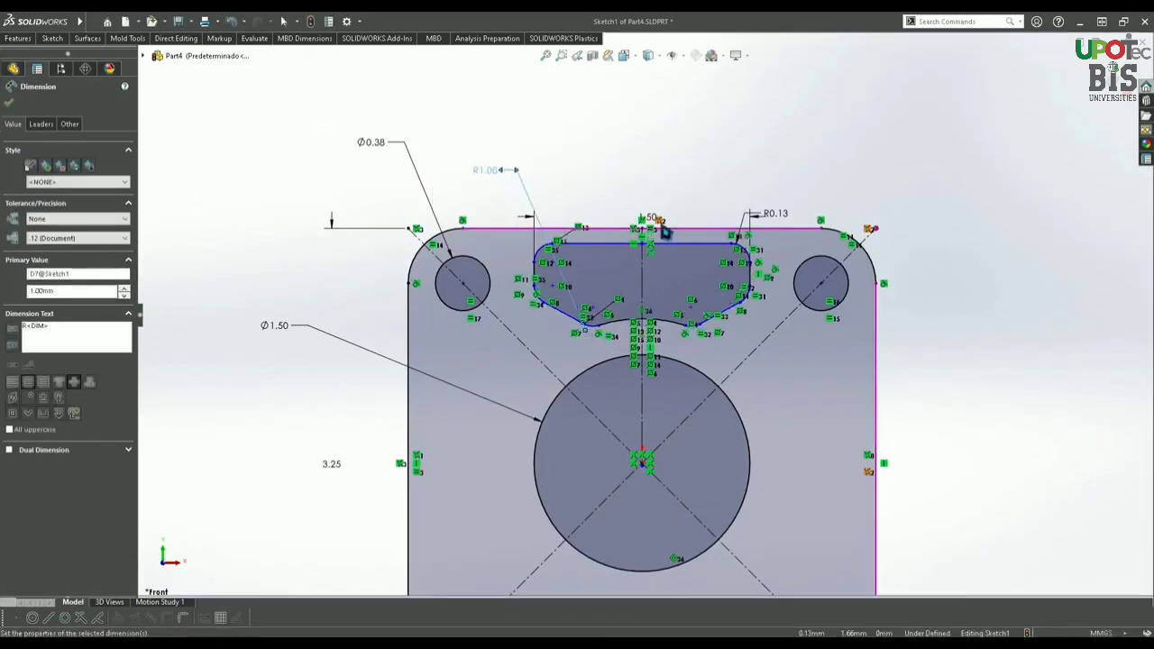
Dimension the distance between the cutout profile's top line and the square's top edge as 0.25 mm.
scroll(662, 221, "down", 4)
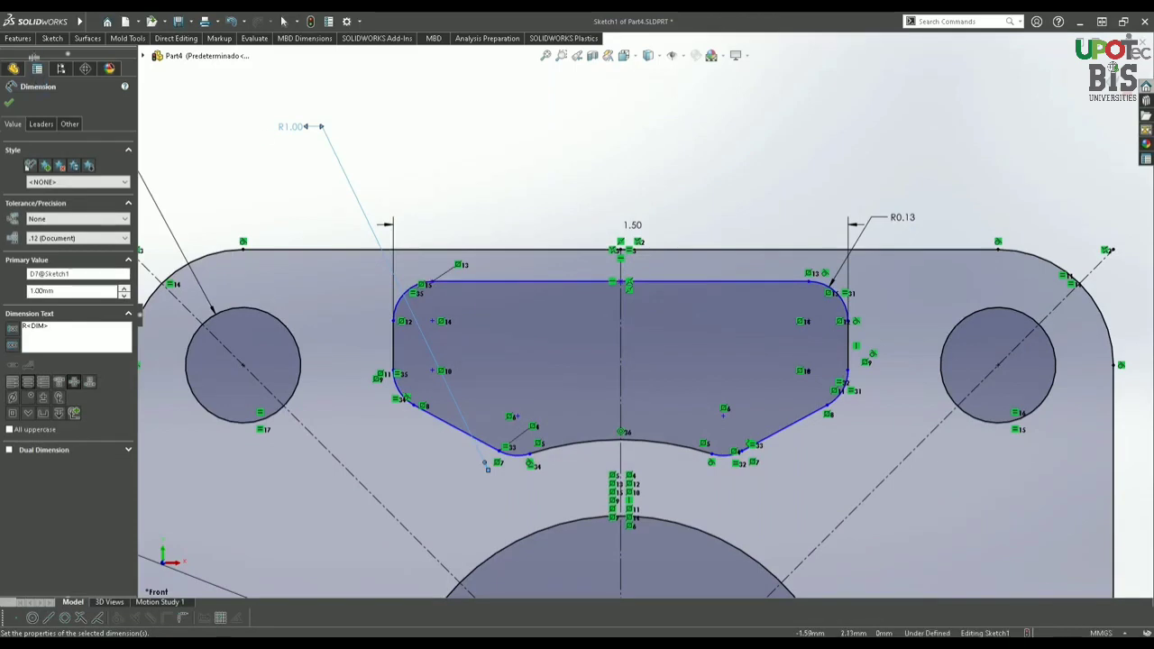
left_click(51, 38)
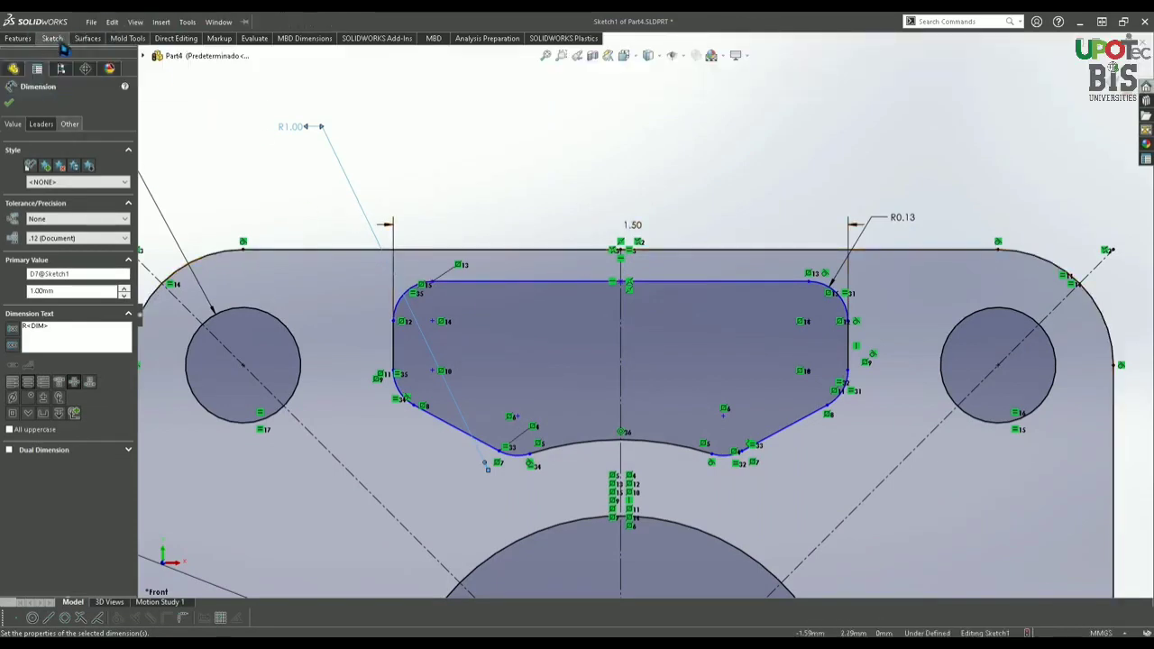
left_click(56, 39)
left_click(51, 69)
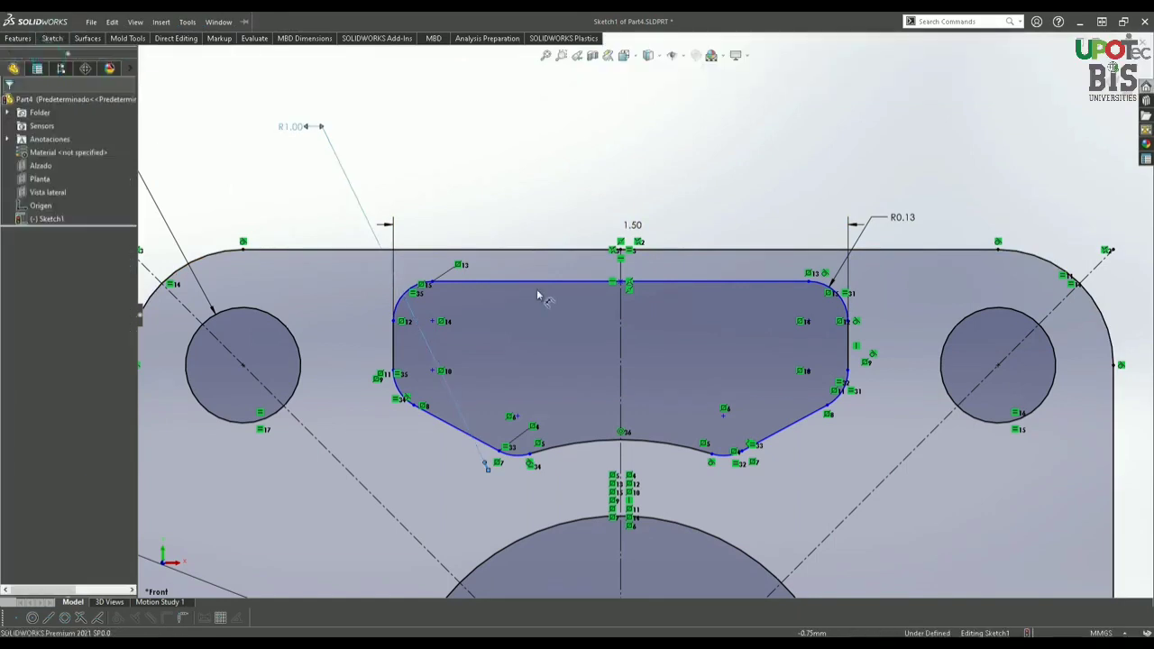
left_click(552, 282)
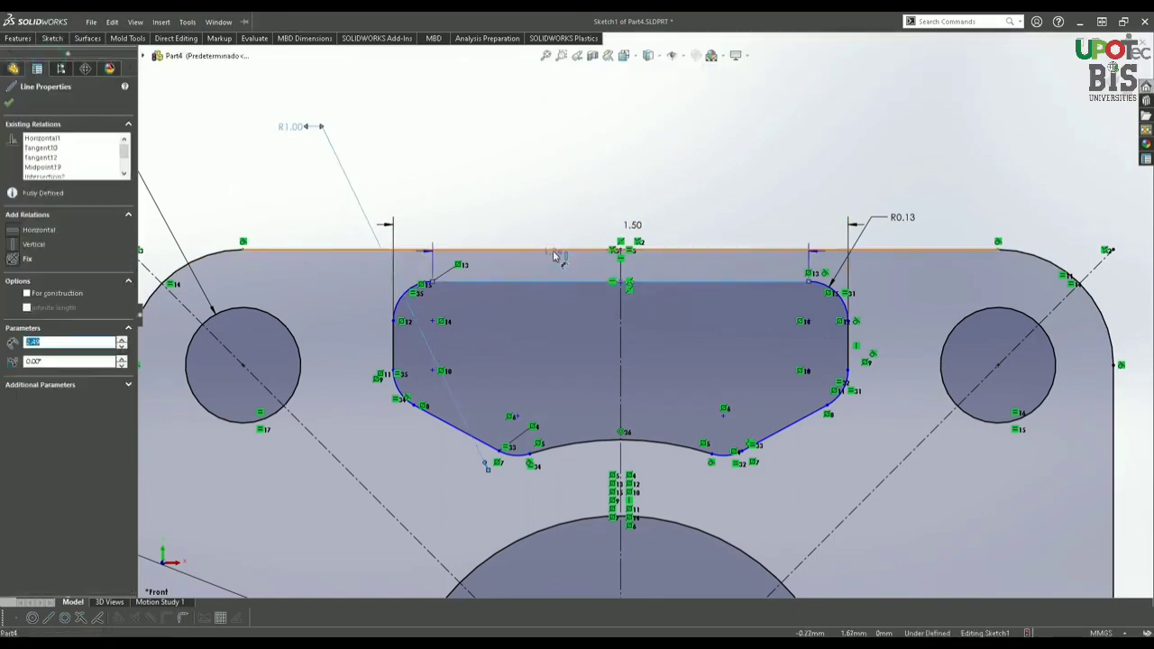
left_click(557, 250)
left_click(559, 270)
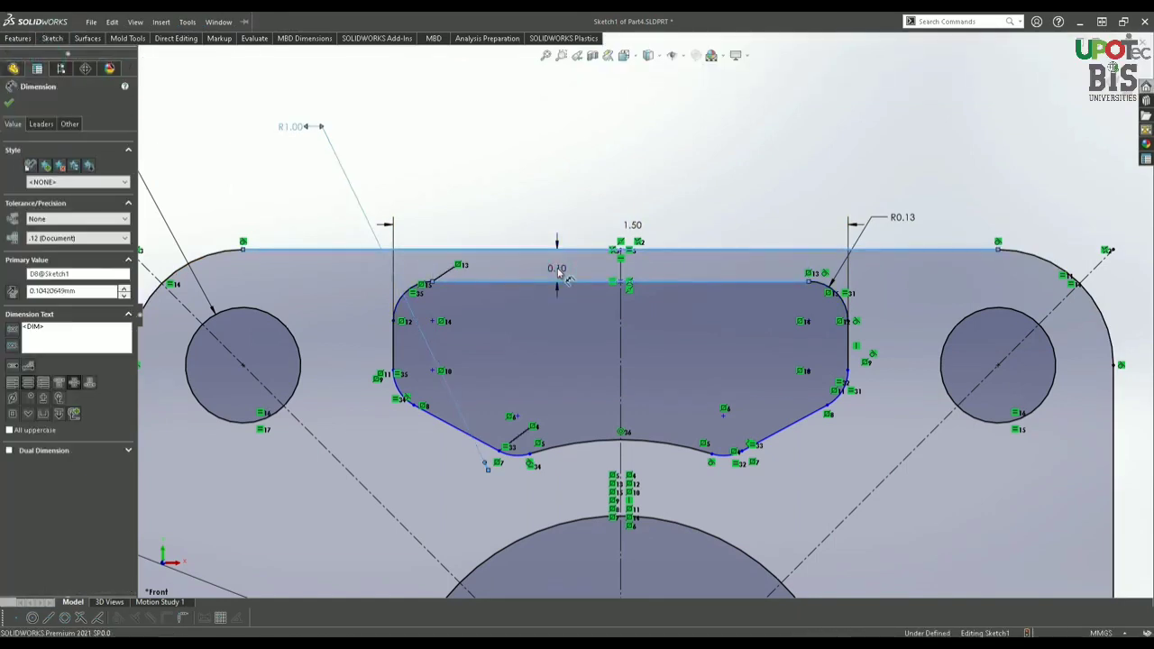
type("0.2")
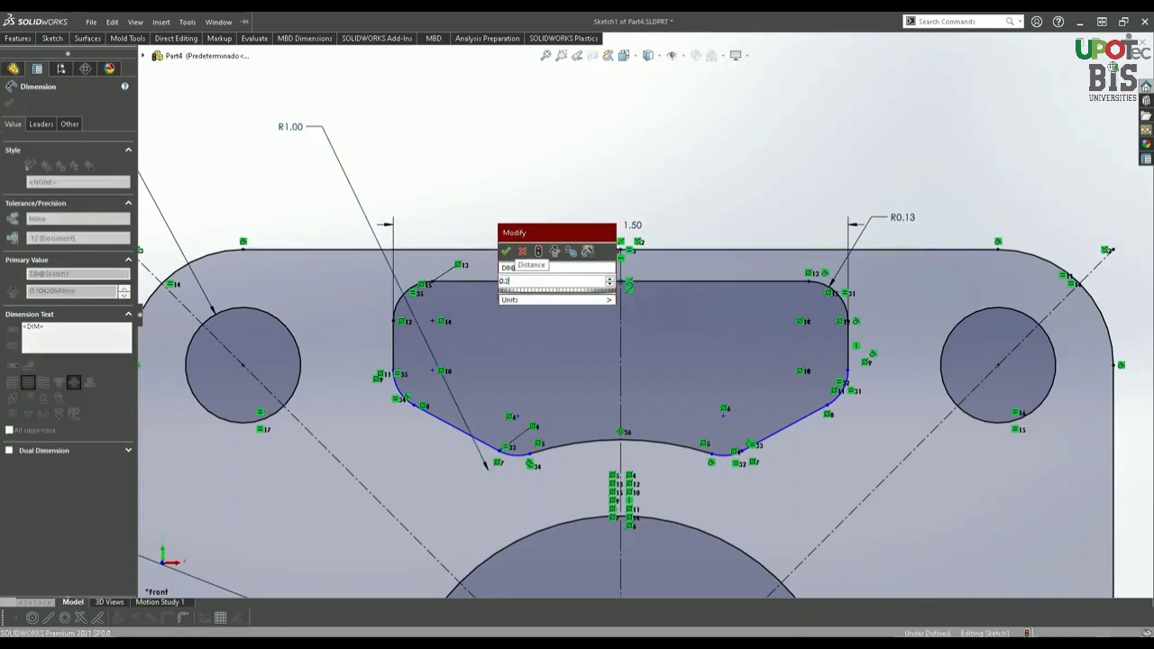
type("5")
key("Return")
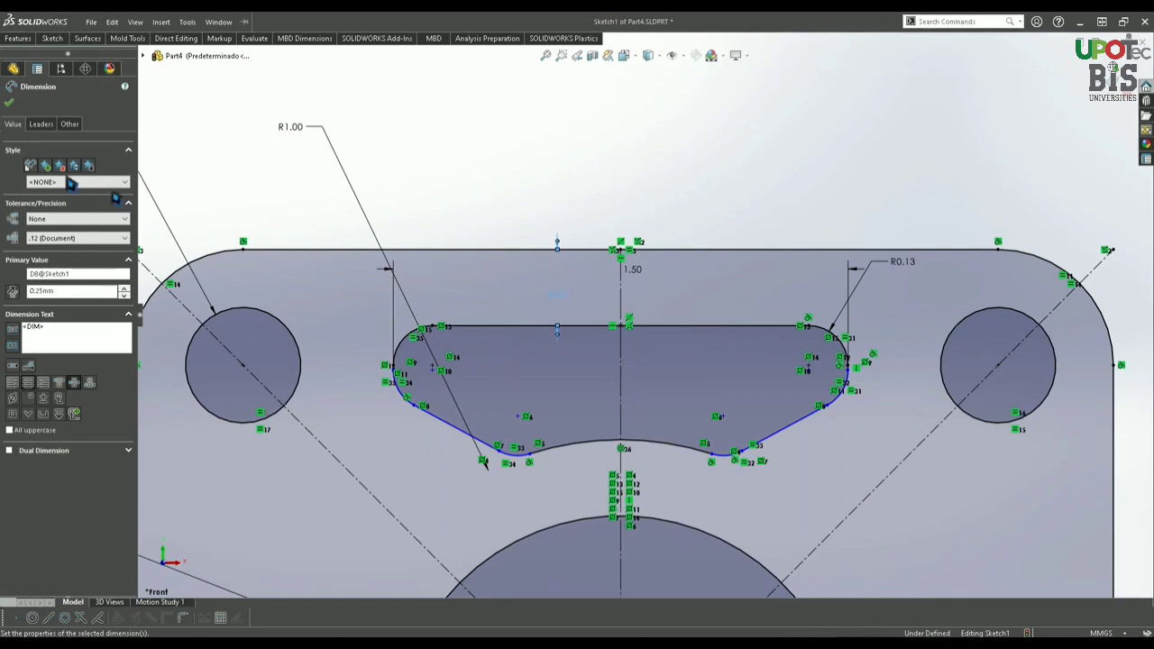
left_click(15, 109)
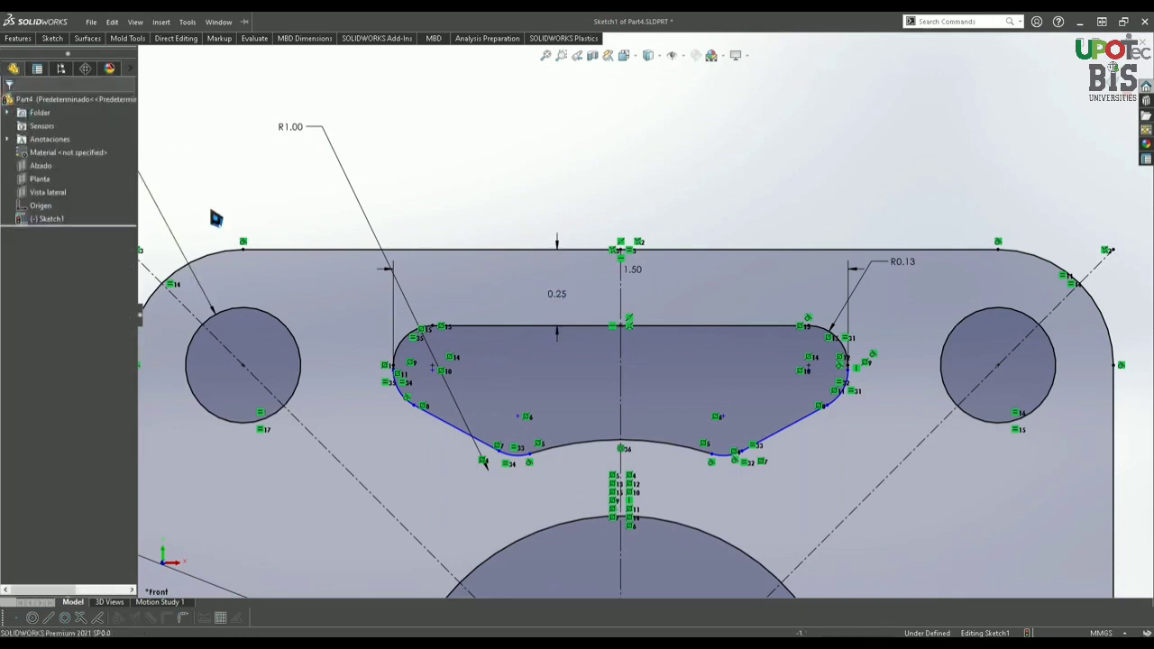
Set up a sketch Circular Pattern of 4 equally spaced instances over 360 degrees about the central circle's centre point.
scroll(588, 418, "up", 5)
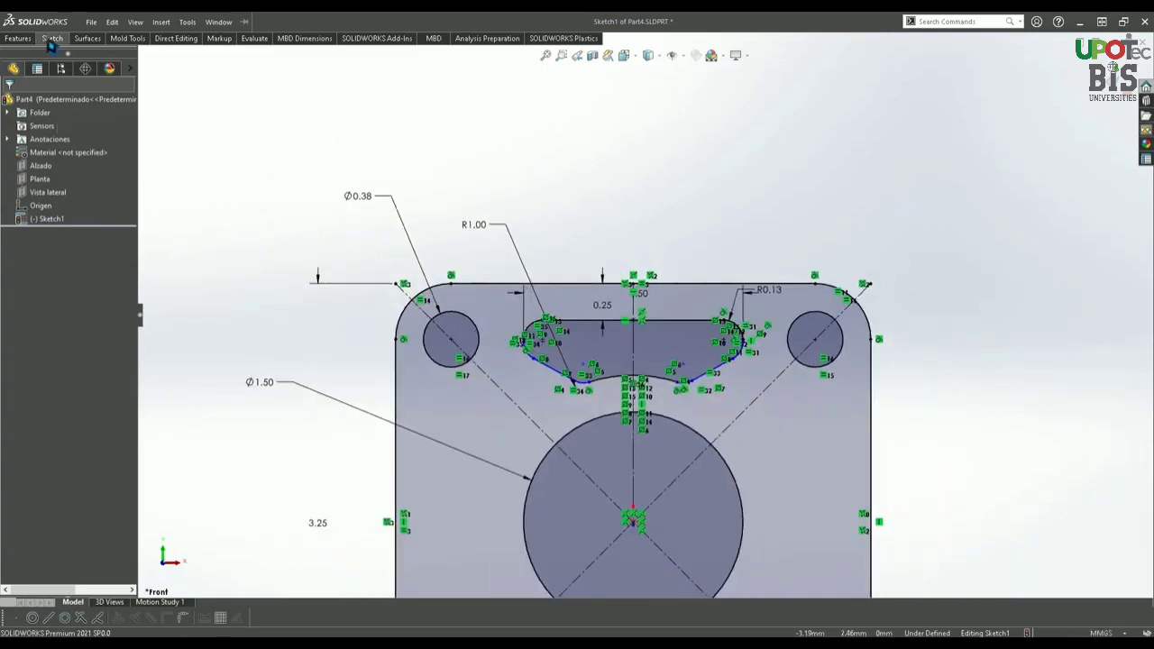
left_click(50, 40)
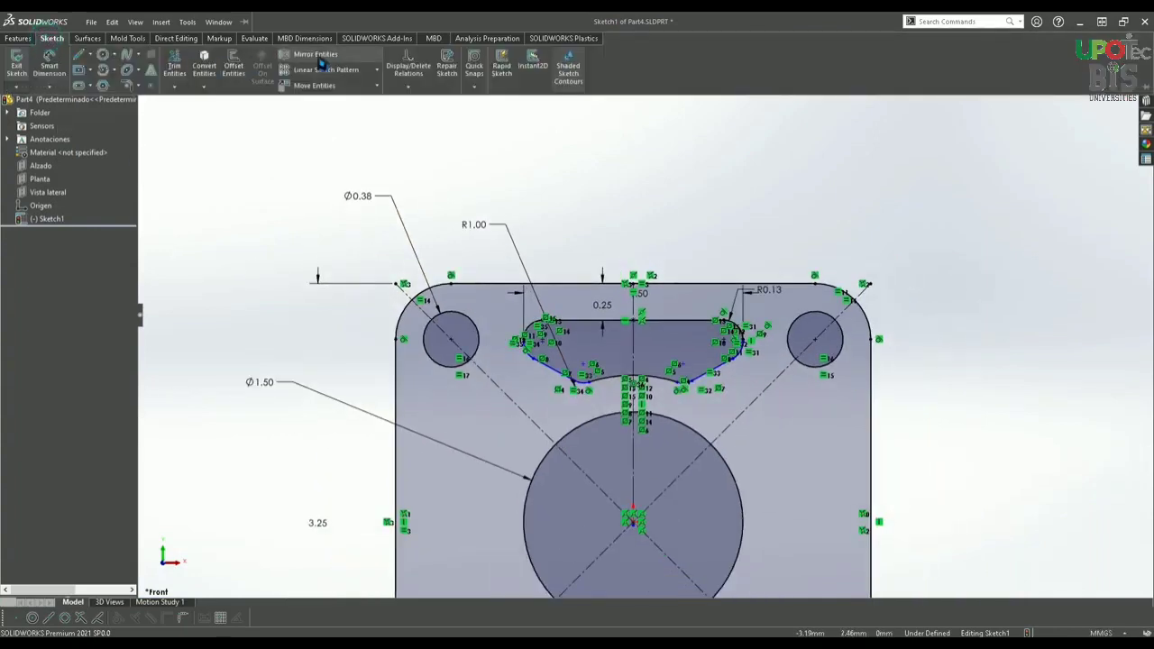
left_click(377, 71)
left_click(366, 101)
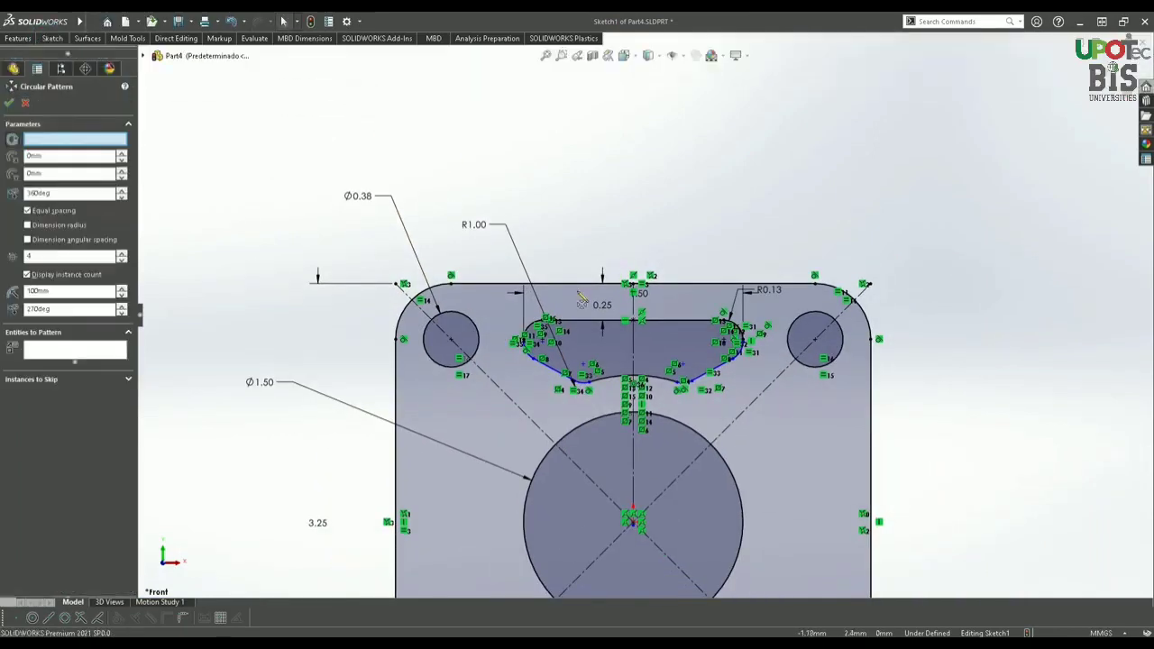
scroll(646, 352, "up", 3)
scroll(646, 352, "down", 5)
scroll(646, 351, "down", 2)
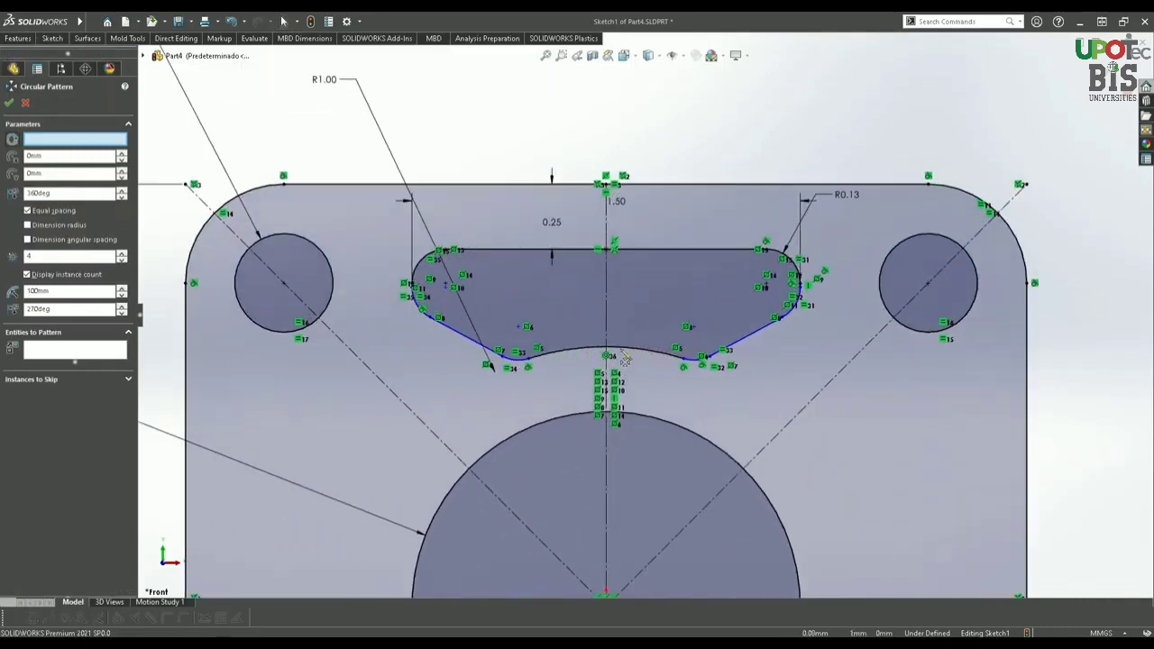
scroll(629, 487, "up", 4)
left_click(624, 485)
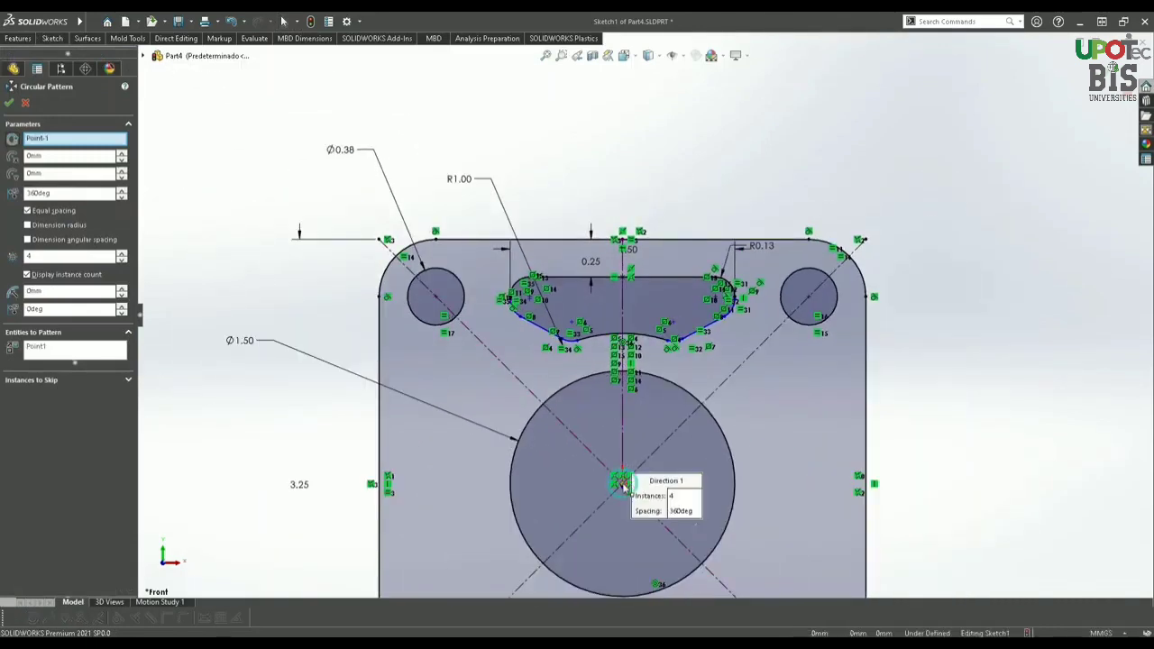
left_click(624, 485)
left_click(726, 446)
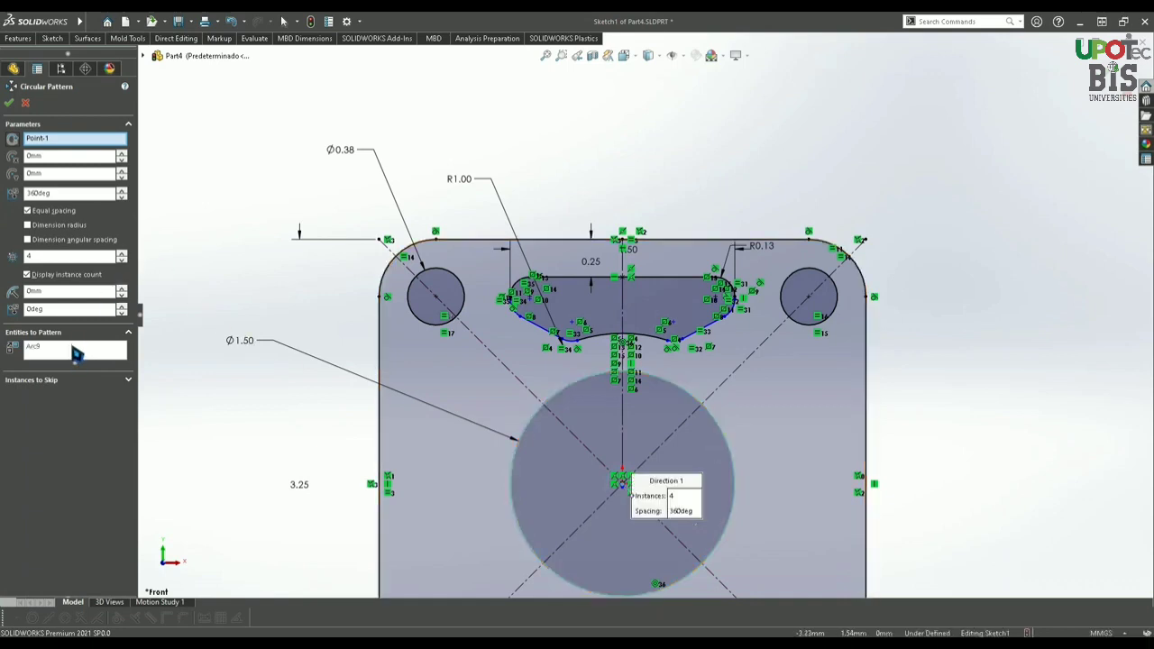
left_click(76, 355)
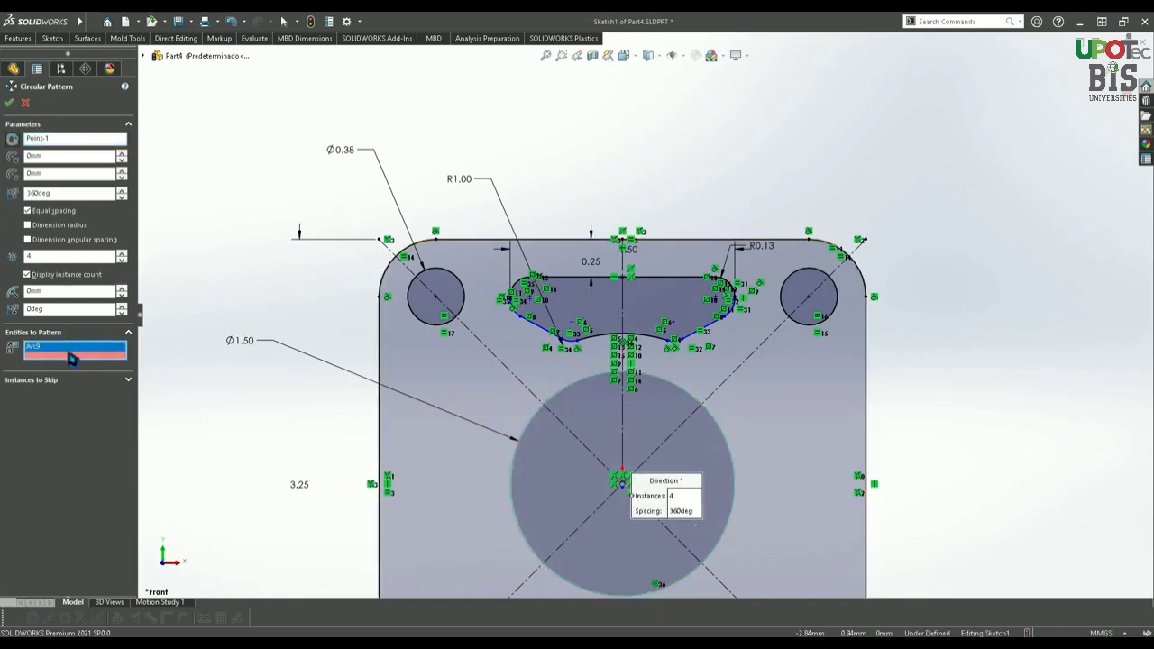
right_click(72, 358)
left_click(96, 371)
Add the cutout profile's lower bridging arc, left-hand arcs and slanted line, top line and upper-right corner arc to the pattern entities.
scroll(499, 249, "down", 3)
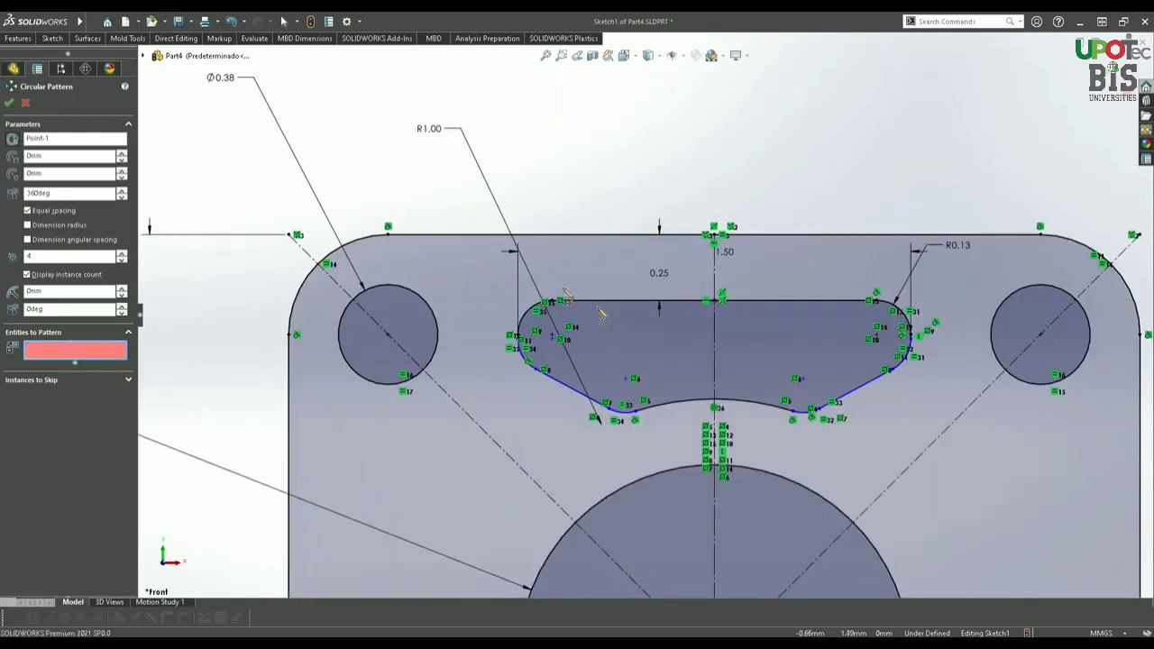
left_click(759, 406)
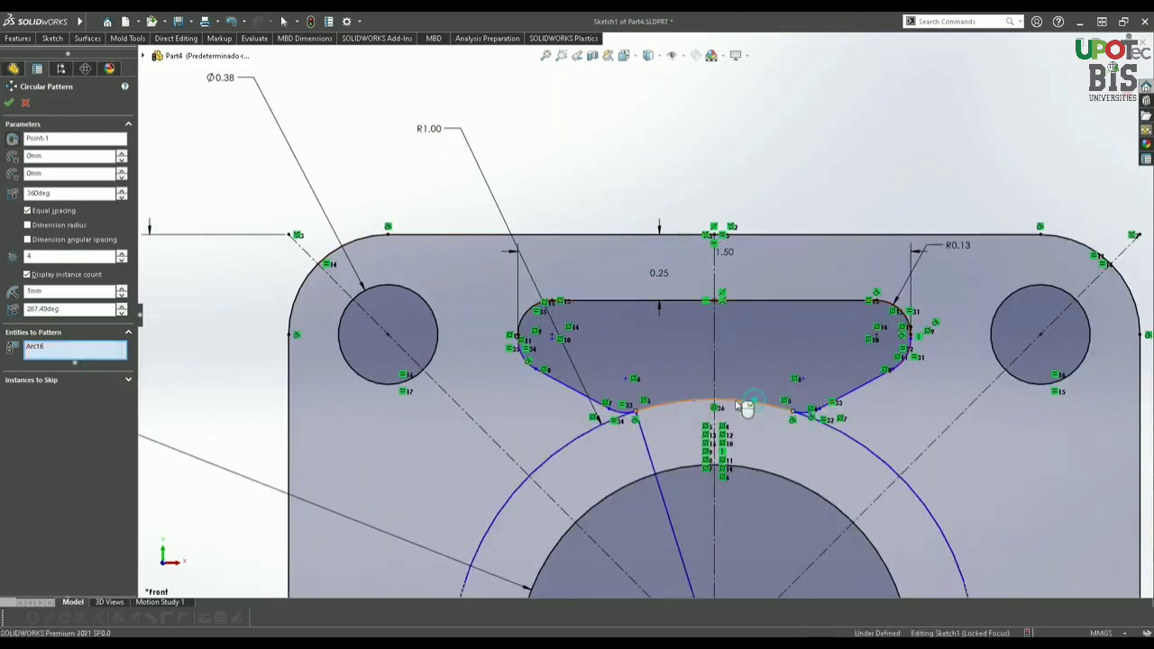
left_click(616, 414)
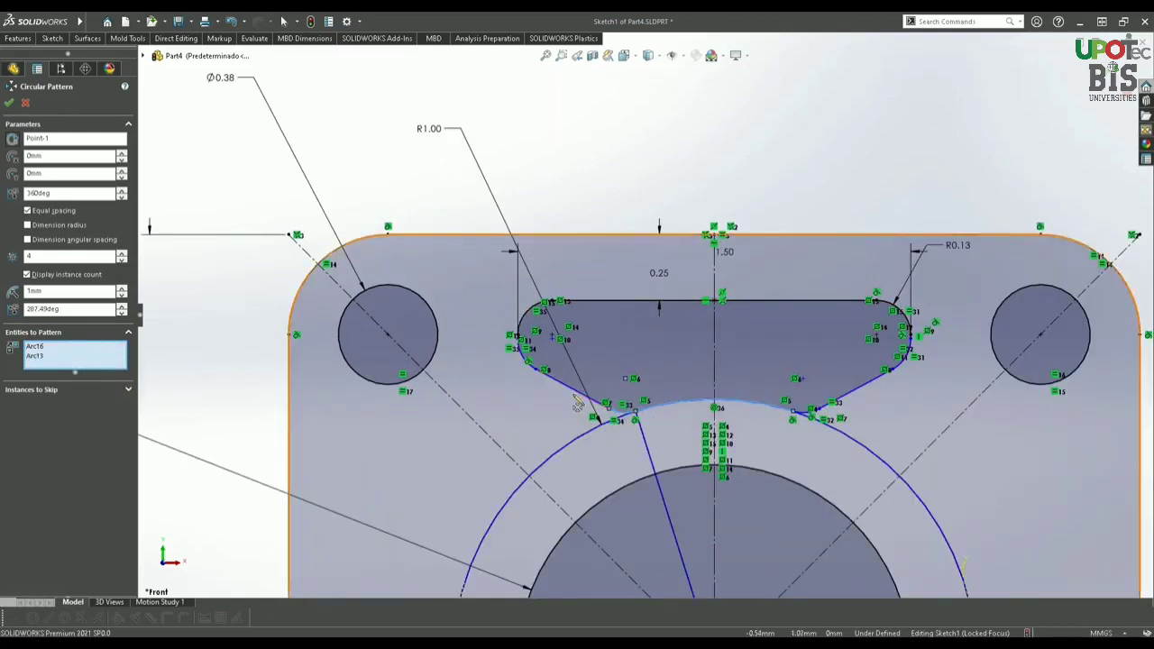
left_click(568, 396)
left_click(574, 393)
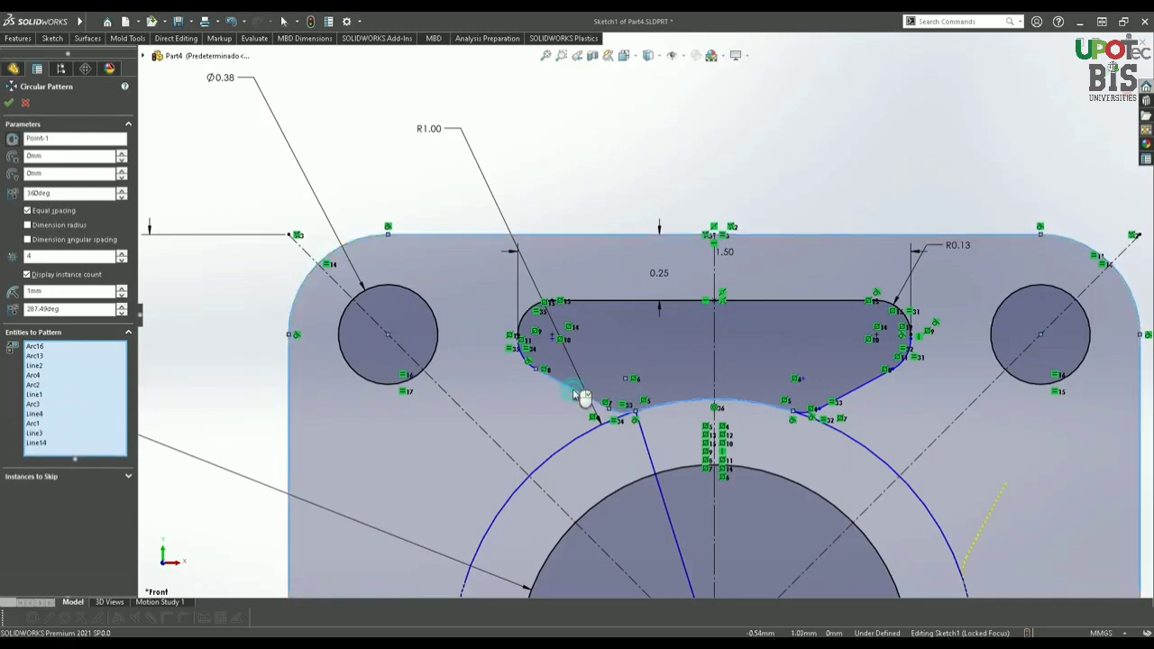
left_click(522, 360)
left_click(530, 318)
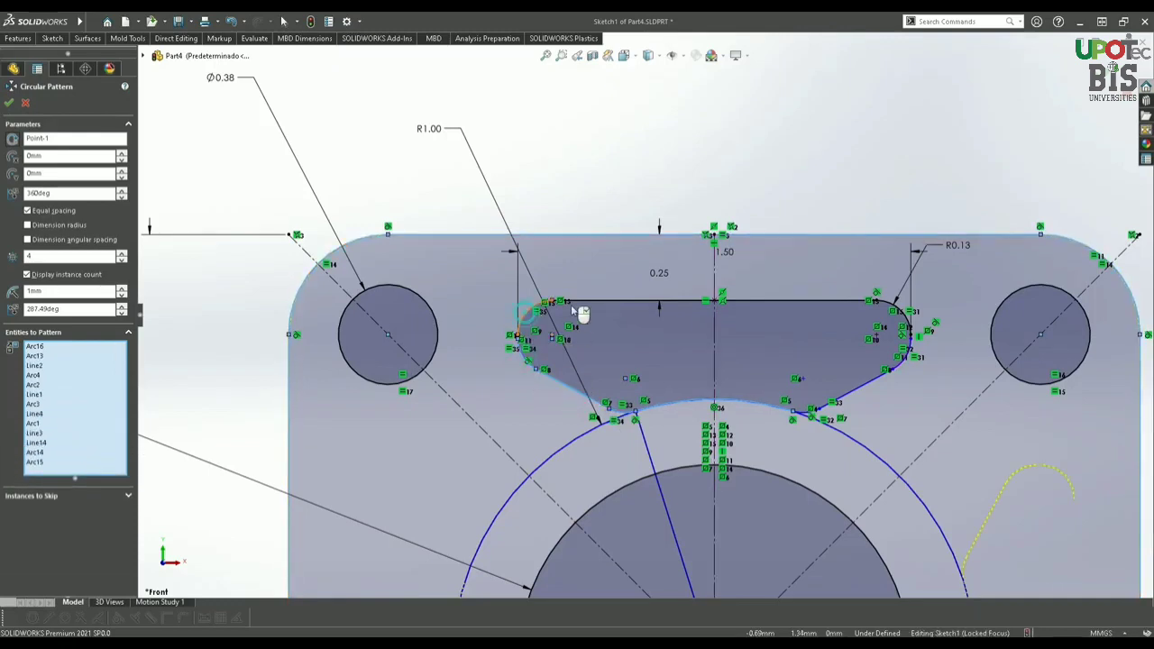
left_click(625, 303)
left_click(905, 316)
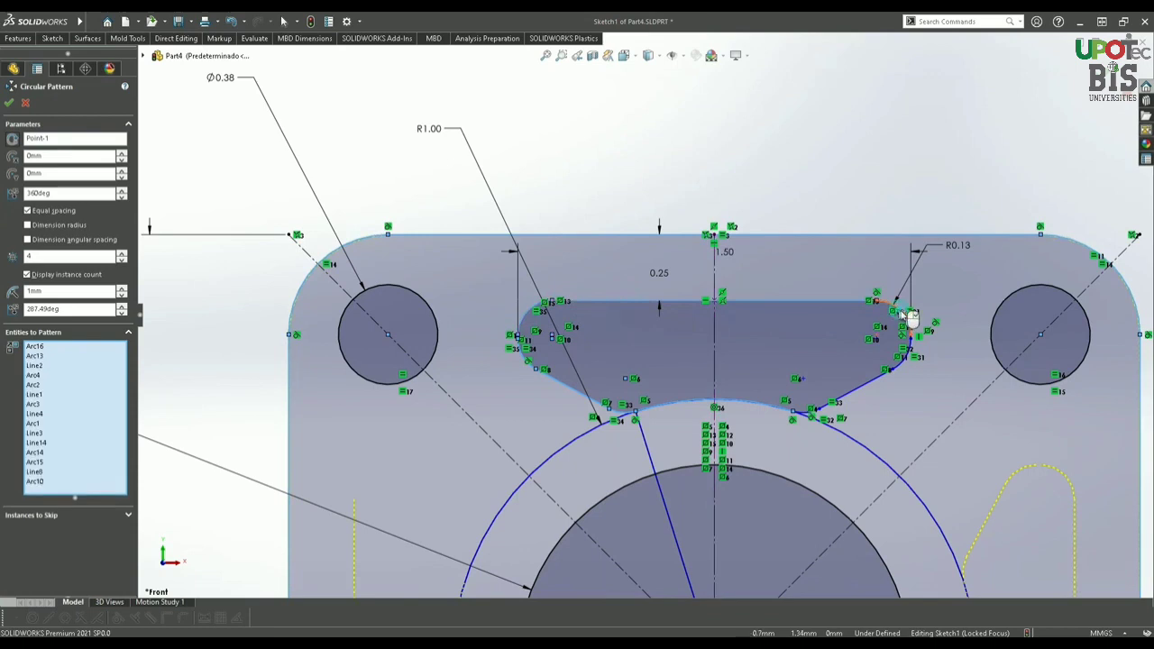
Add the cutout profile's short right vertical line, lower-right arc, right slanted line and small bottom-right arc to the pattern entities.
scroll(914, 341, "down", 6)
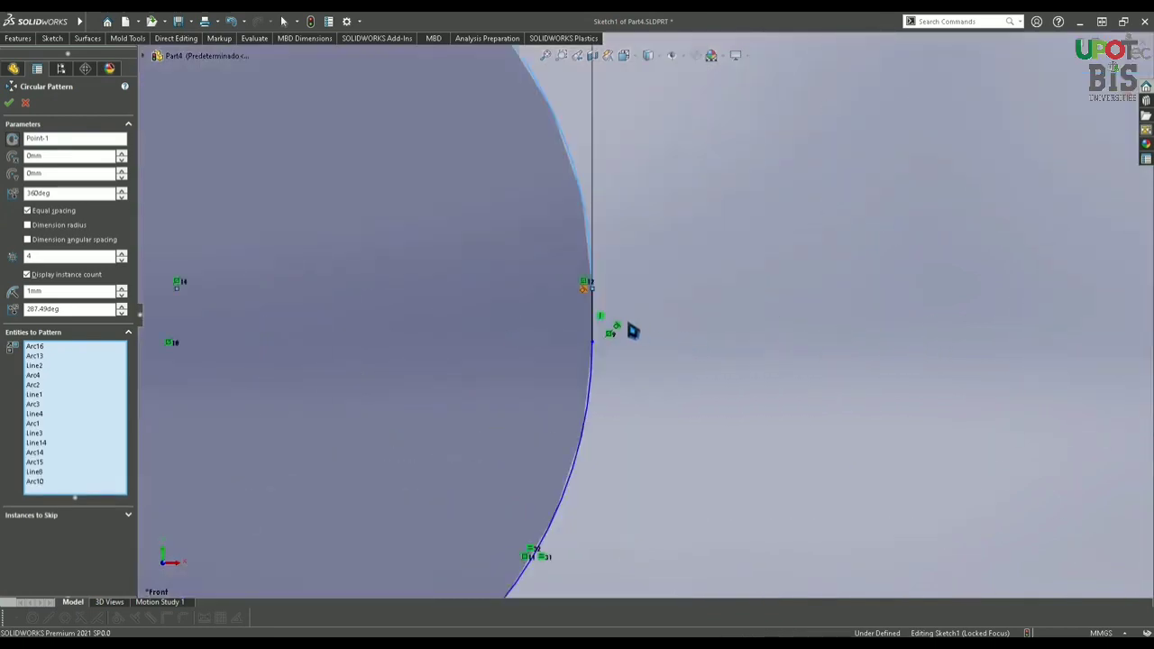
left_click(599, 322)
scroll(600, 325, "up", 4)
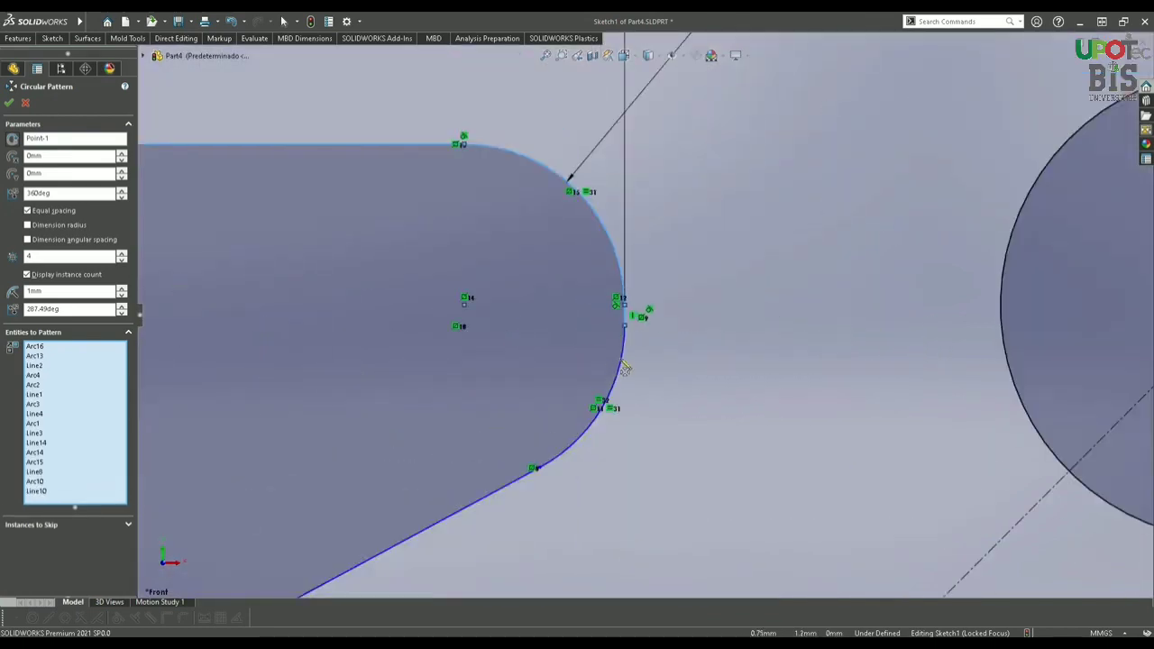
left_click(622, 363)
scroll(440, 429, "up", 3)
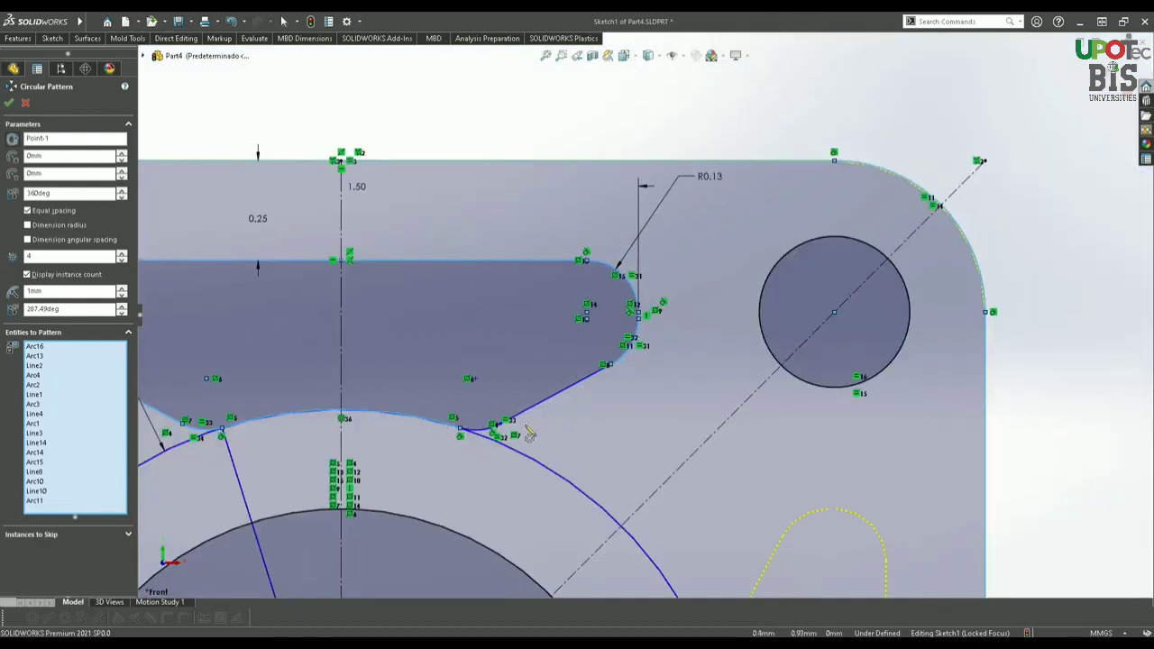
left_click(550, 405)
scroll(503, 424, "down", 2)
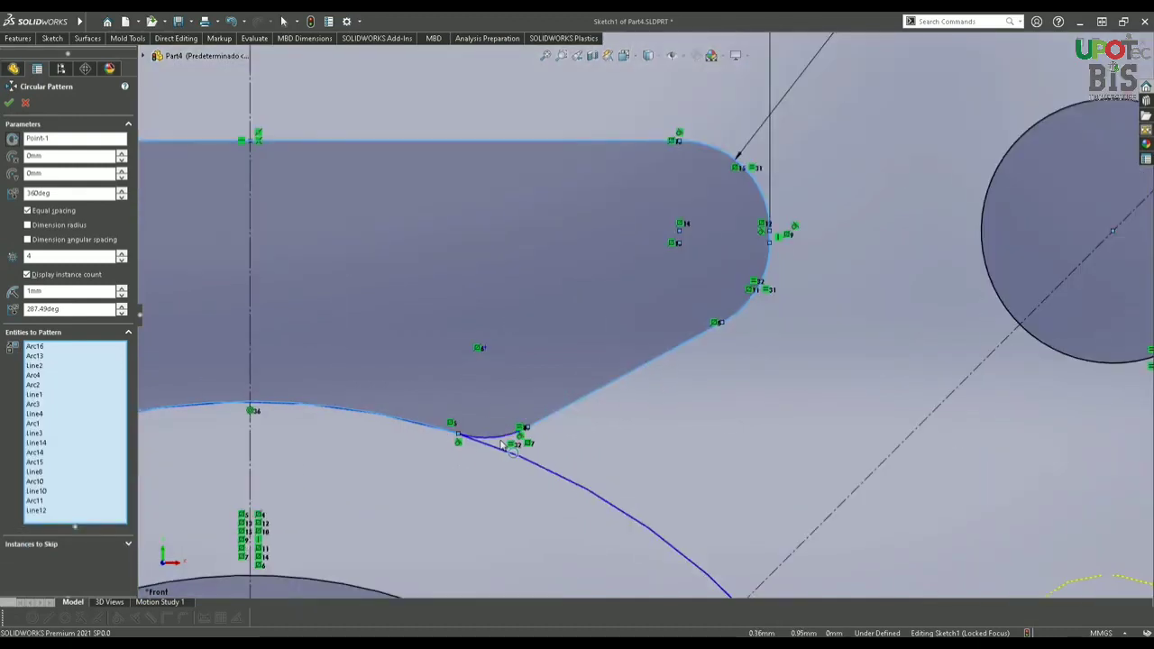
left_click(511, 442)
scroll(302, 385, "up", 3)
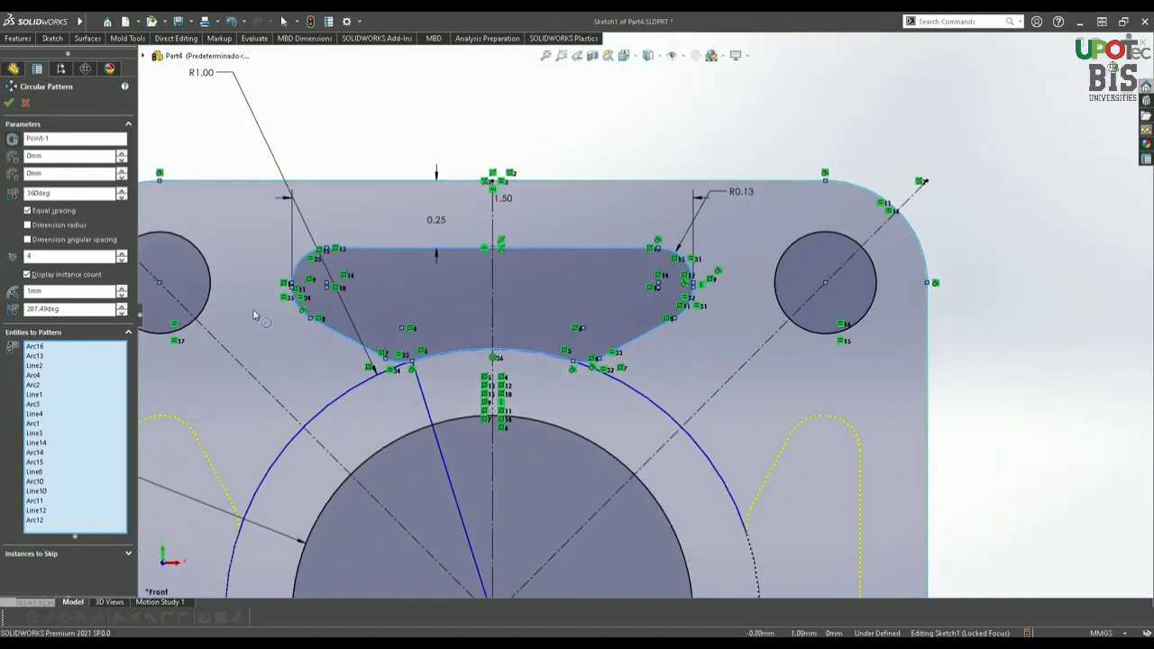
Add the cutout profile's short left vertical line to the pattern entities and create the four-instance circular pattern.
scroll(357, 298, "down", 6)
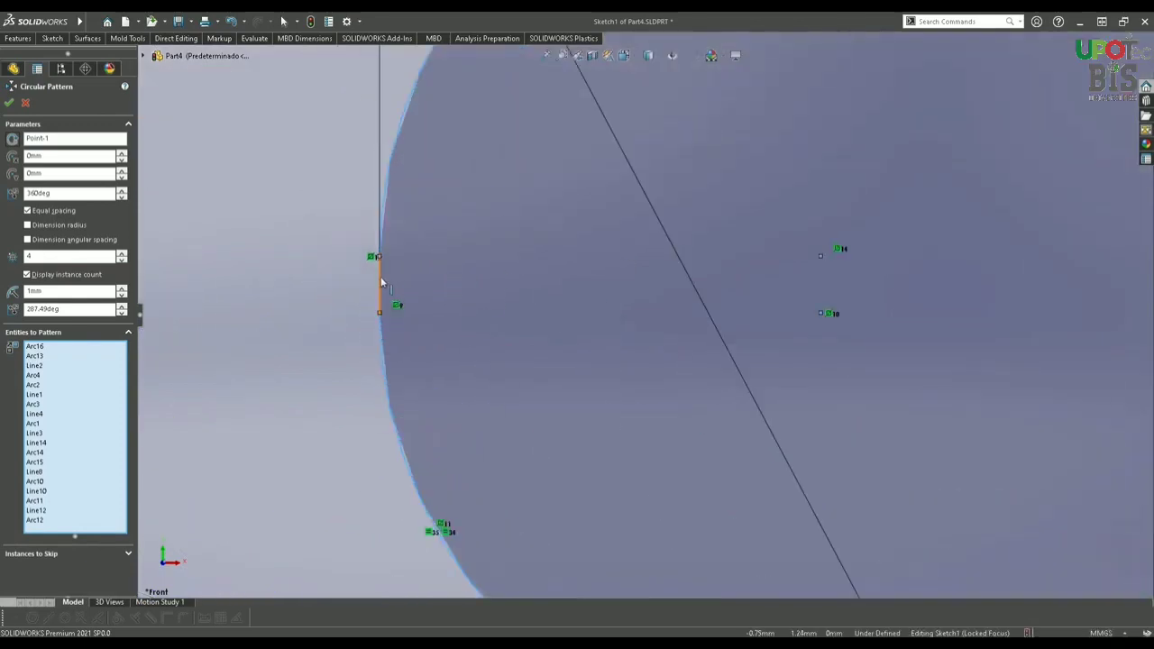
left_click(382, 283)
scroll(753, 310, "up", 5)
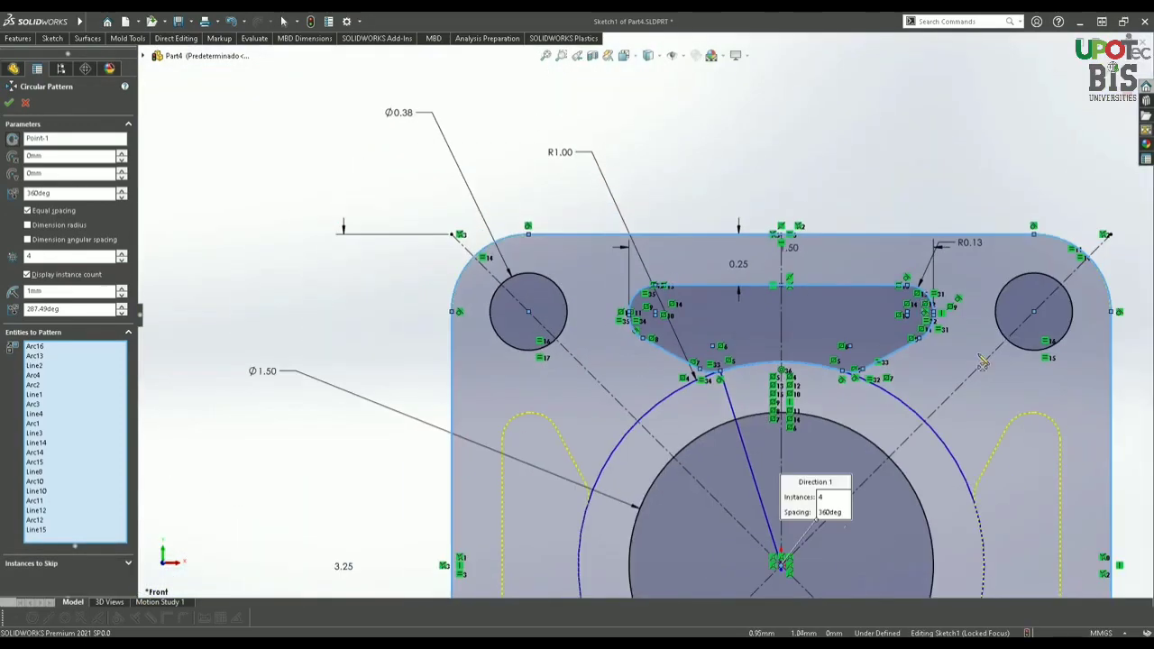
scroll(983, 361, "up", 3)
scroll(822, 356, "down", 4)
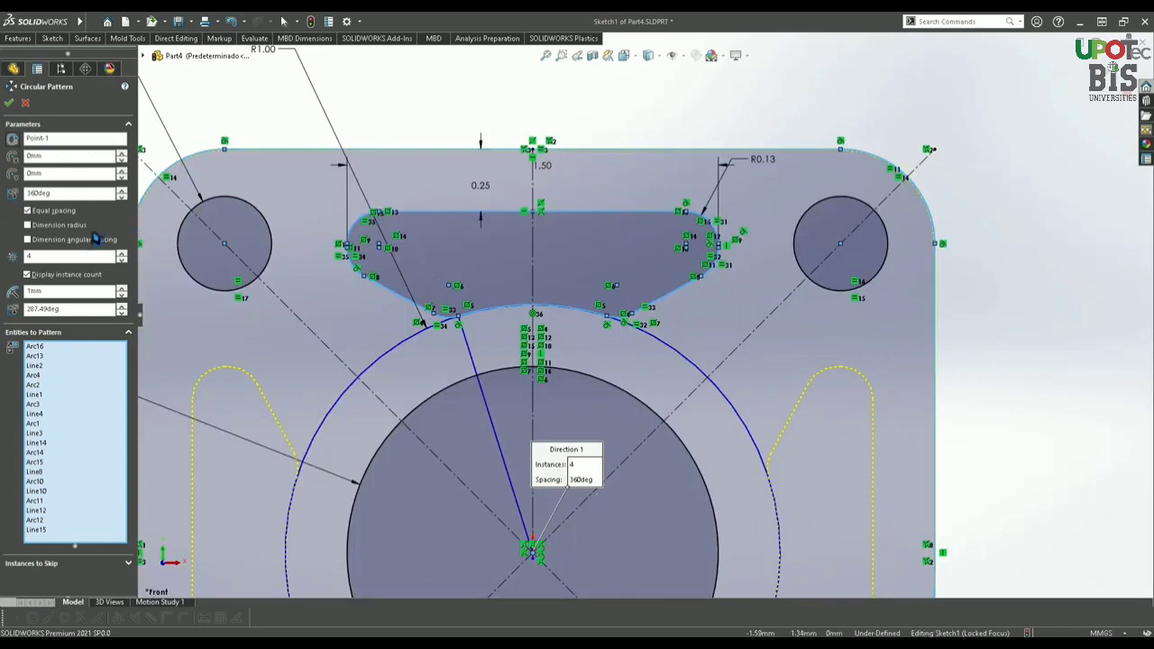
left_click(14, 106)
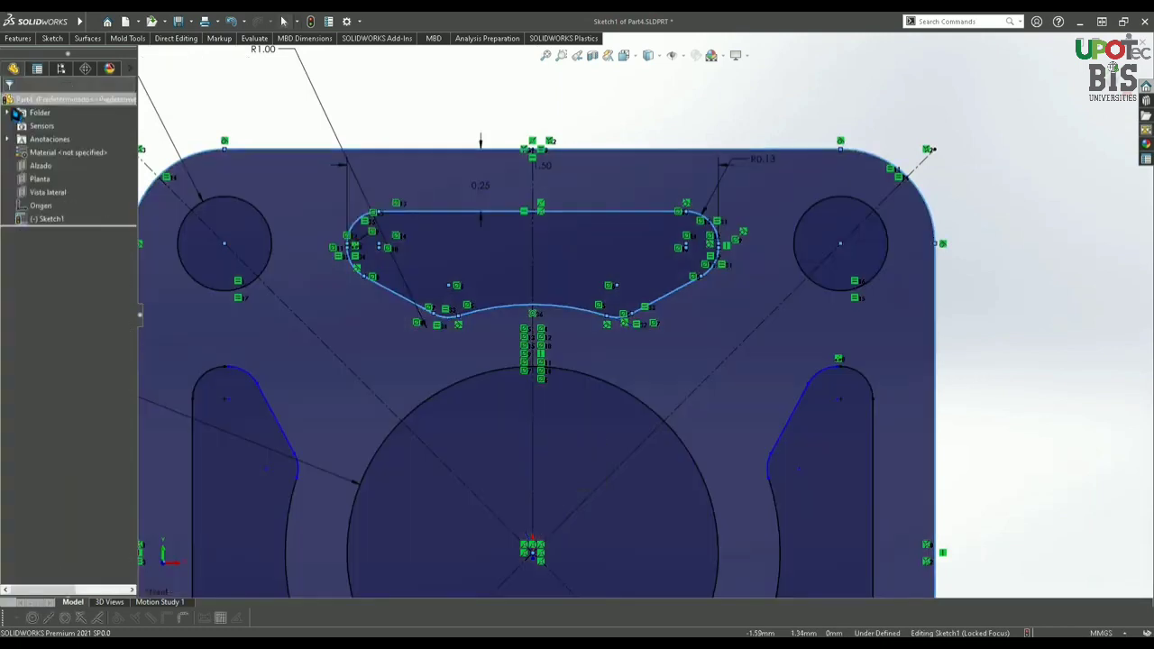
Add a Parallel relation between the upper cutout's left slanted line and the left cutout's upper slanted line.
left_click(56, 40)
left_click(52, 68)
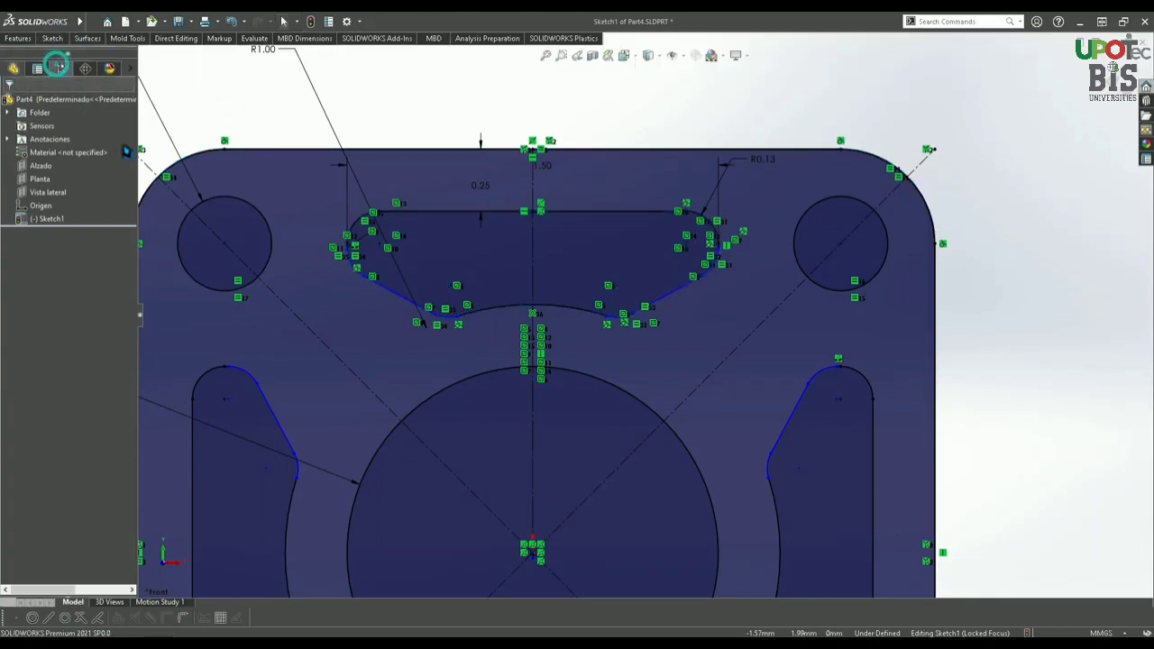
left_click(274, 413)
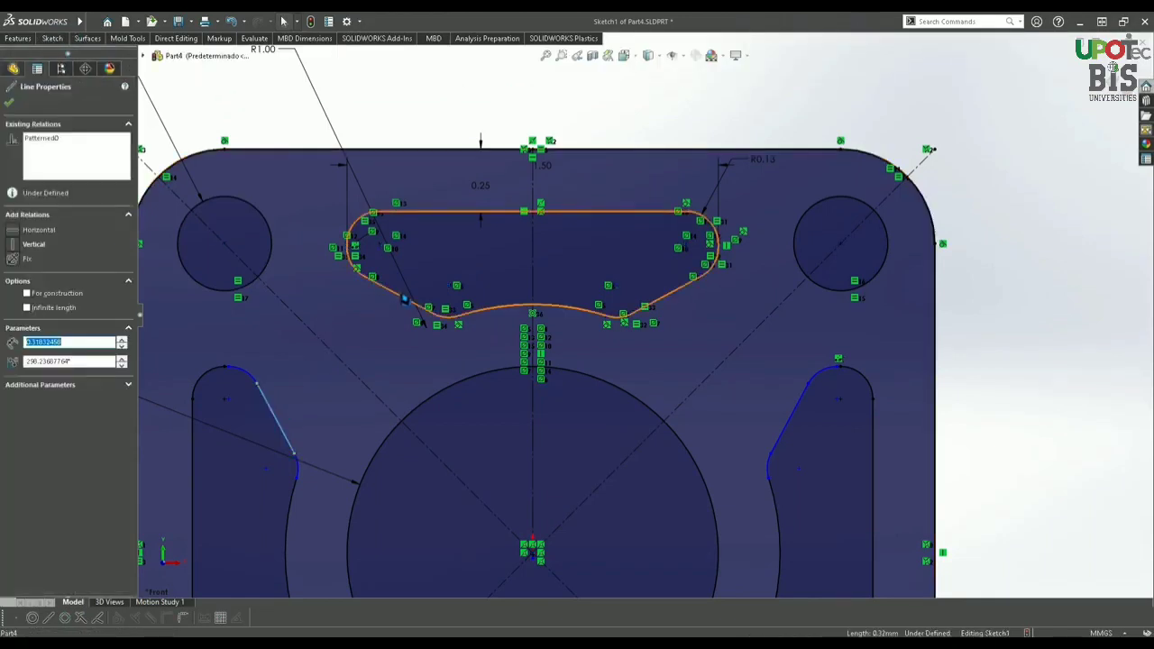
left_click(398, 298, "ctrl")
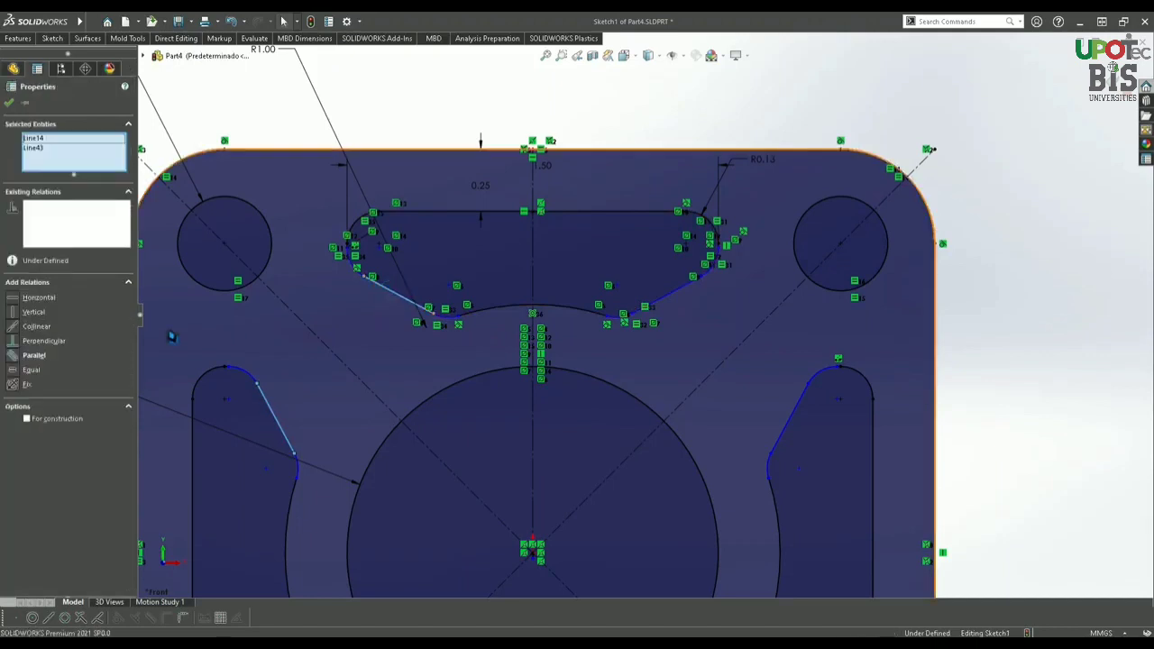
left_click(27, 355)
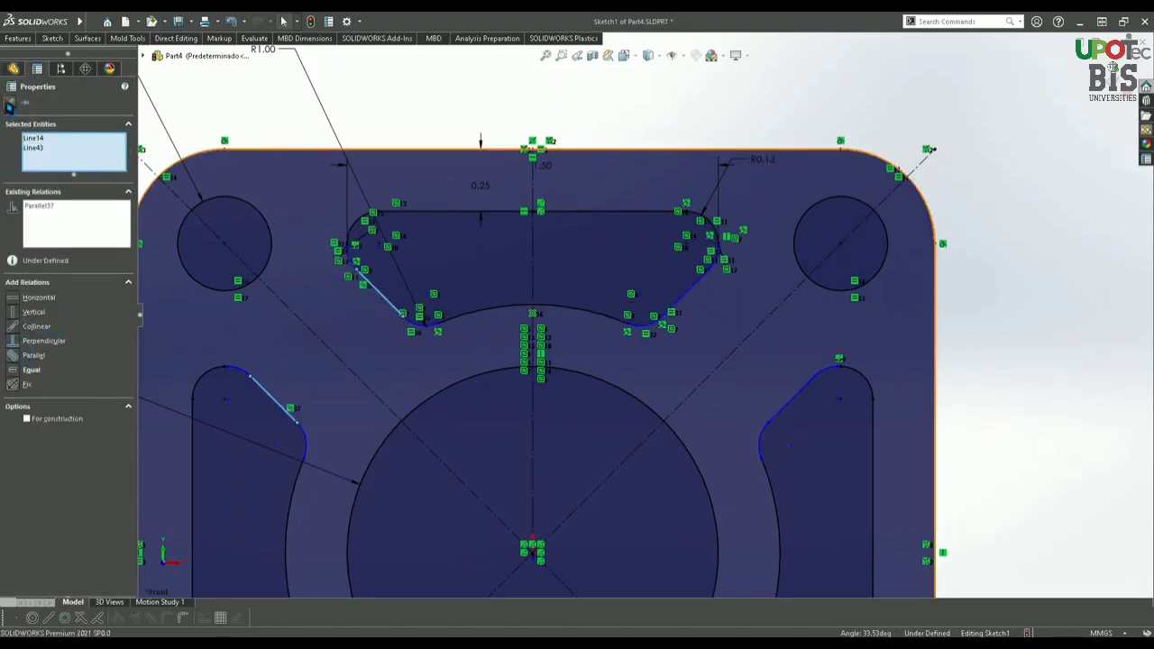
left_click(9, 103)
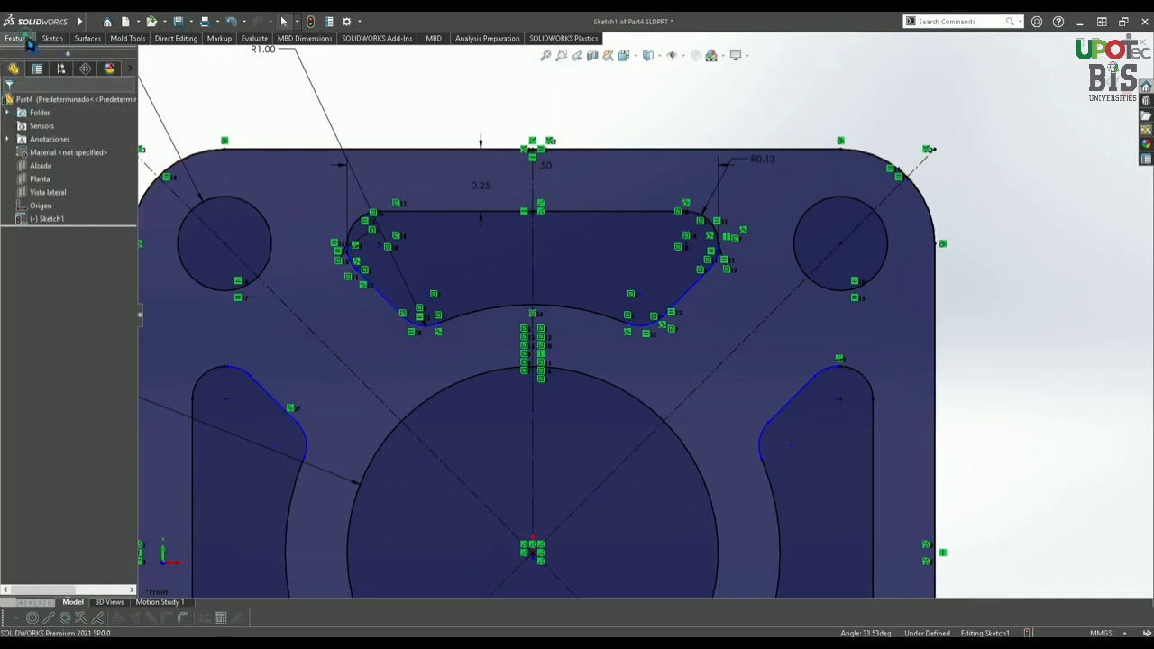
Dimension the distance between the two parallel slanted lines as 0.50 mm, placing the dimension above the square's upper-left corner.
left_click(51, 38)
left_click(52, 64)
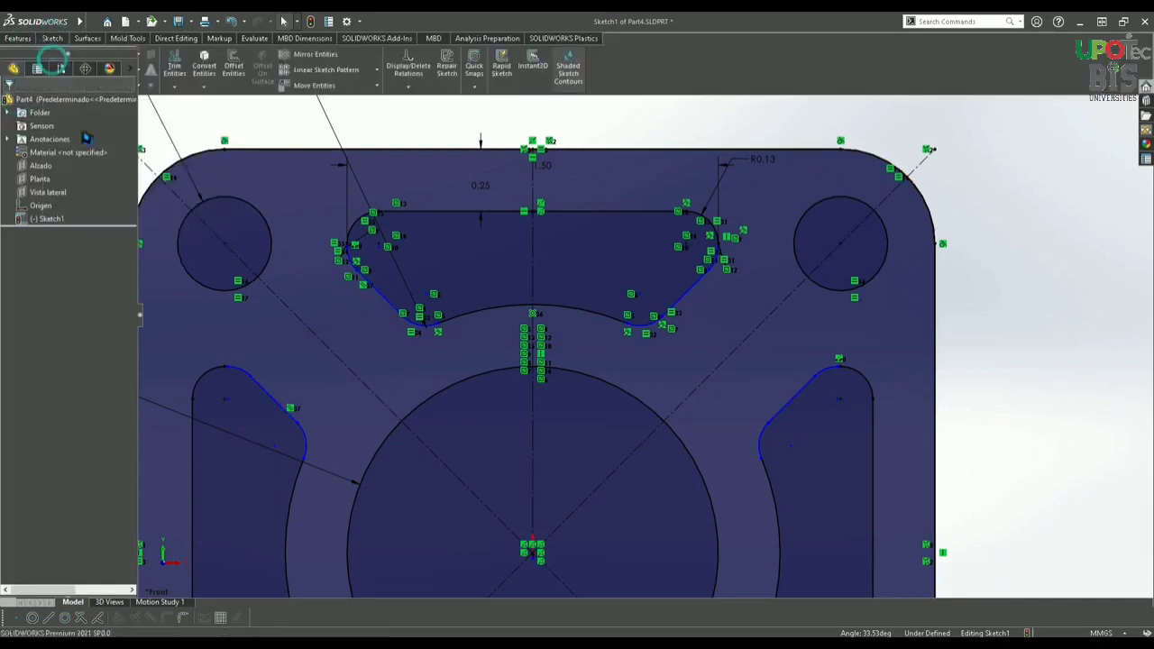
left_click(277, 390)
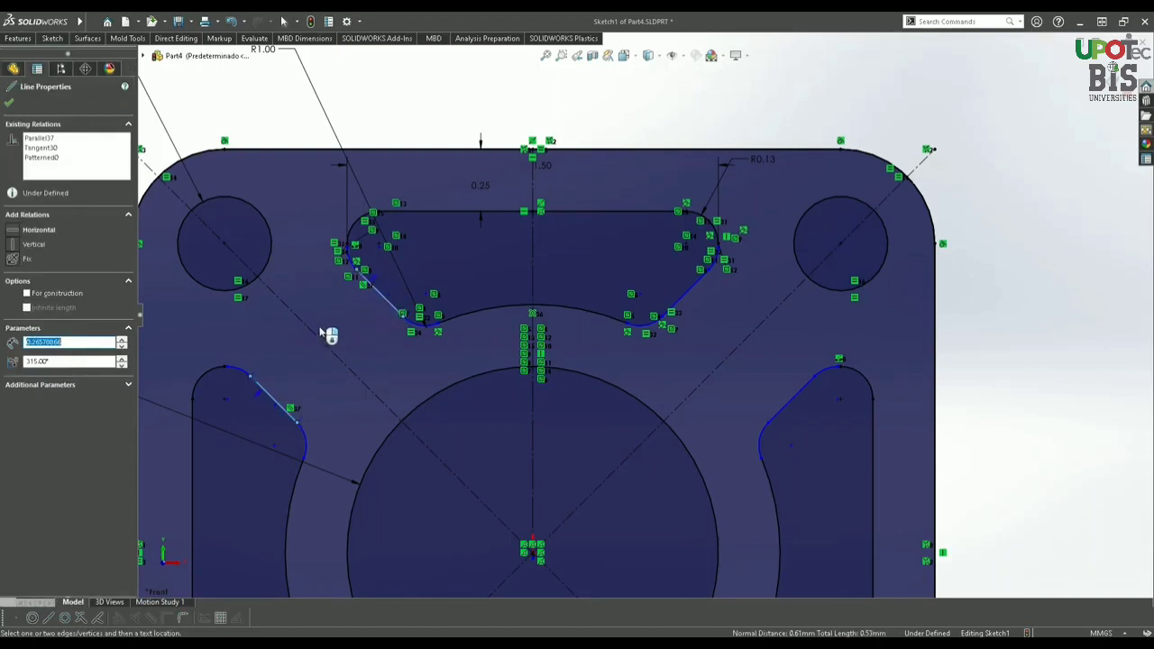
left_click(225, 142)
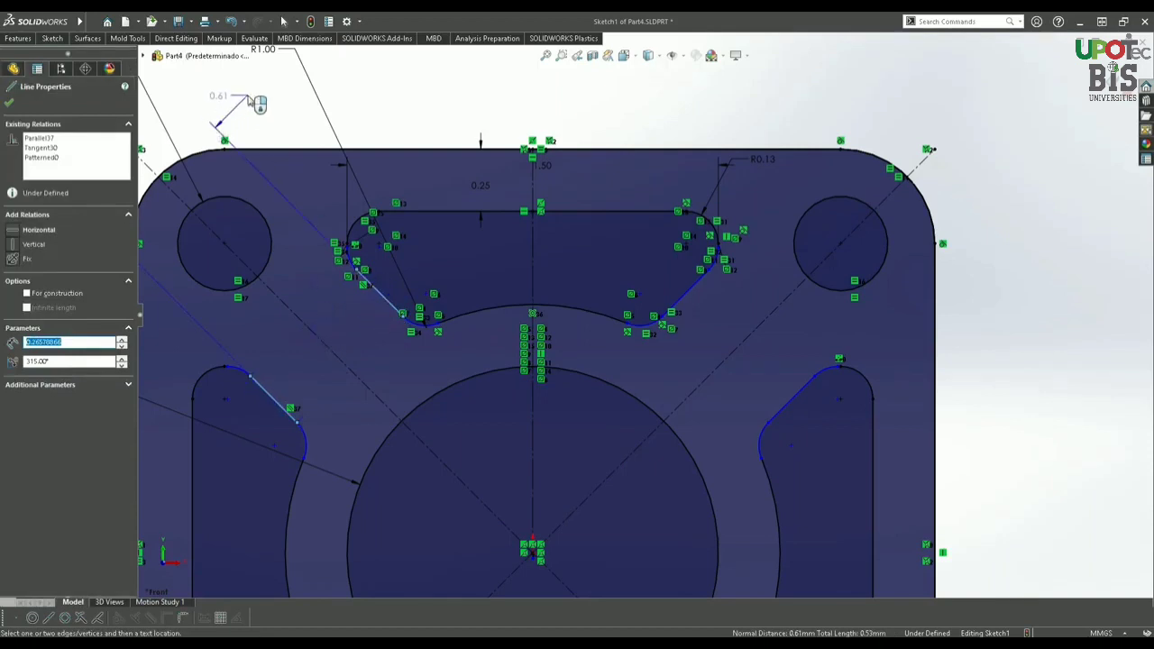
left_click(256, 103)
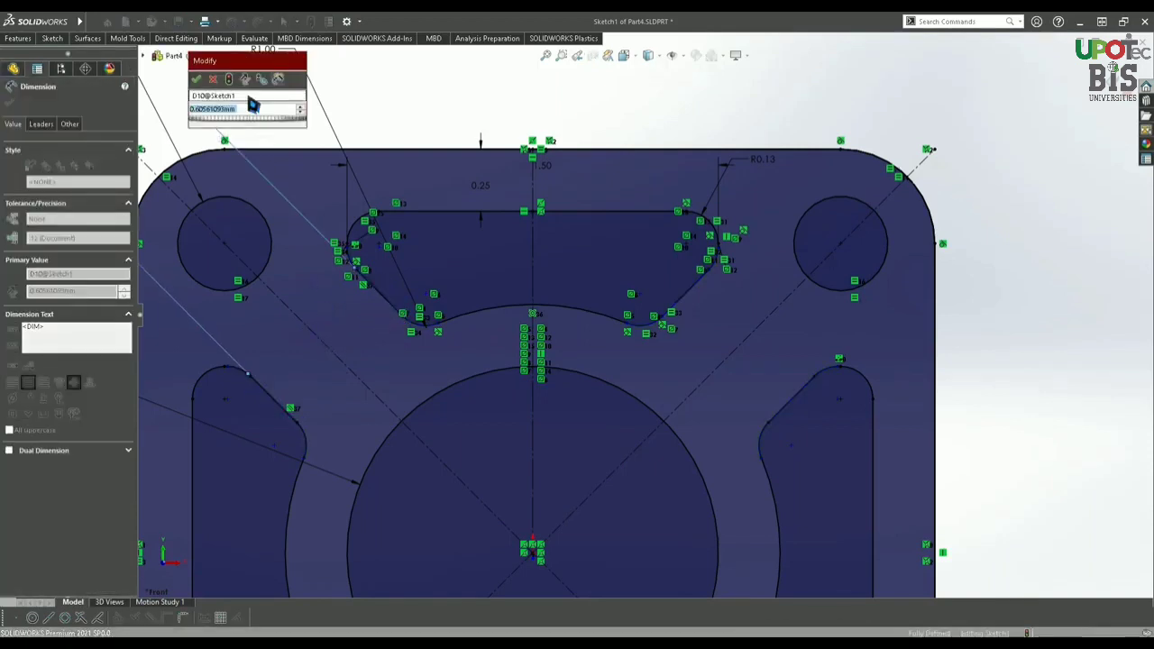
type("0.5")
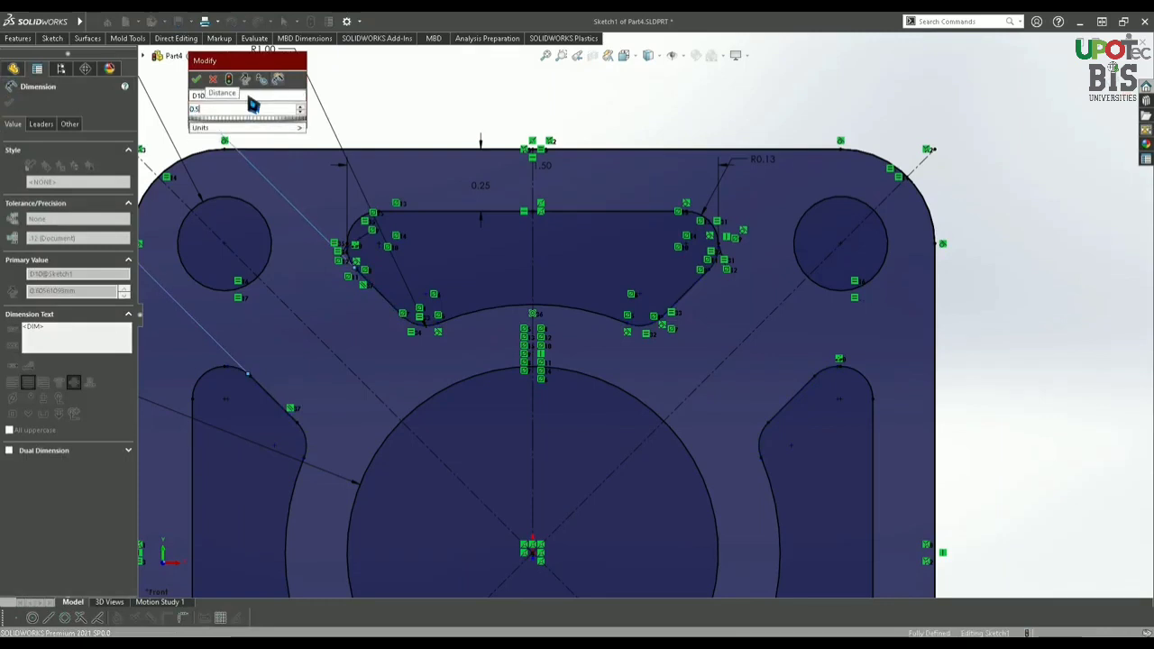
key("Return")
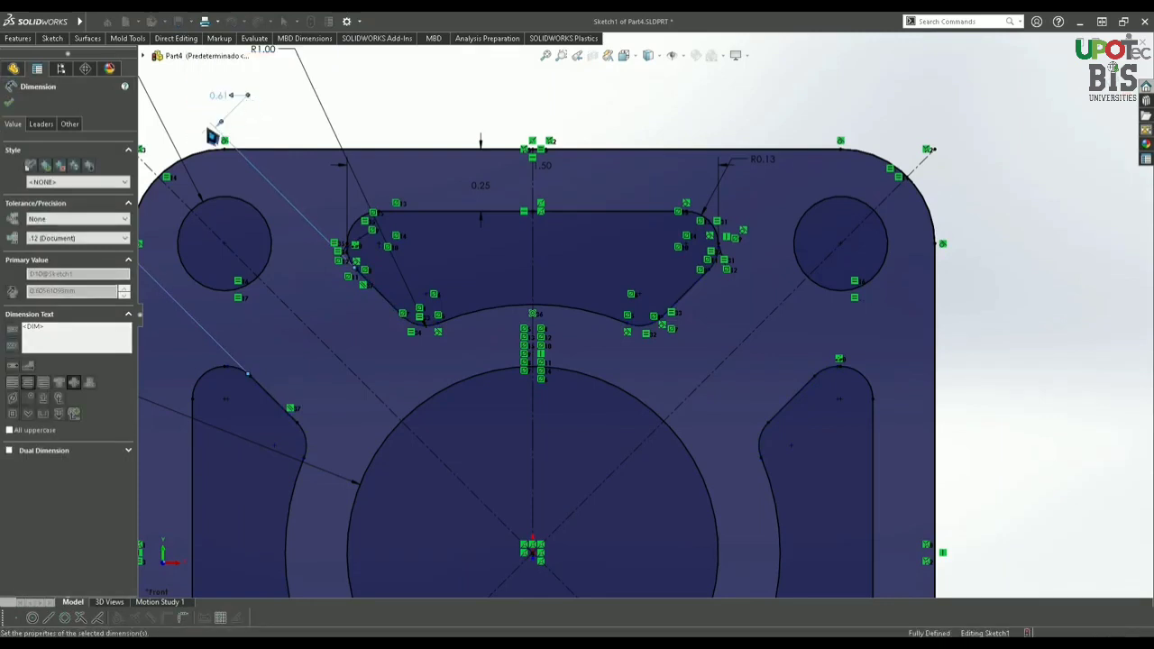
scroll(590, 268, "up", 4)
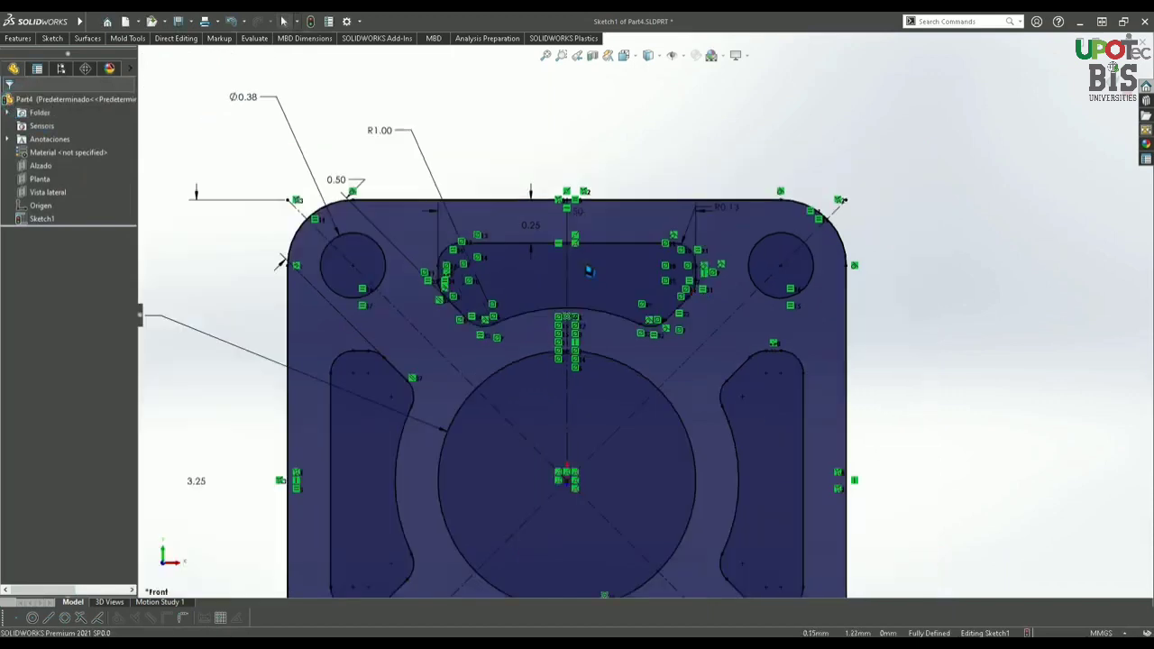
key("ctrl+7")
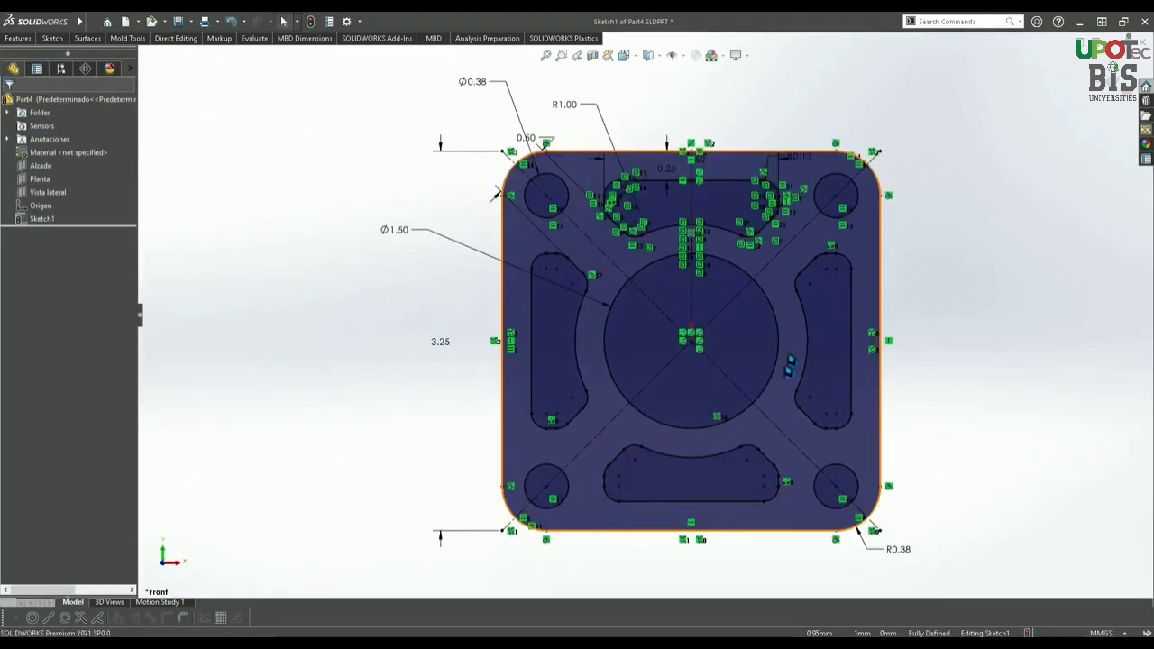
Extrude the plate region around the central circle, corner holes and four cutouts with a Blind Boss-Extrude of 0.50 mm.
scroll(787, 366, "down", 2)
scroll(785, 330, "up", 2)
scroll(784, 329, "down", 1)
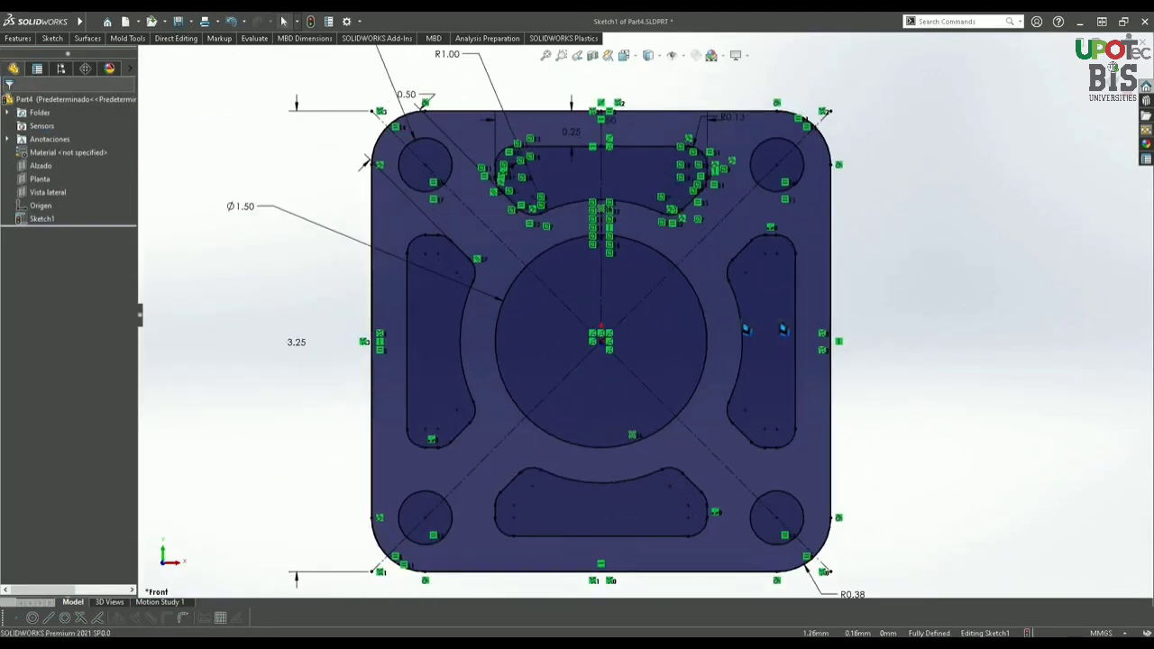
left_click(22, 39)
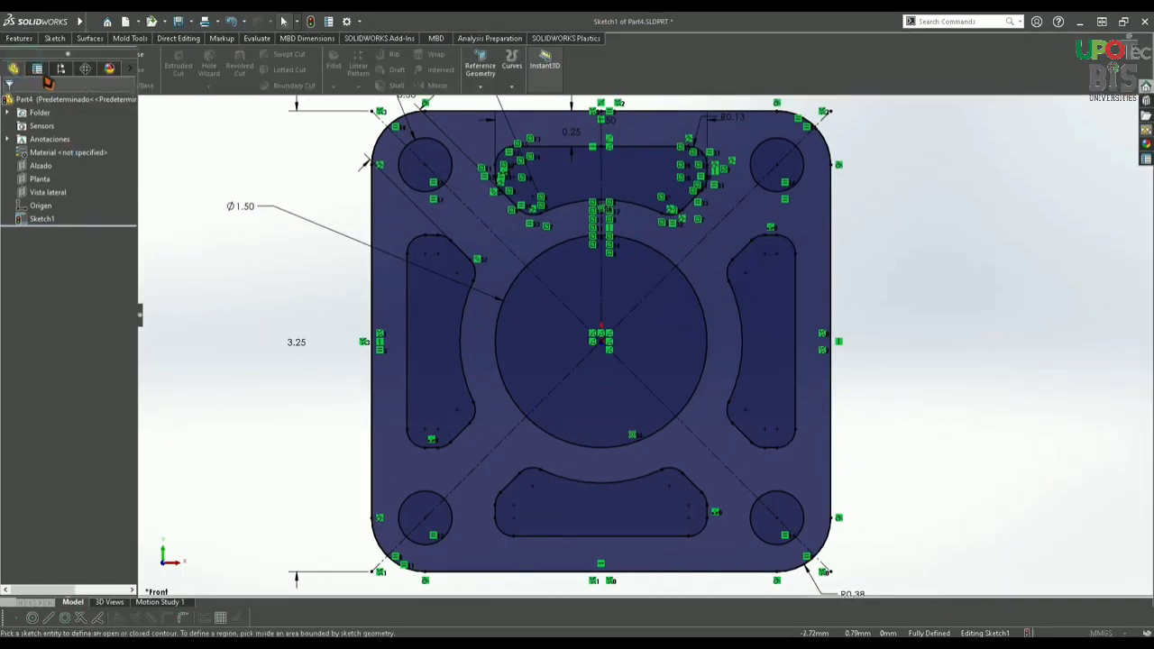
left_click(36, 76)
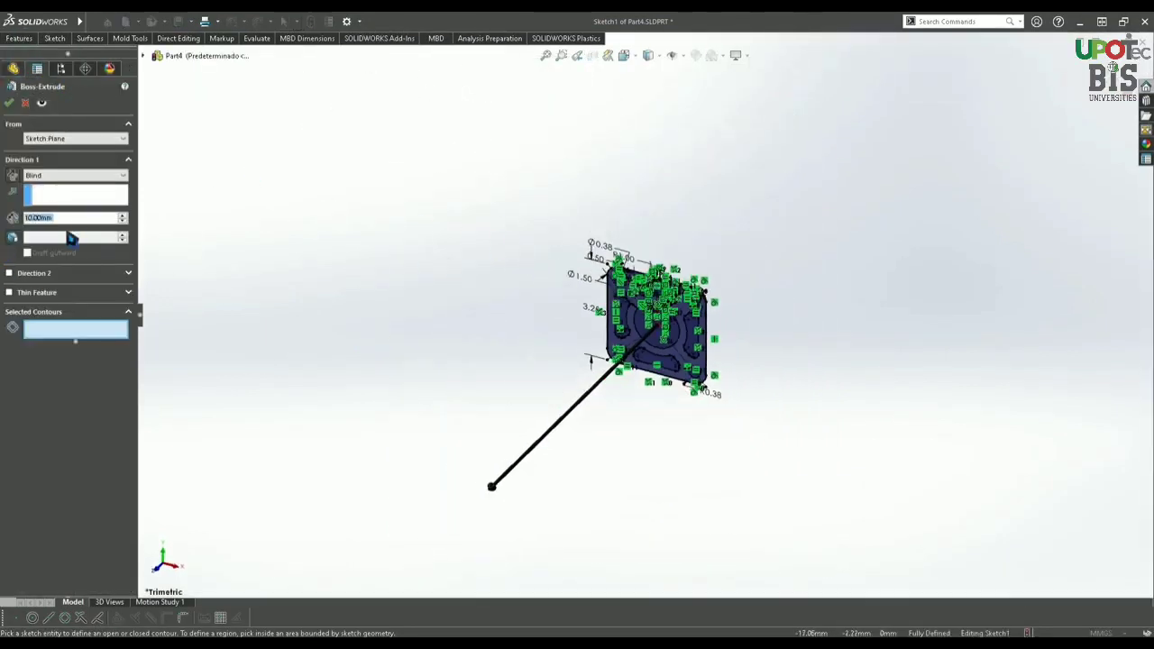
scroll(714, 346, "down", 4)
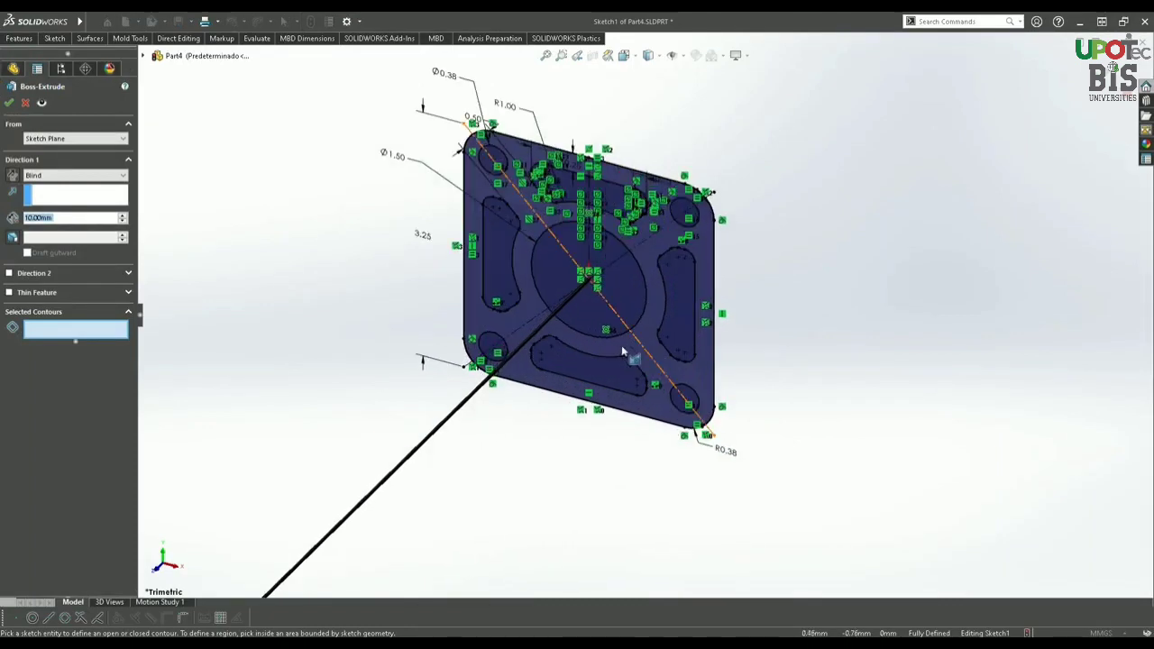
left_click(619, 344)
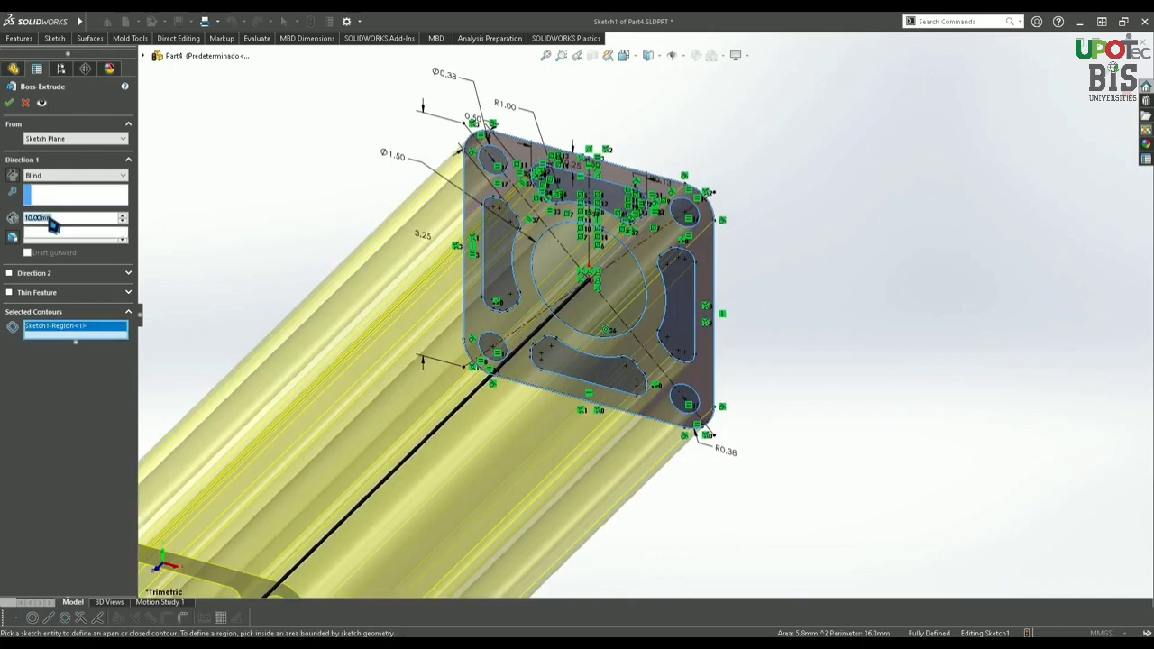
type("0.5")
key("Return")
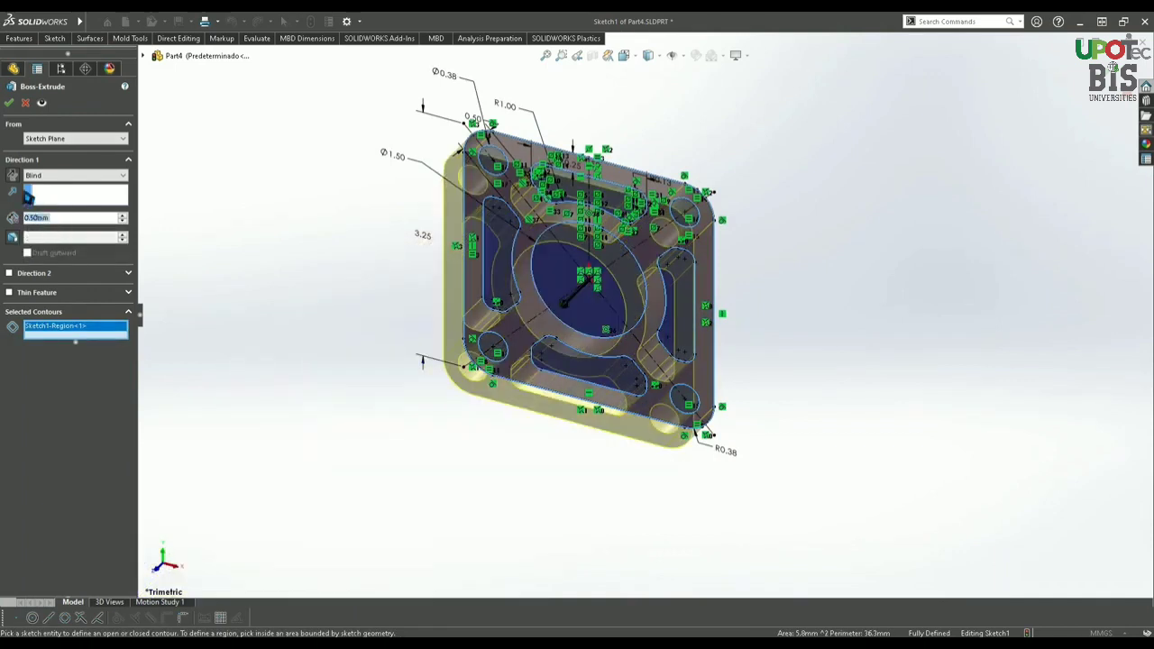
left_click(12, 104)
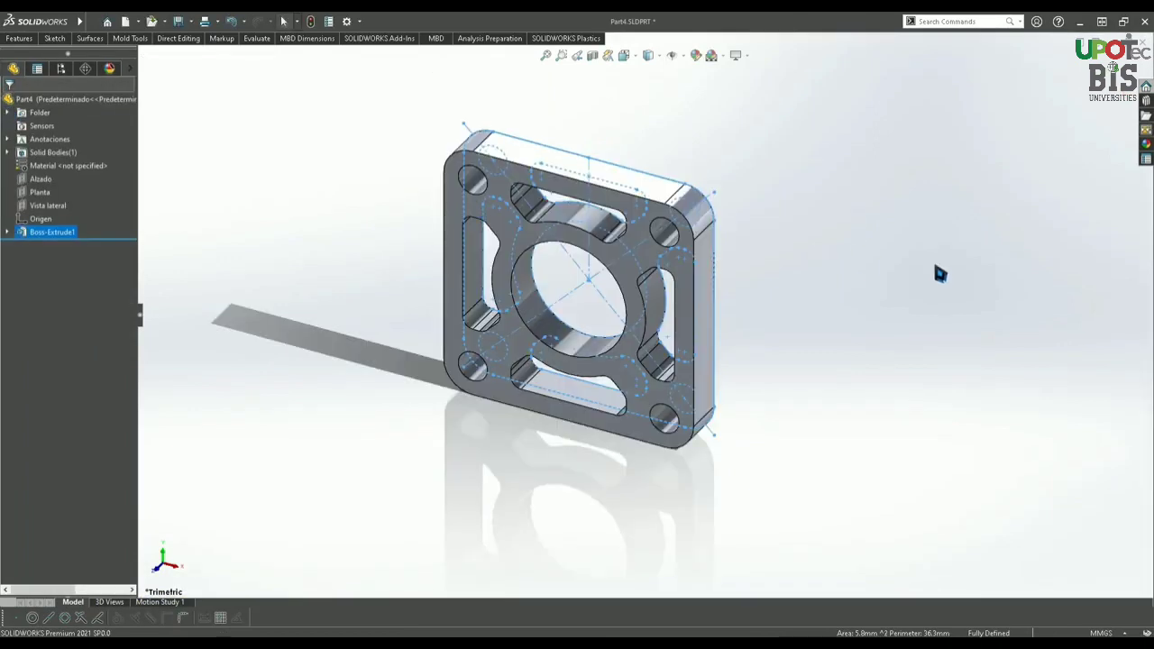
Examine the extruded plate from the isometric view and a rotated angle, ending in the isometric view.
key("ctrl+7")
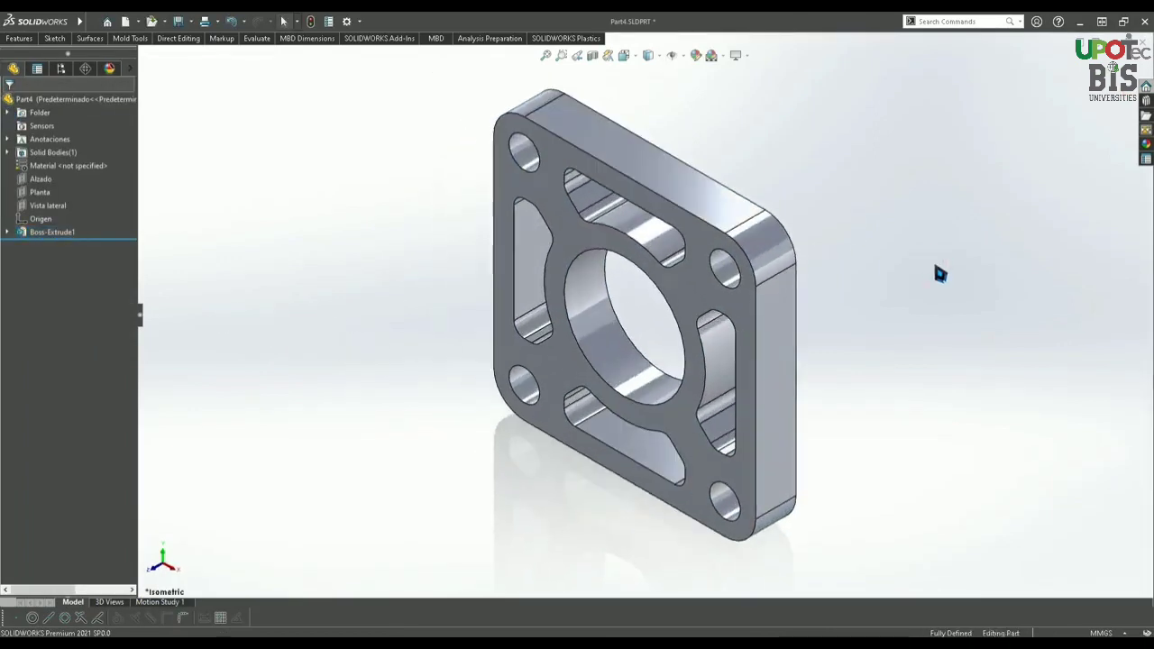
middle_click_drag(922, 281, 899, 244)
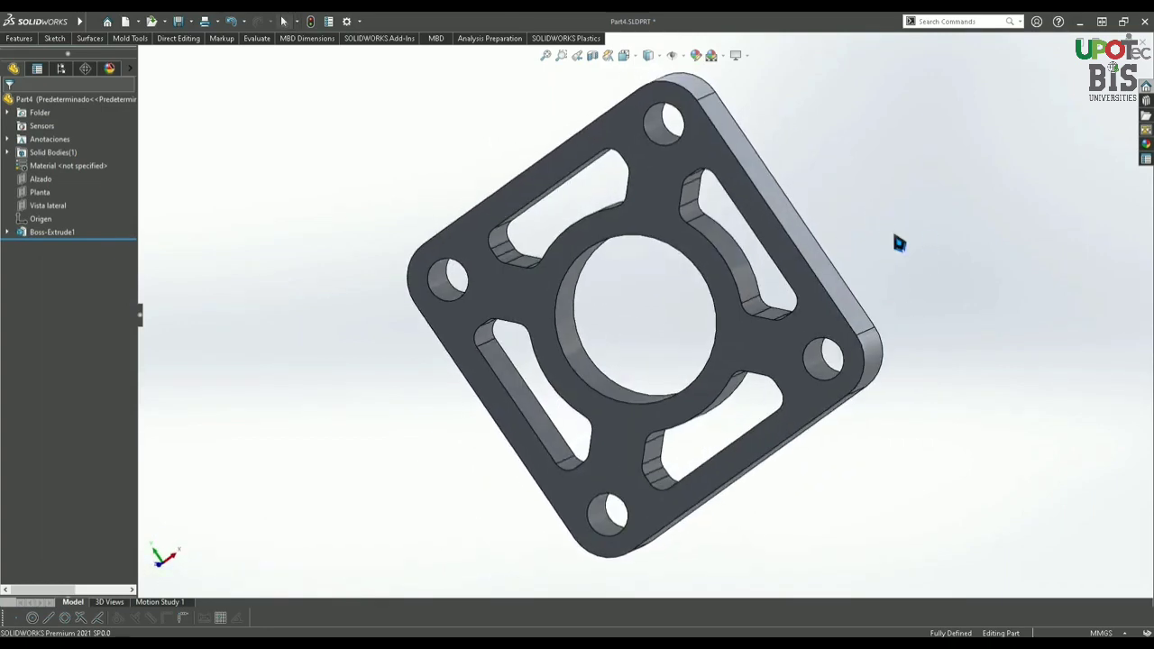
key("ctrl+7")
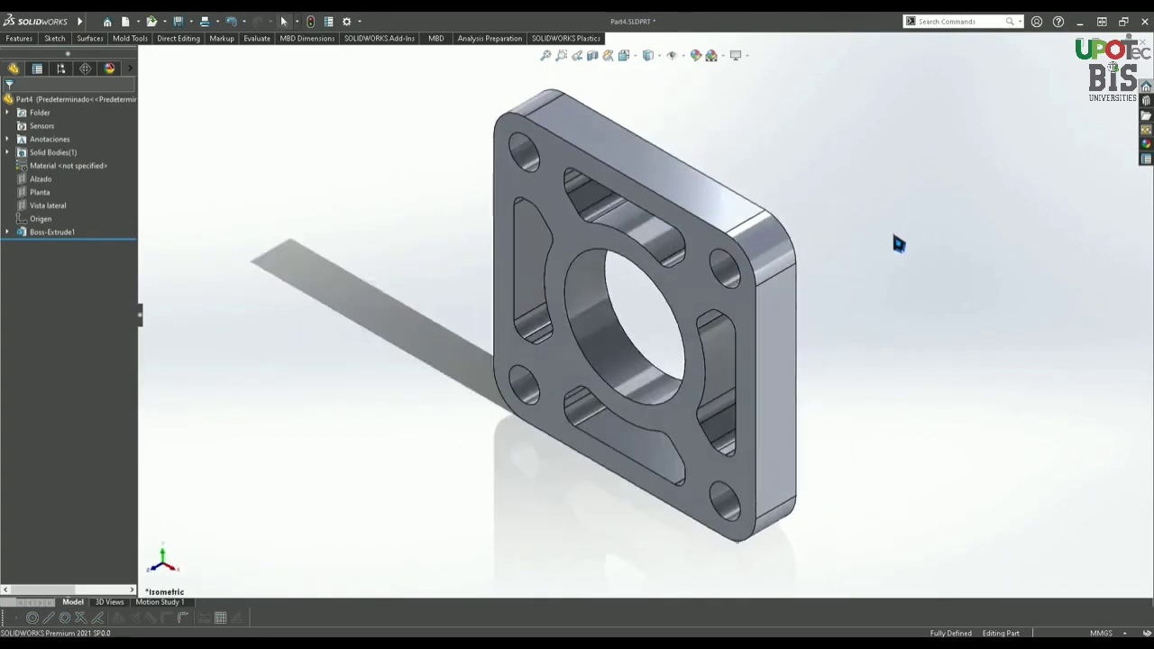